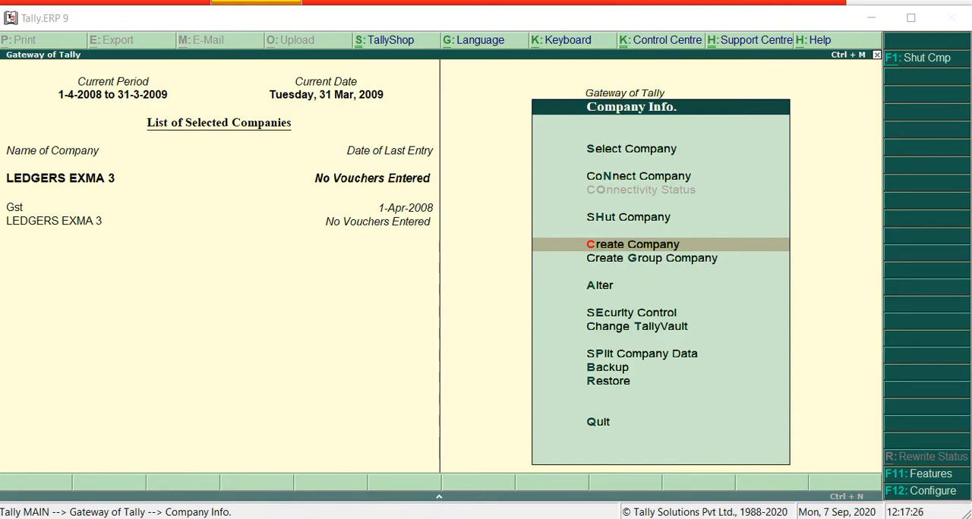
Switch to the Word document and review the trial balance entries with their debit and credit amounts, from Capital to Bills payable
key("alt+Tab")
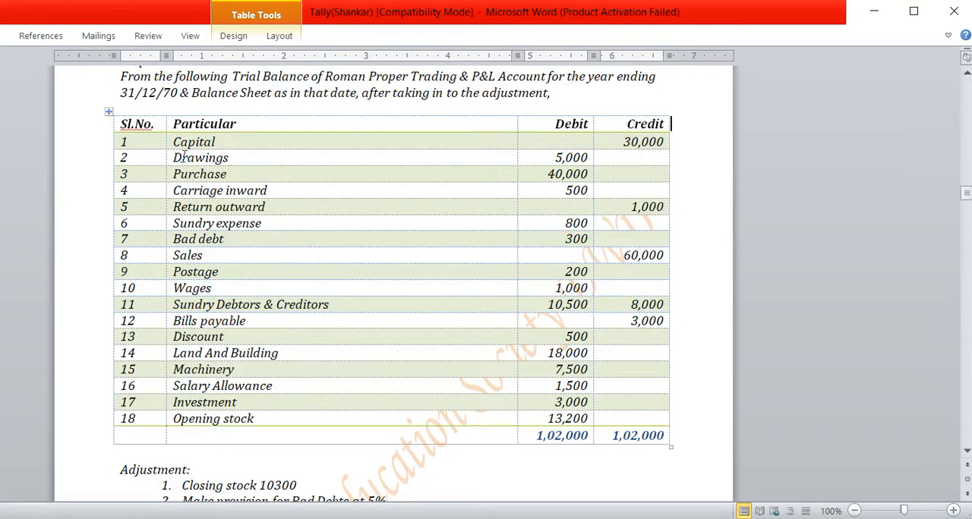
scroll(203, 137, "down", 1)
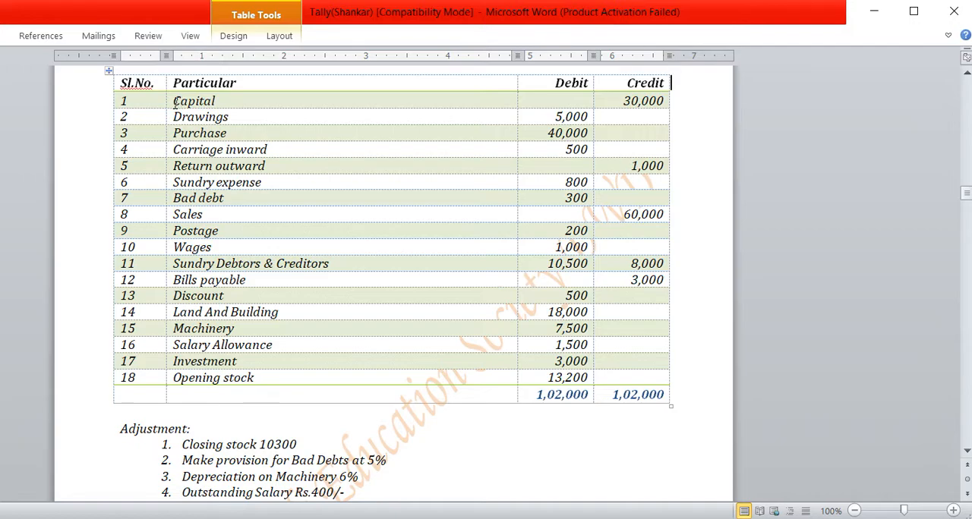
left_click_drag(175, 101, 641, 94)
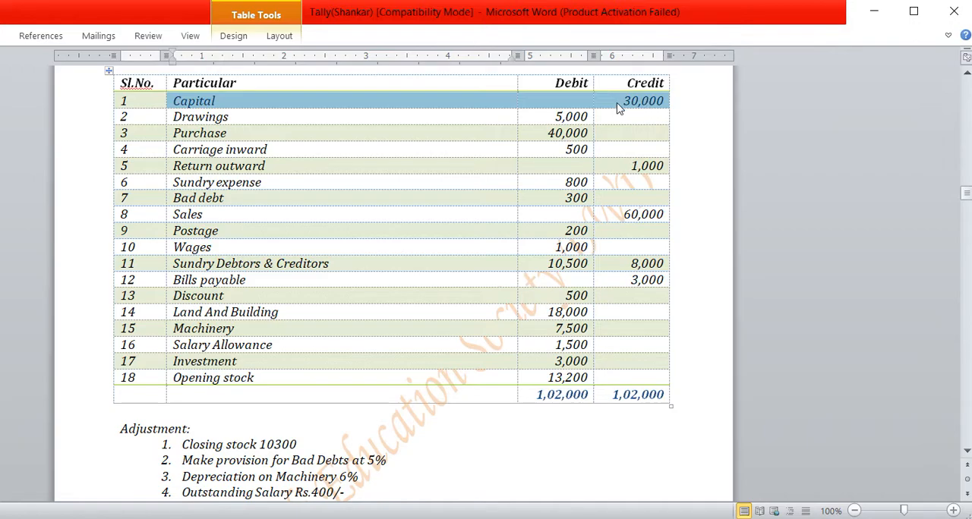
left_click_drag(177, 117, 573, 119)
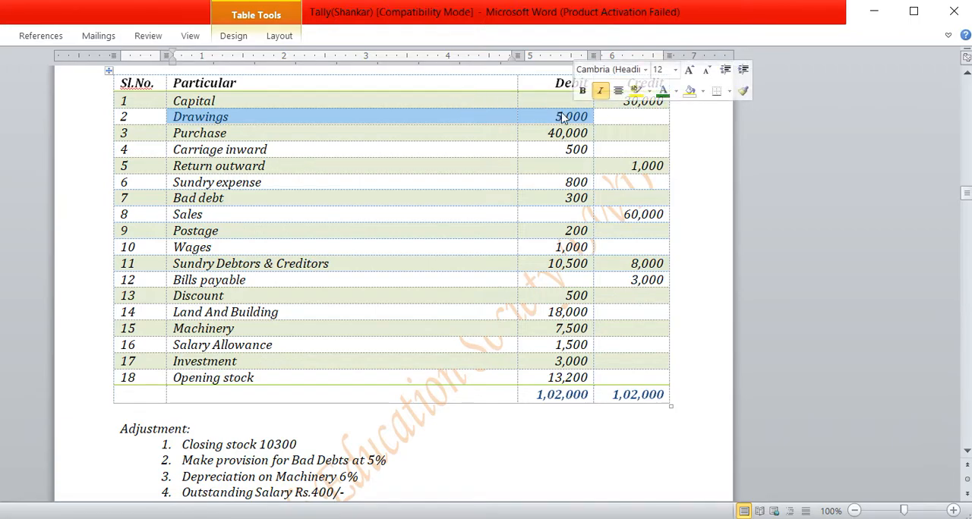
left_click_drag(174, 136, 530, 139)
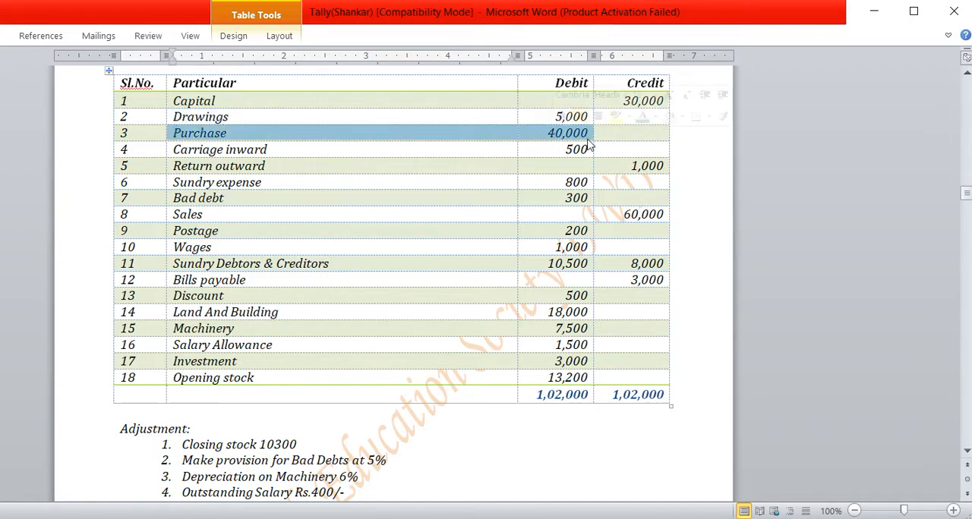
left_click(174, 150)
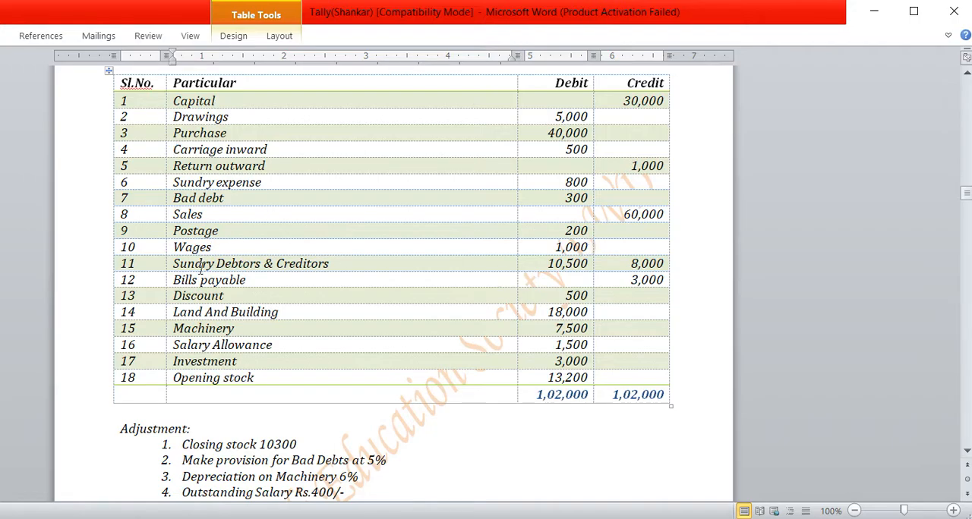
left_click_drag(176, 263, 263, 272)
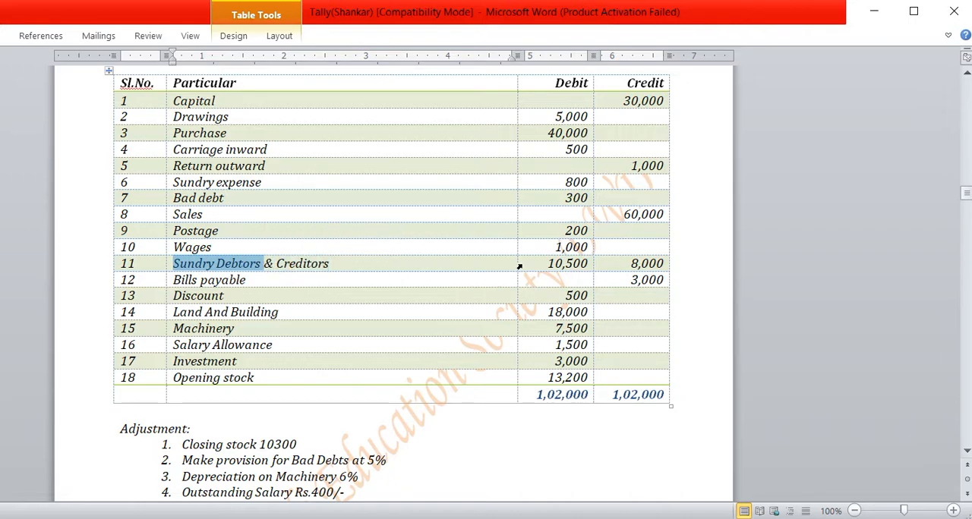
left_click_drag(547, 264, 589, 265)
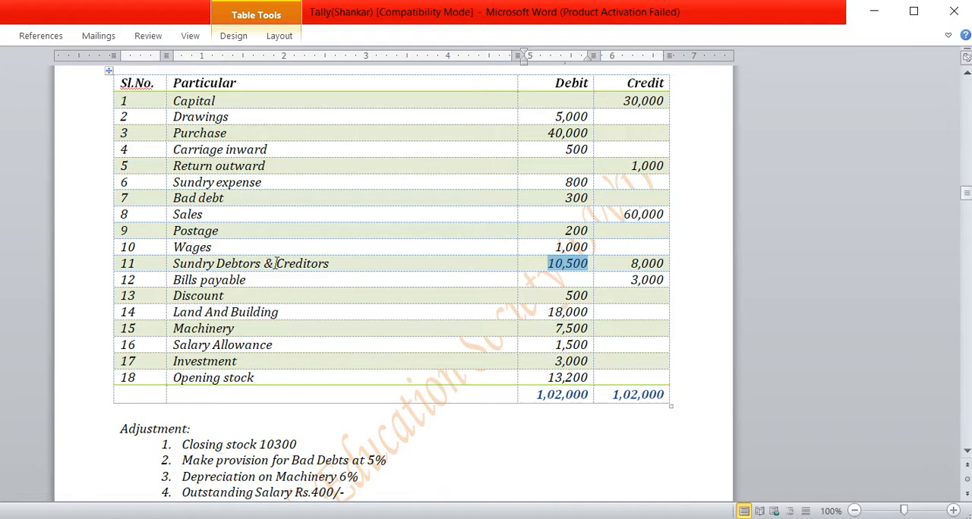
left_click_drag(277, 263, 339, 263)
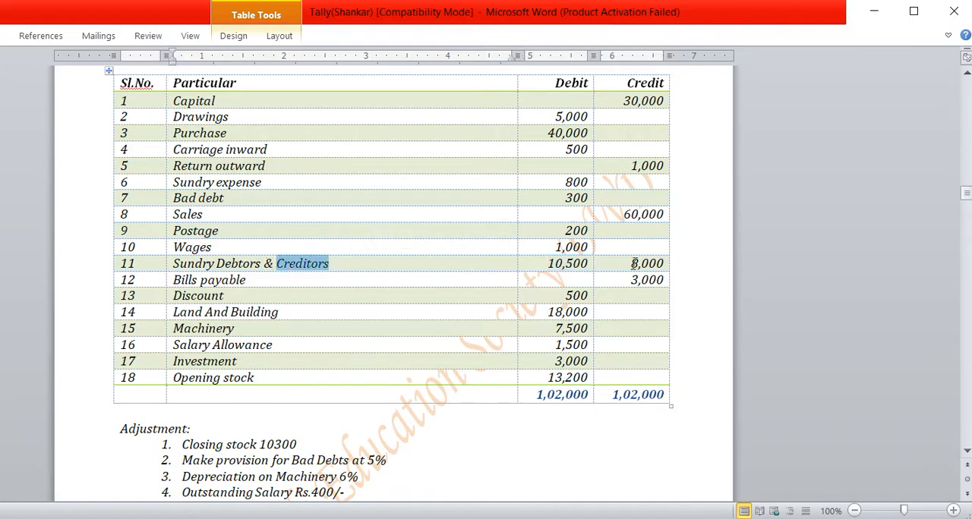
left_click_drag(628, 263, 666, 263)
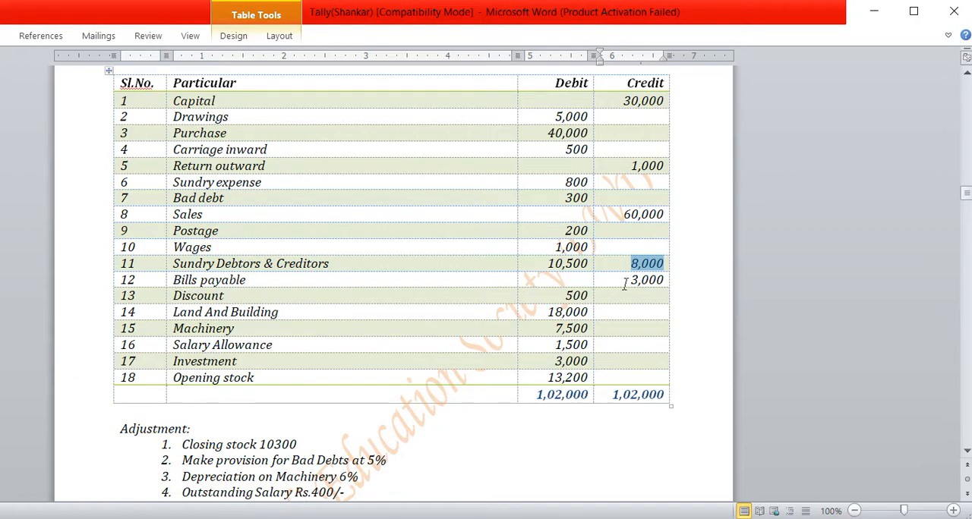
left_click_drag(627, 281, 664, 279)
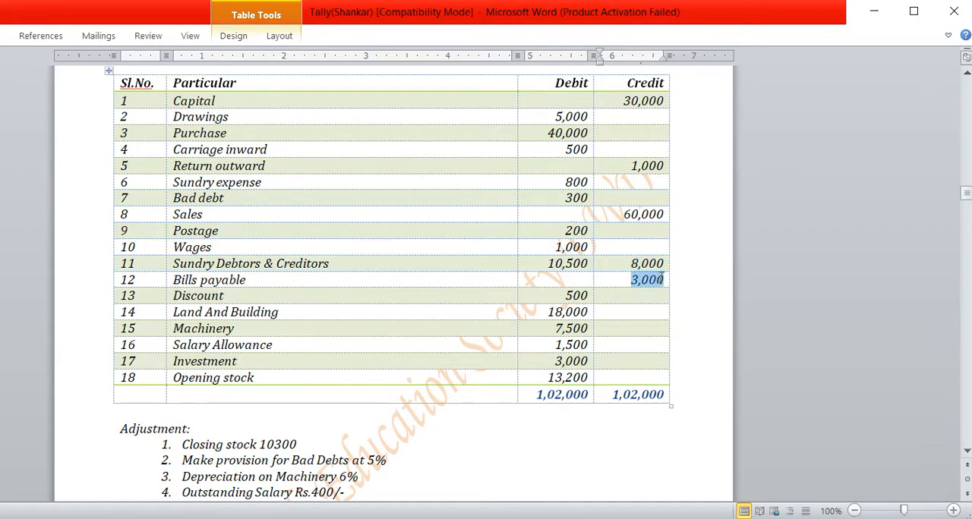
Review the remaining trial balance entries and their debit amounts, from Discount through Land And Building, Machinery and Salary Allowance to Investment
left_click_drag(228, 296, 182, 304)
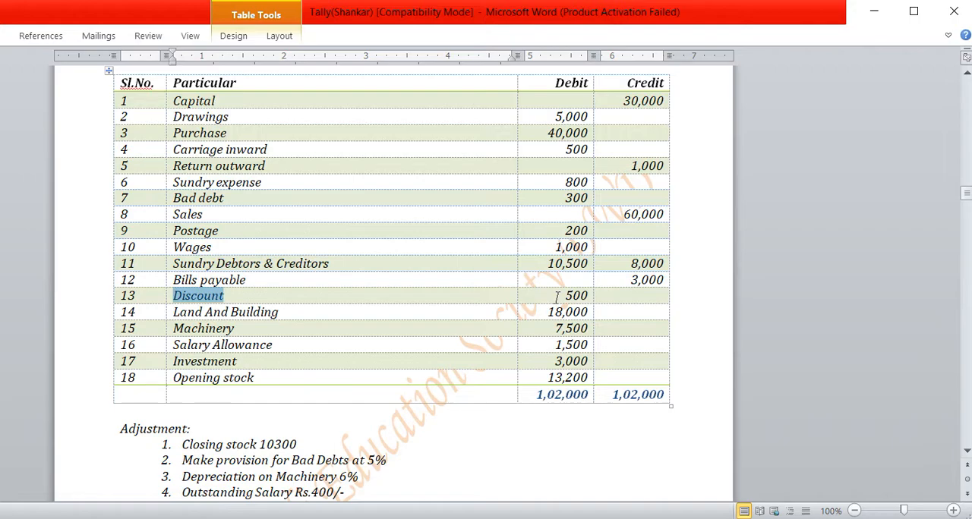
left_click_drag(556, 297, 590, 296)
left_click_drag(169, 314, 275, 318)
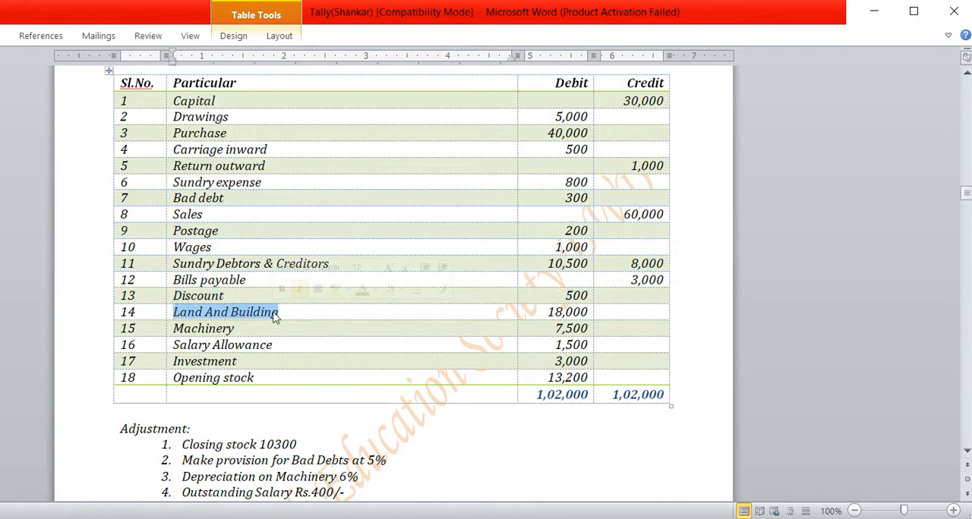
left_click_drag(546, 312, 583, 316)
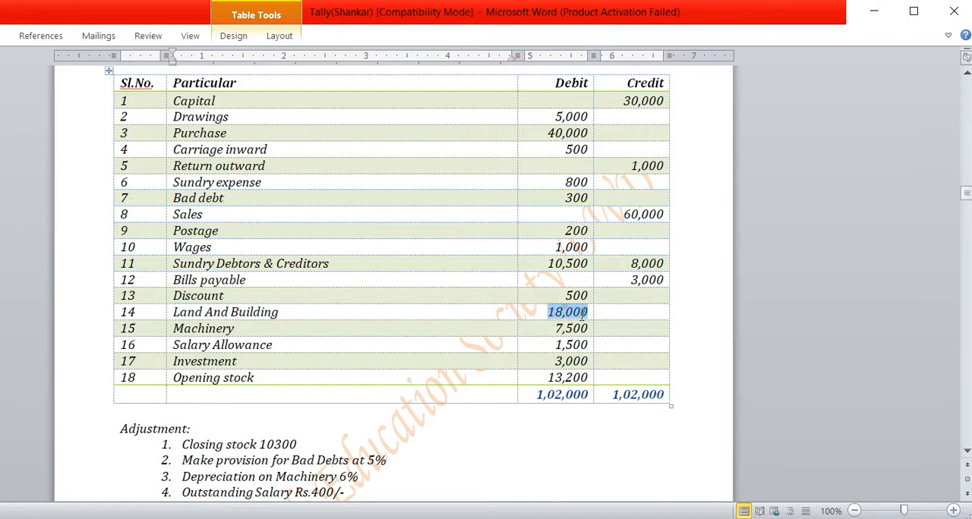
left_click_drag(175, 327, 234, 329)
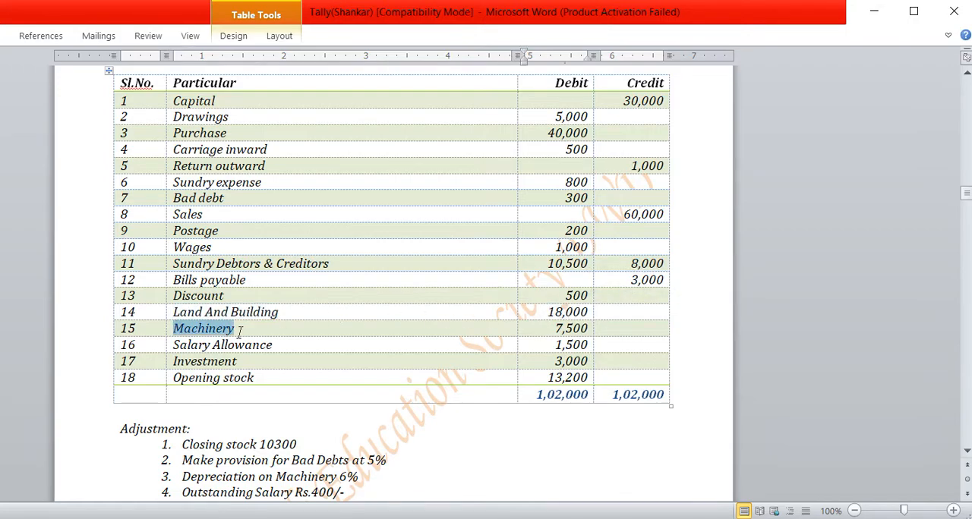
left_click_drag(552, 328, 587, 330)
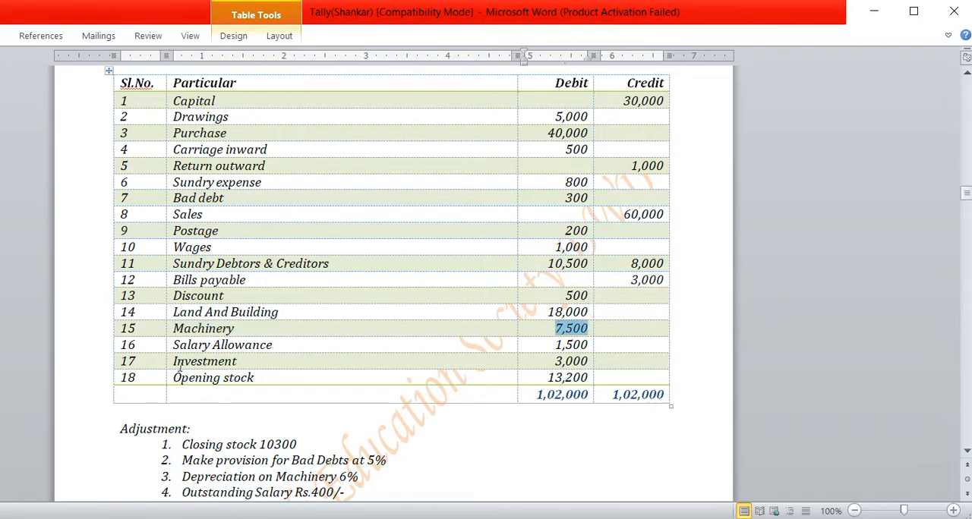
left_click_drag(173, 345, 273, 346)
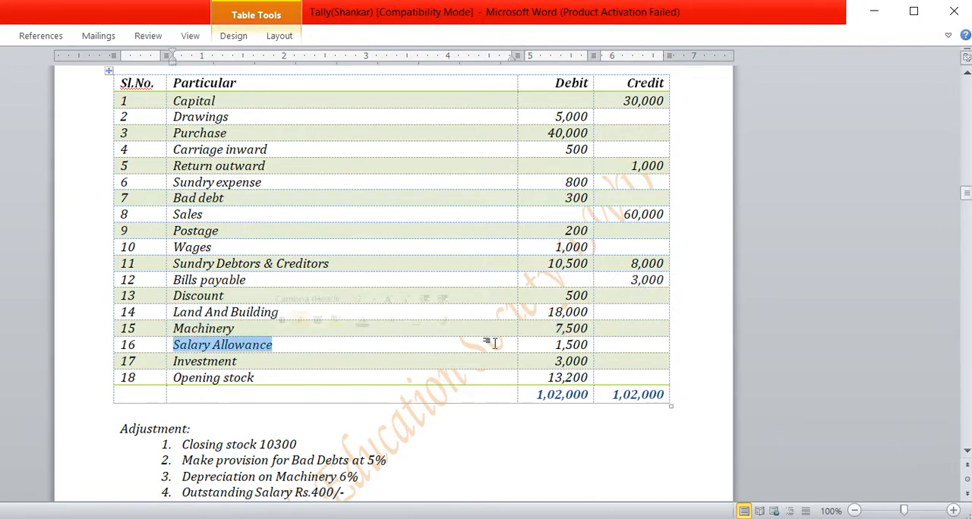
left_click_drag(554, 345, 589, 345)
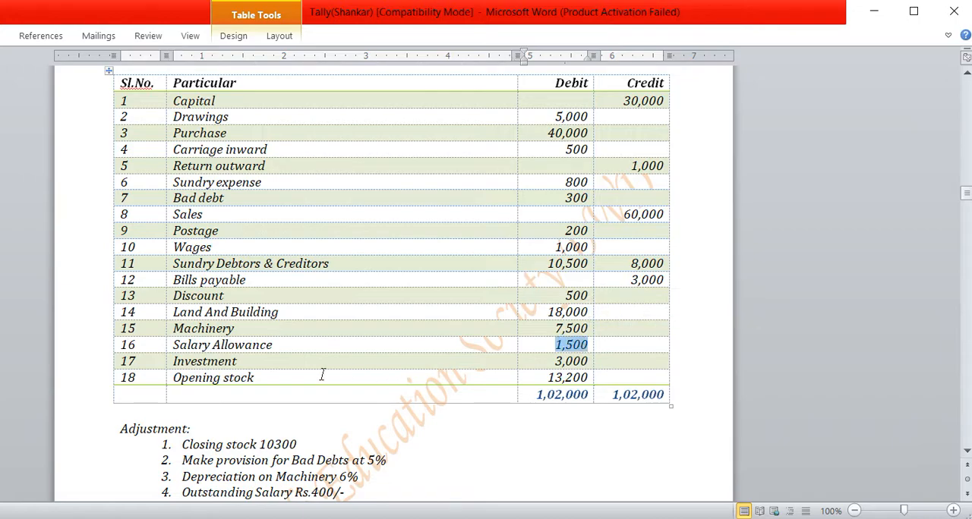
left_click_drag(174, 362, 237, 363)
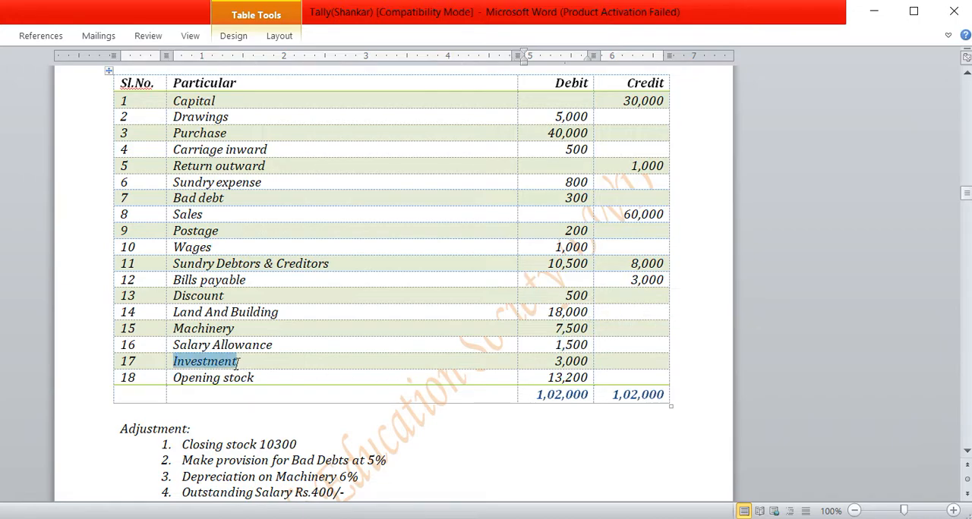
left_click(544, 361)
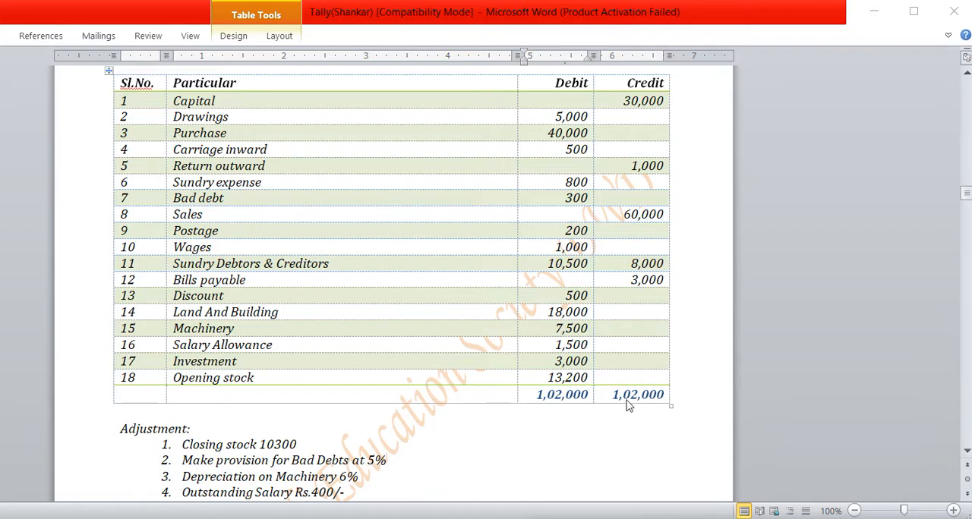
Read the trial balance totals, the adjustment list and the expected profit figures below the table
scroll(633, 407, "down", 1)
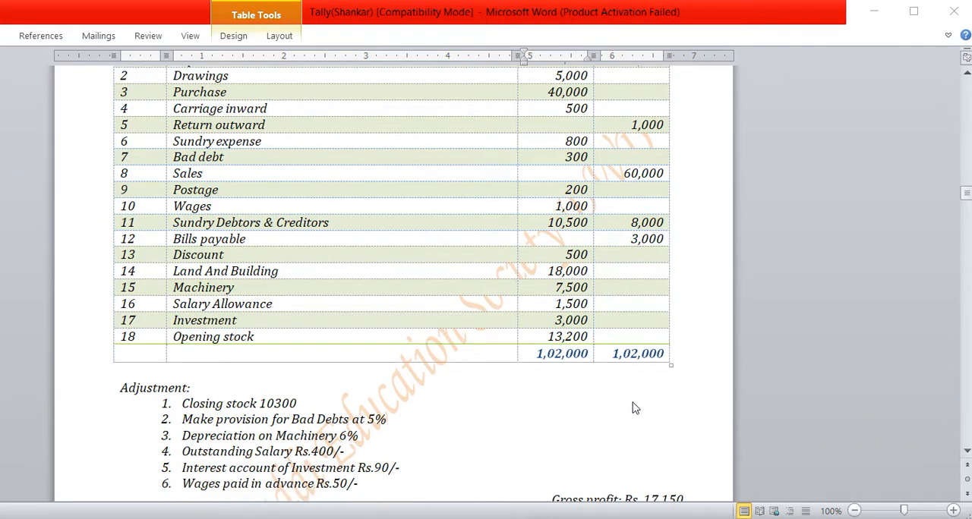
scroll(232, 403, "down", 1)
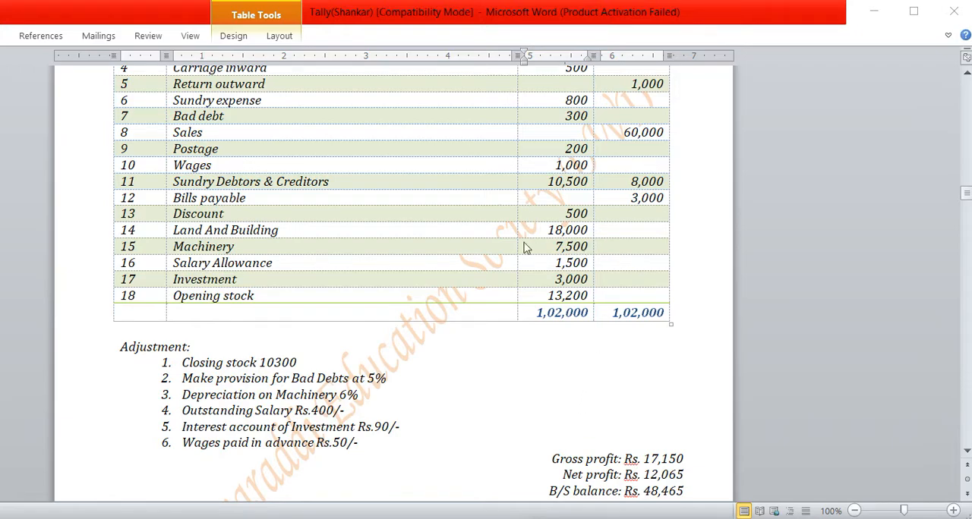
scroll(438, 267, "up", 3)
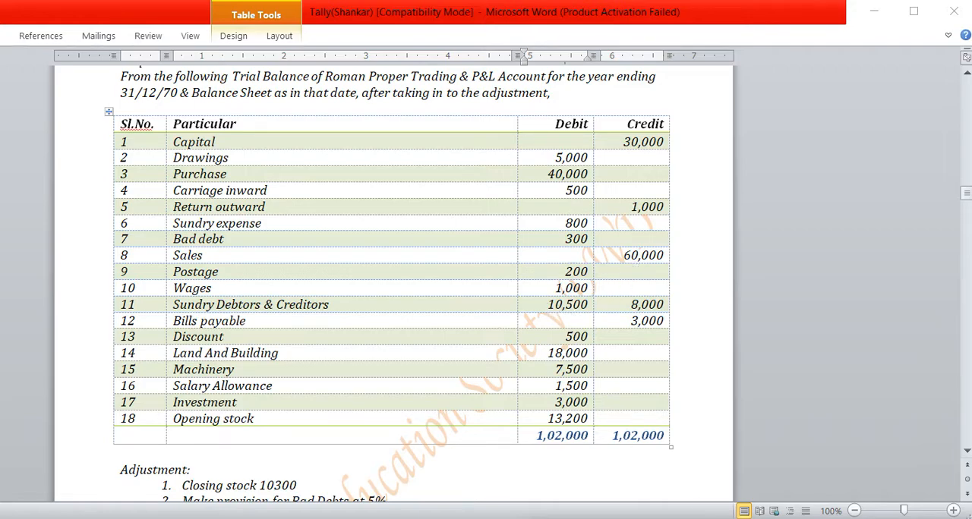
Switch back to Tally.ERP 9, leave the company options and open a new single ledger form for LEDGERS EXMA 3
key("alt+Tab")
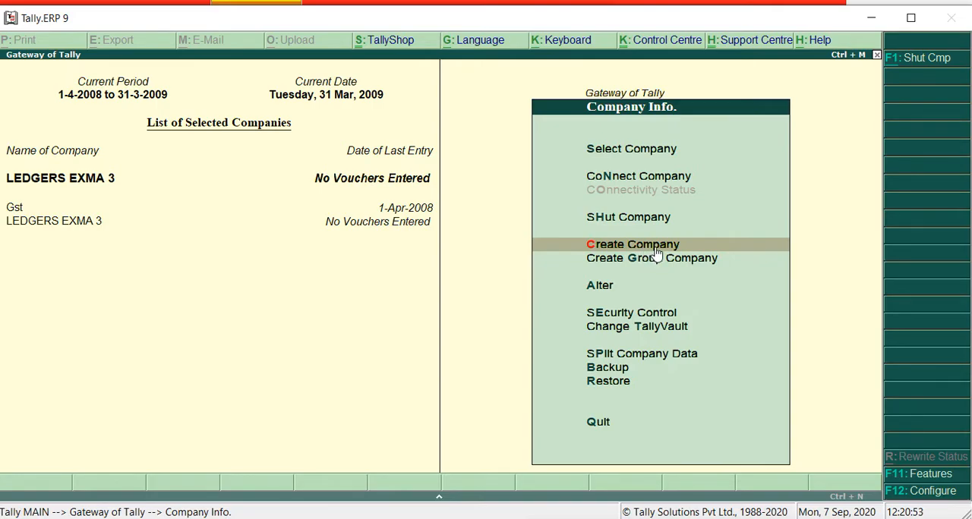
key("Escape")
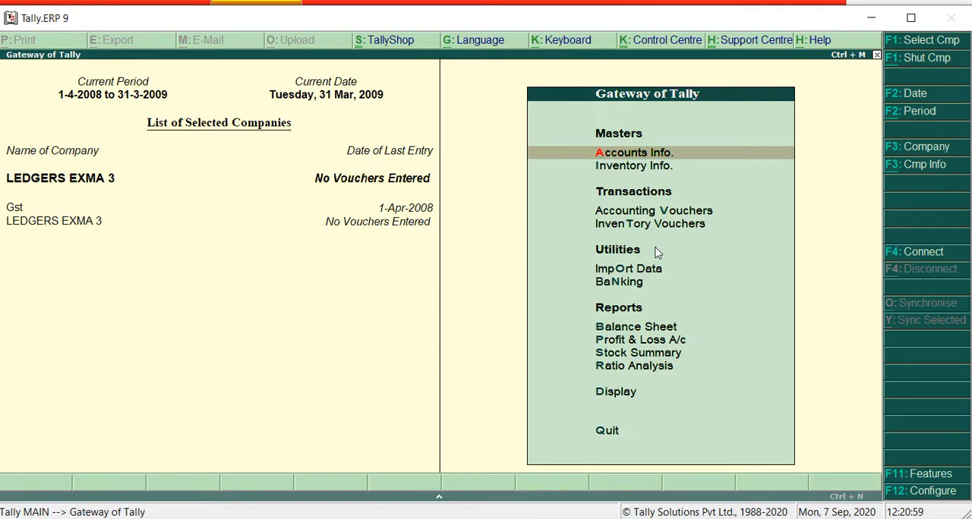
key("F9")
left_click(655, 155)
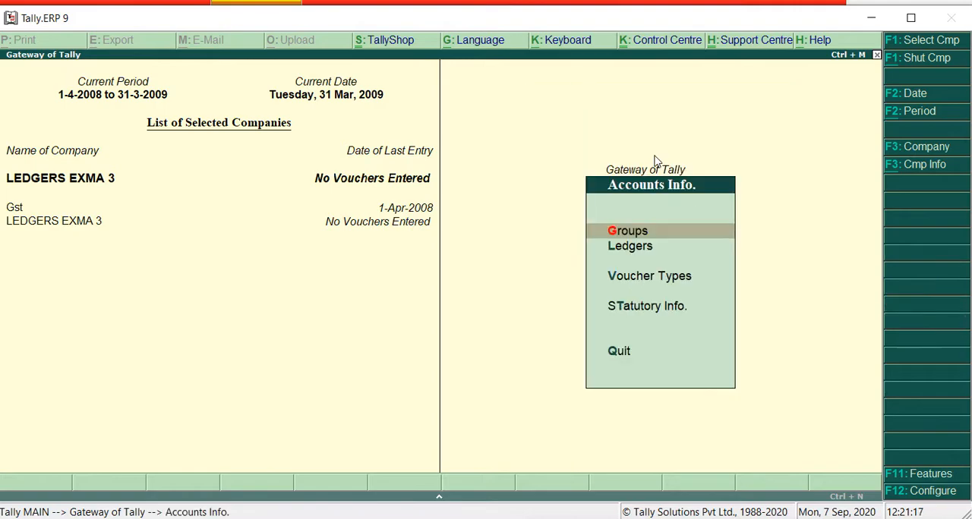
left_click(627, 253)
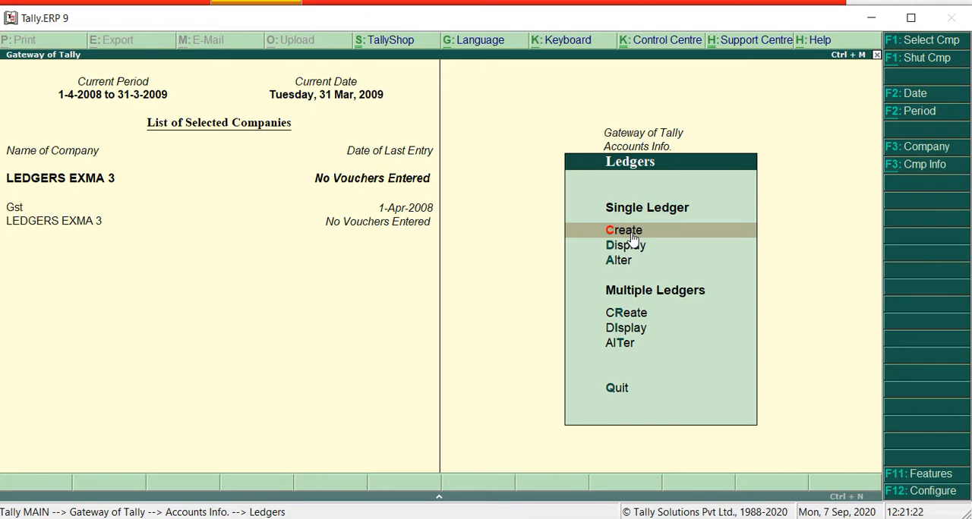
left_click(632, 238)
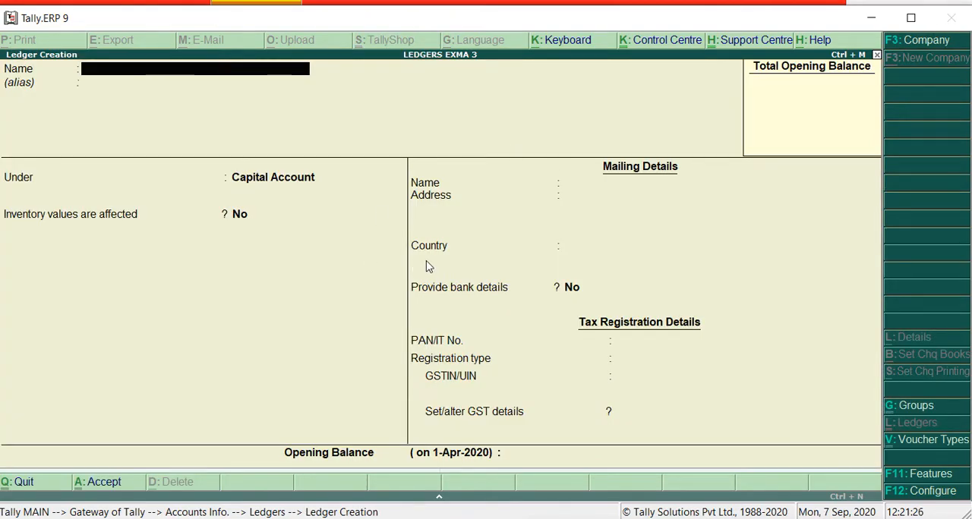
In the company's accounting features, set Integrate accounts and inventory and Enable invoicing to No, keep the other options and accept
key("F11")
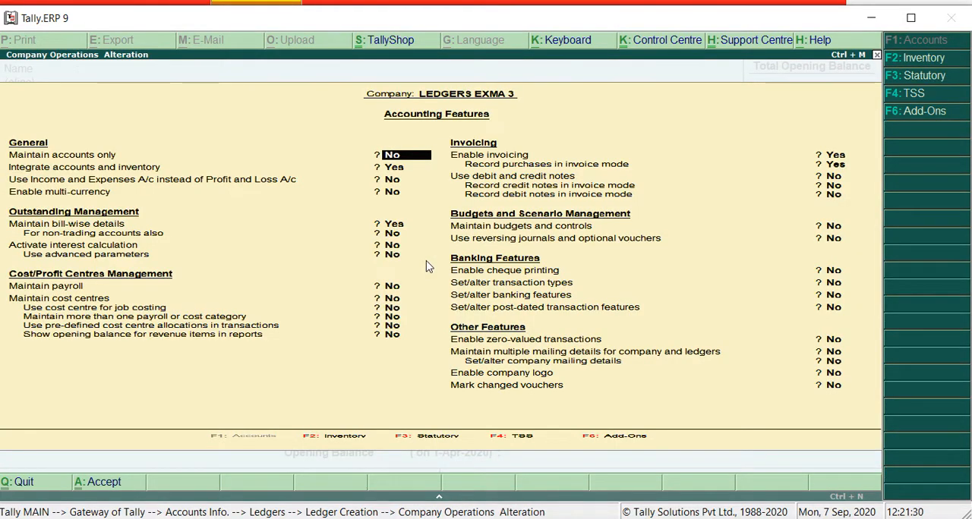
type("N")
key("Return")
type("n")
key("Return")
key("Return")
key("Return")
key("Return")
key("Return")
key("Return")
key("Return")
key("Return")
type("n")
key("Return")
key("Return")
key("Return")
key("Return")
key("Return")
key("Return")
key("Return")
key("Return")
key("Return")
key("Return")
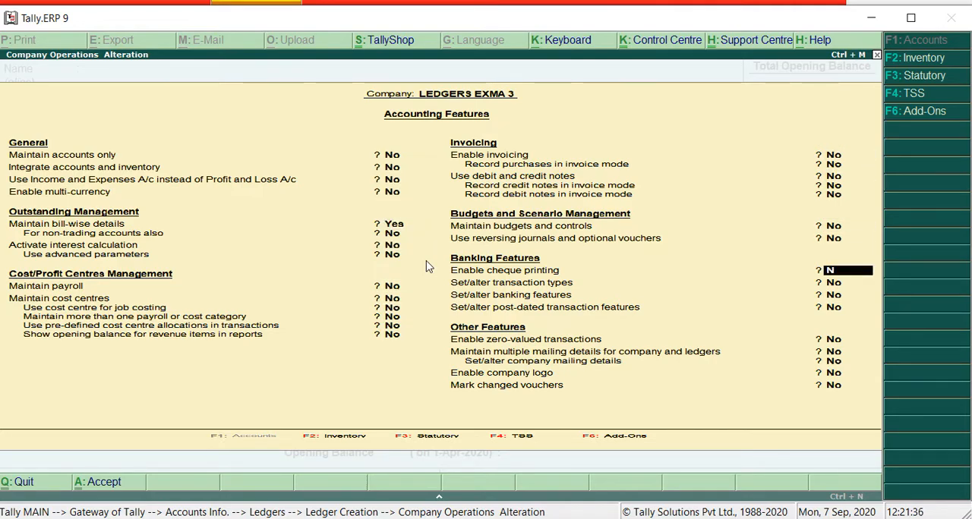
key("Return")
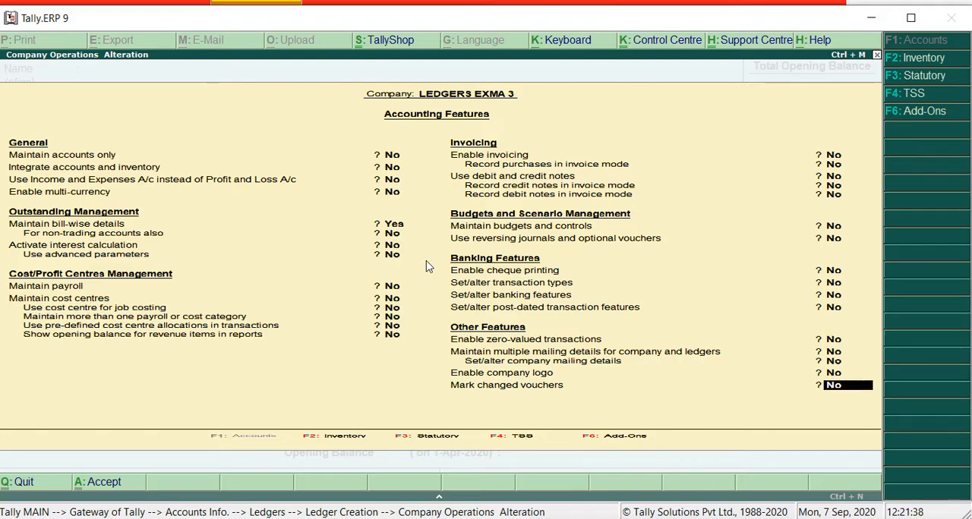
key("Return")
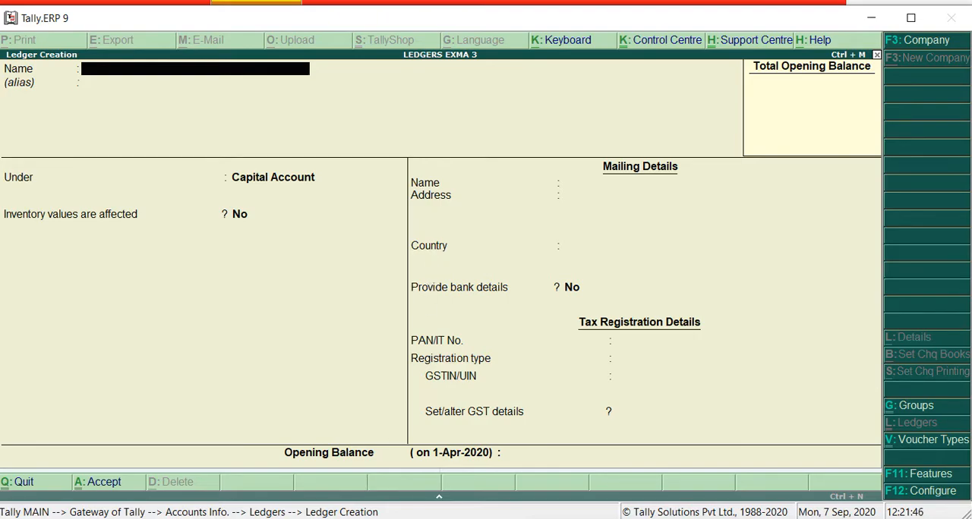
Switch to the Word trial balance and highlight the Capital entry together with its credit amount
key("alt+Tab")
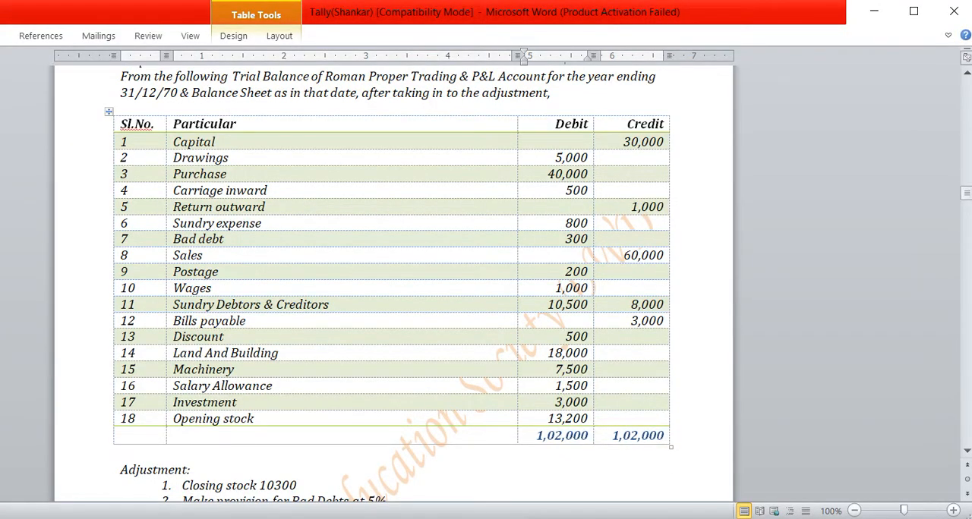
key("alt+Tab")
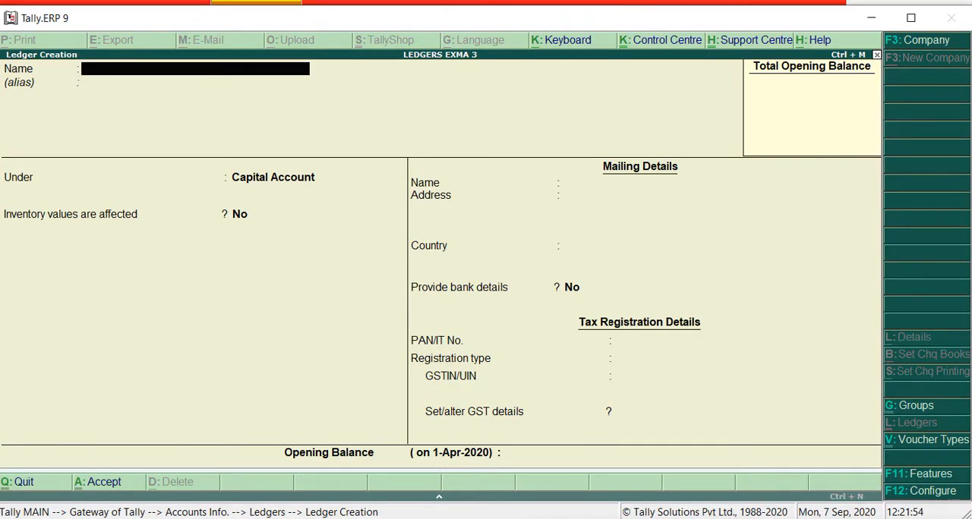
key("alt+Tab")
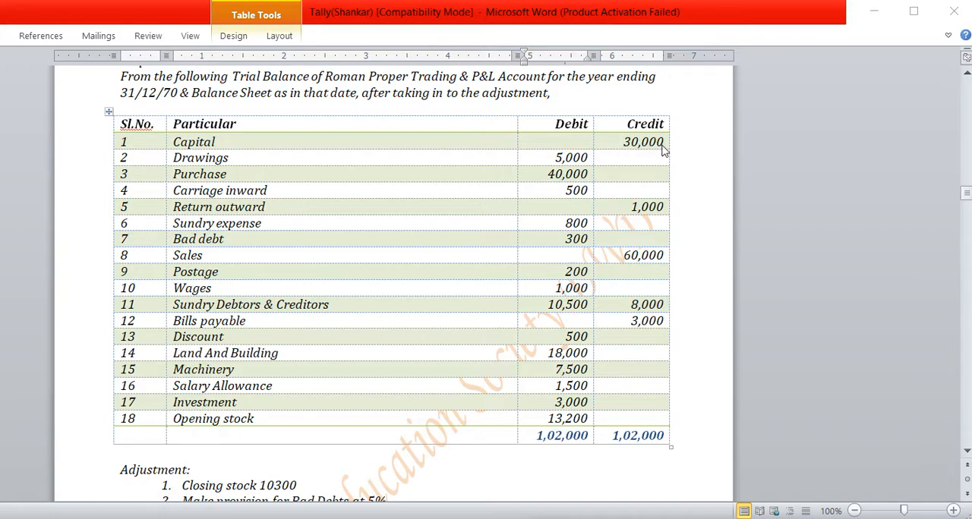
left_click_drag(661, 138, 297, 135)
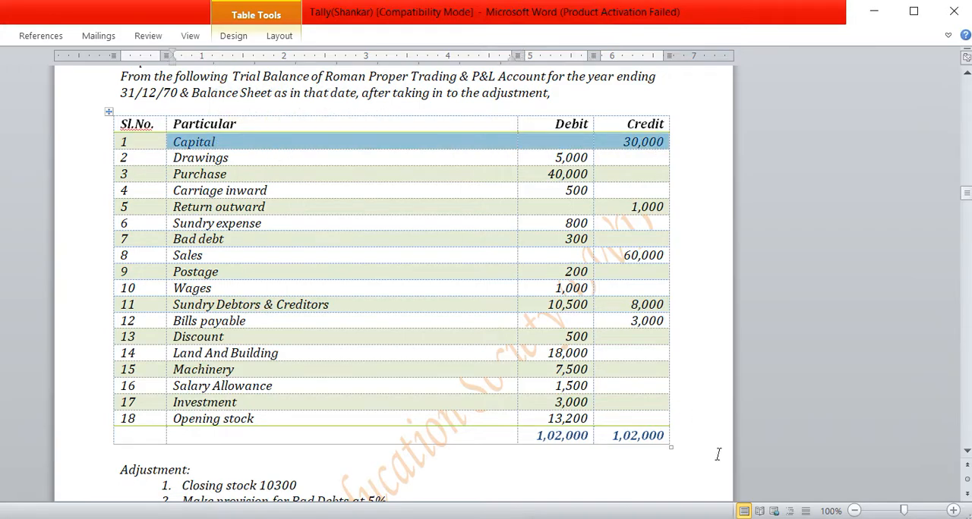
Switch back to Tally.ERP 9, name the new ledger CAPITAL under Capital Account and keep the default mailing, bank and tax details
key("alt+Tab")
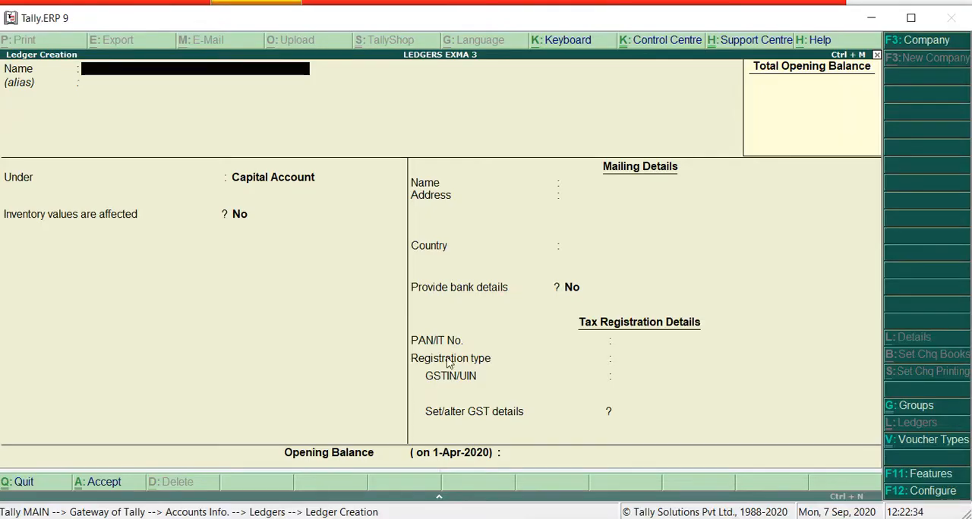
type("CAP")
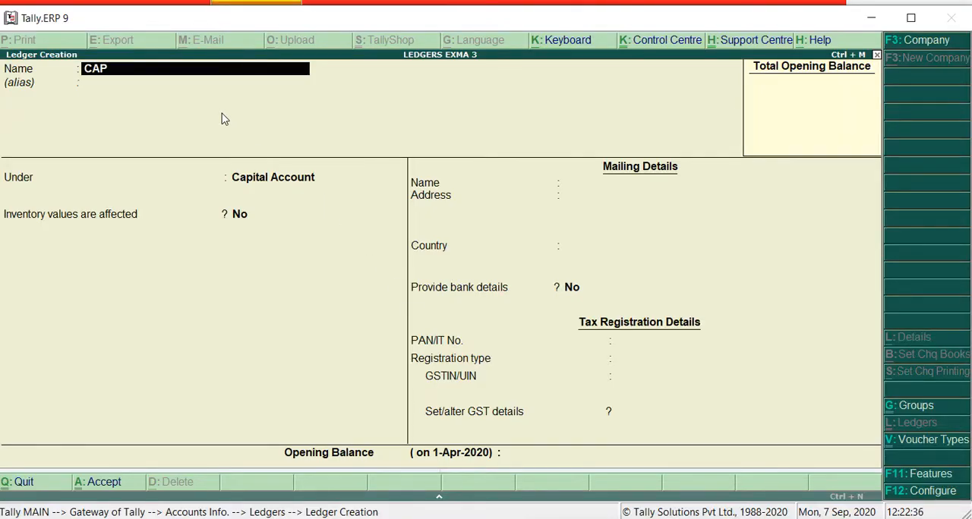
type("ITALA")
key("BackSpace")
key("Return")
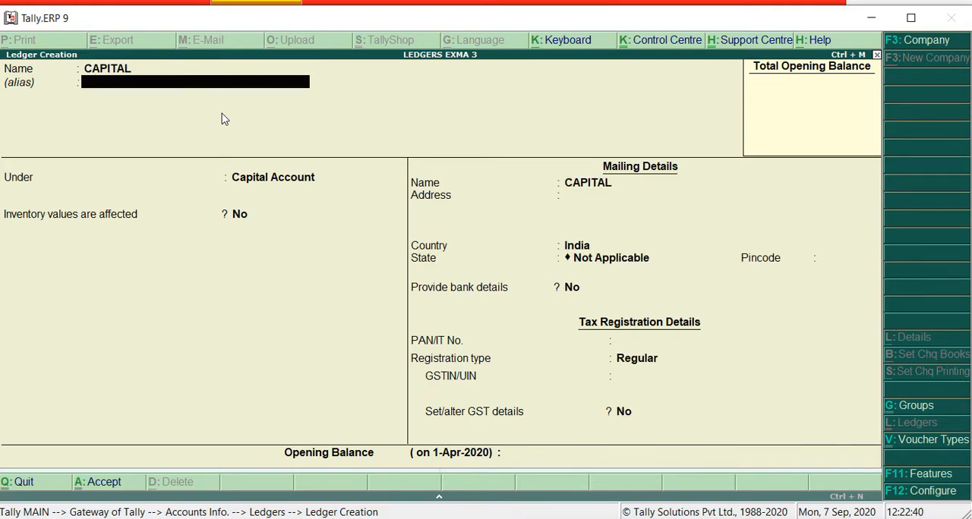
key("Return")
key("Return")
key("Return")
key("Return")
key("Return")
key("Return")
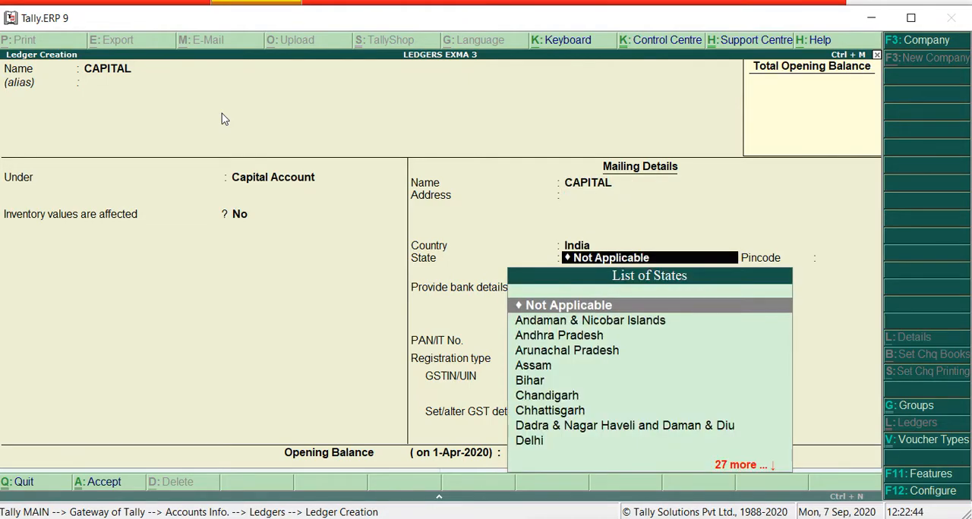
key("Return")
key("Return")
key("Return")
key("Return")
key("Return")
key("Return")
Set the CAPITAL ledger's opening balance to 30,000 Cr and accept the ledger
key("Return")
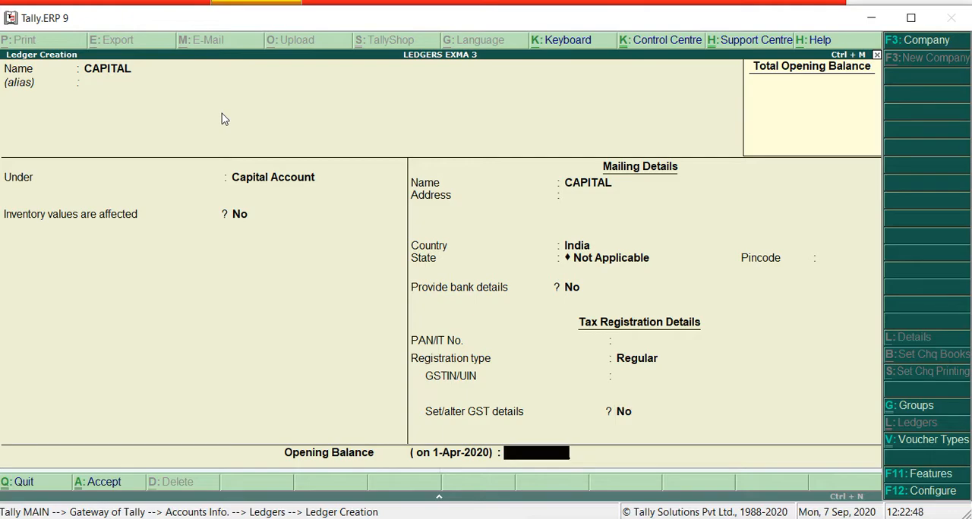
type("30000")
key("Return")
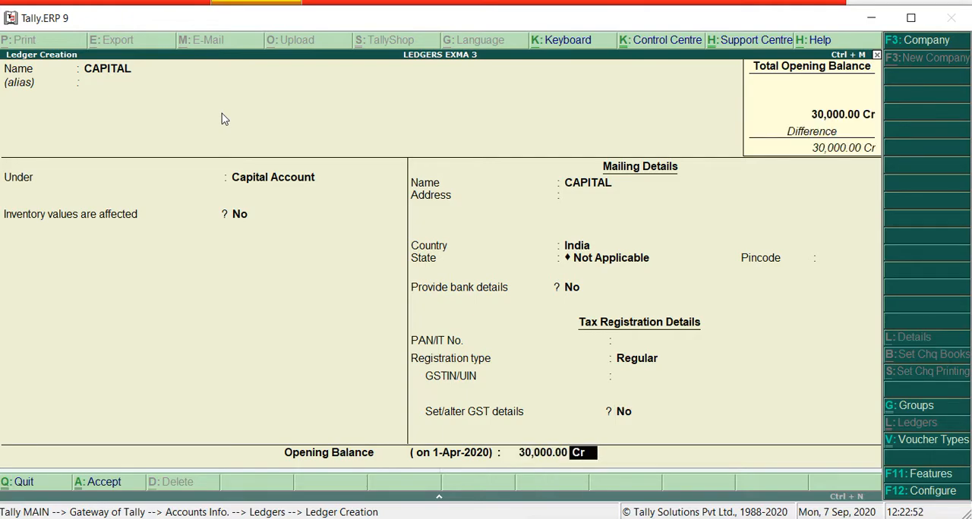
key("Return")
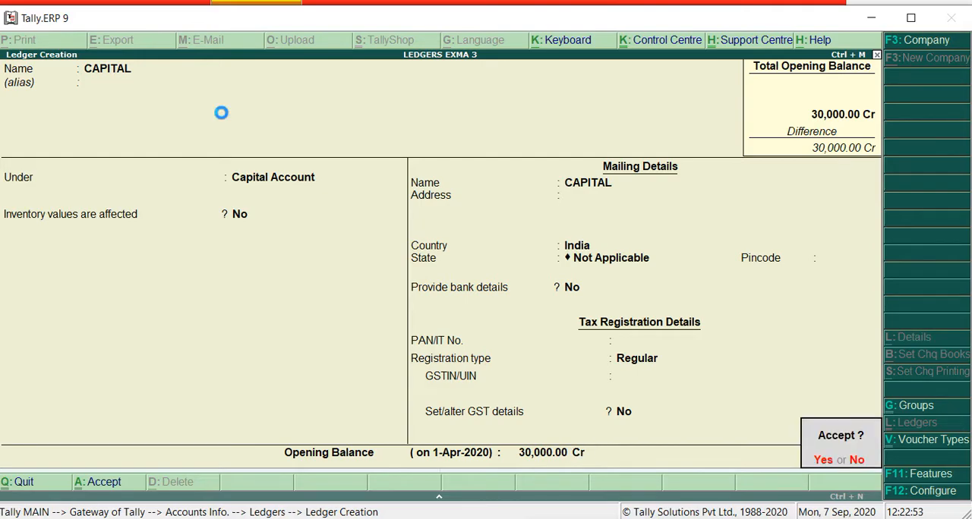
key("Return")
Switch to Word, highlight the Drawings entry with its debit amount in the trial balance, and return to Tally.ERP 9
key("alt+Tab")
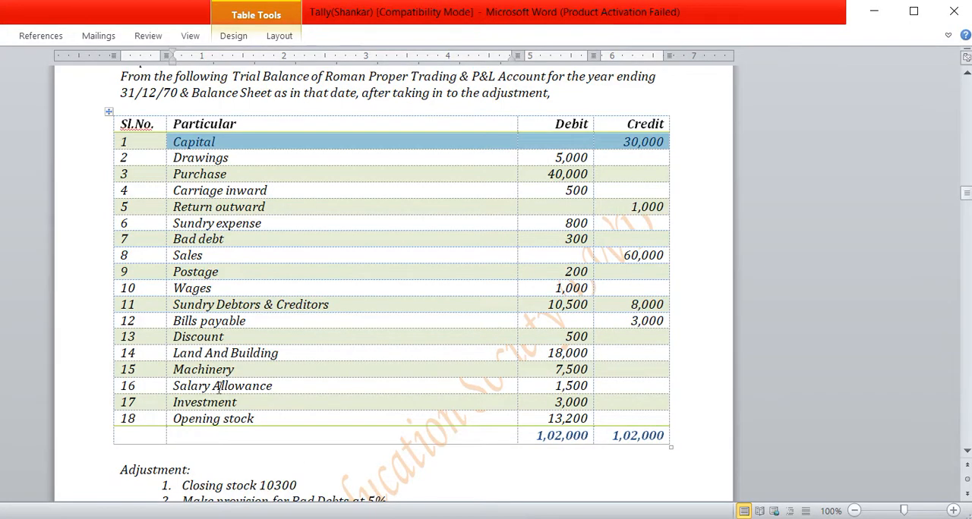
left_click_drag(174, 157, 591, 160)
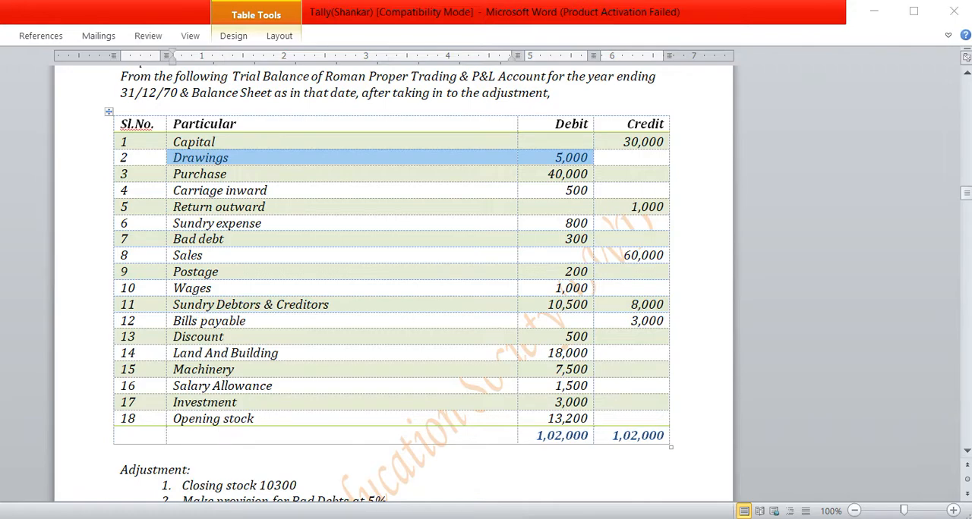
key("alt+Tab")
Name the new ledger DRAWING under Capital Account and keep the default mailing, bank and tax details, leaving GSTIN/UIN empty
type("DRAWING")
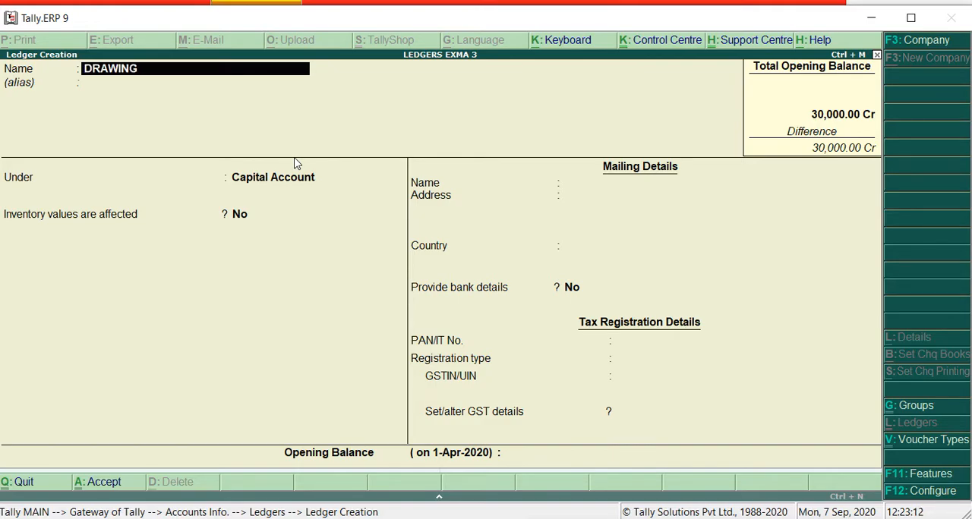
key("Return")
key("Return")
key("Return")
key("Return")
key("Return")
key("Return")
key("Return")
key("Return")
key("Return")
key("Return")
key("Return")
key("Return")
key("Return")
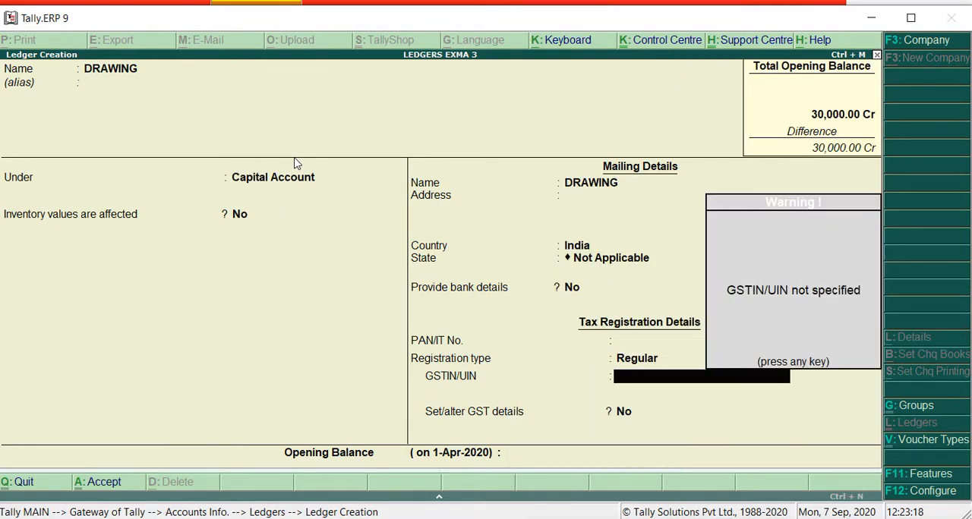
key("Return")
key("Return")
Set the DRAWING ledger's opening balance to 5,000 Dr and accept the ledger
type("5,000")
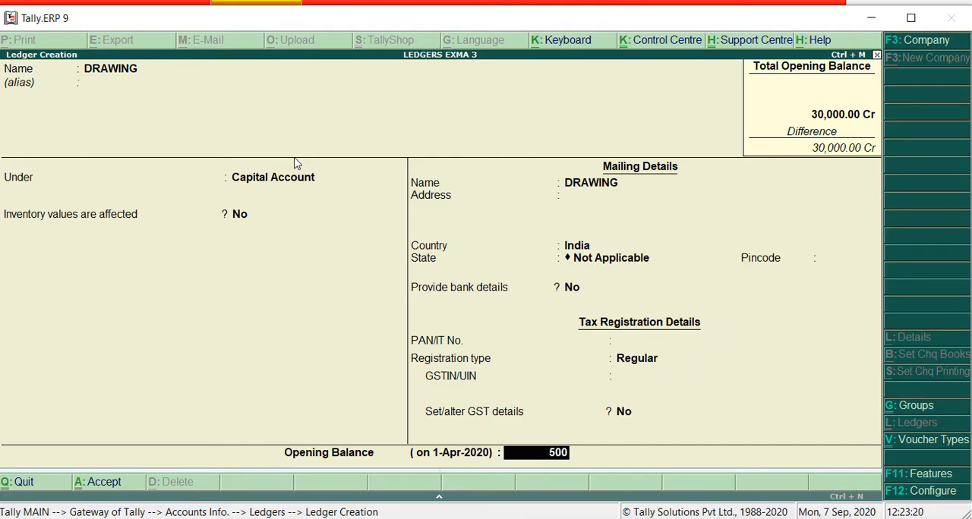
key("Return")
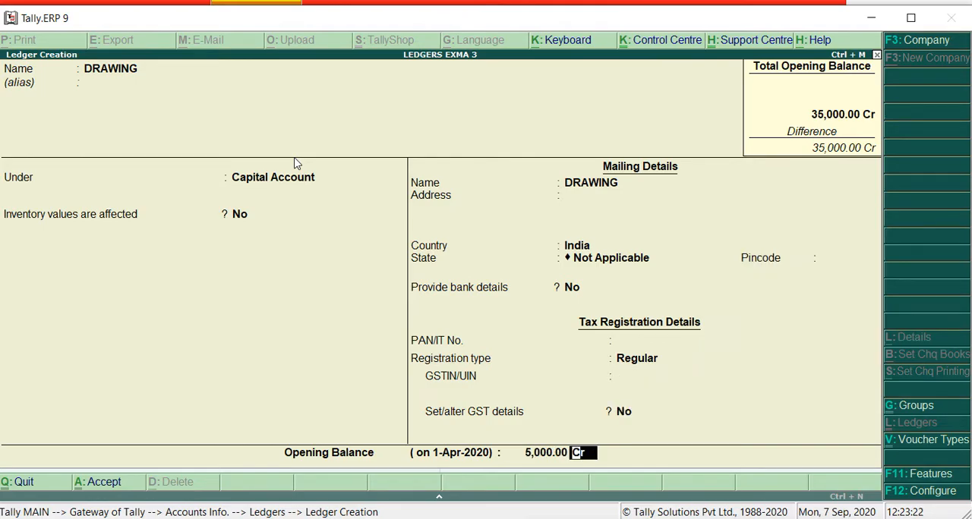
type("d")
key("Return")
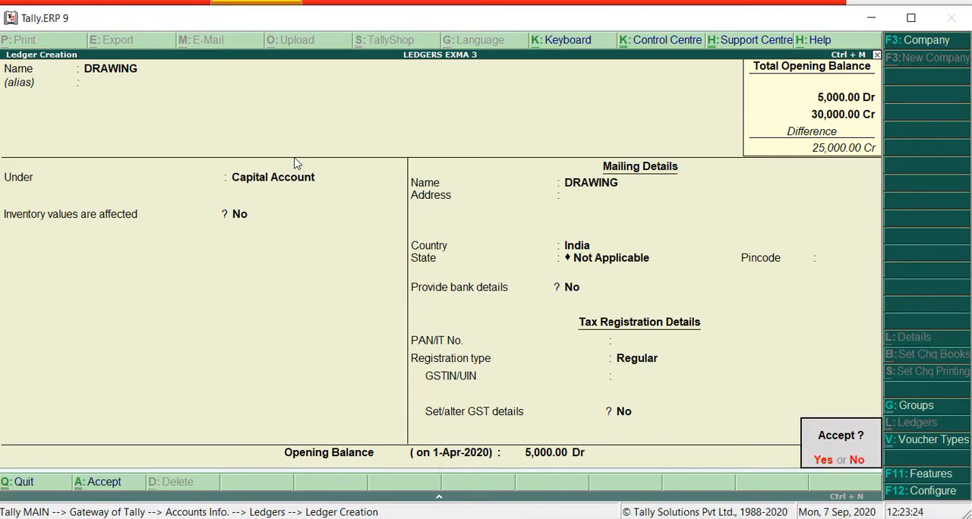
key("Return")
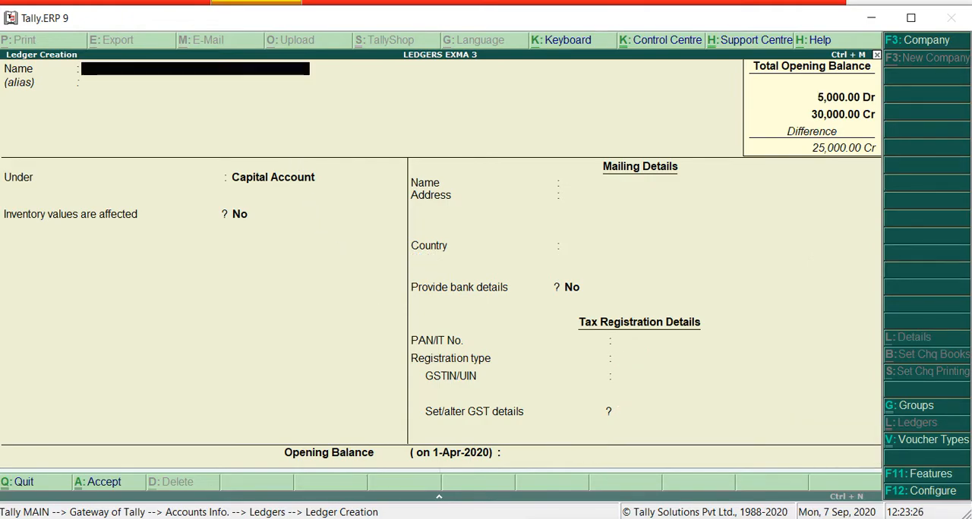
Switch to Word, highlight the Purchase entry with its debit amount in the trial balance, and return to Tally.ERP 9
key("alt+Tab")
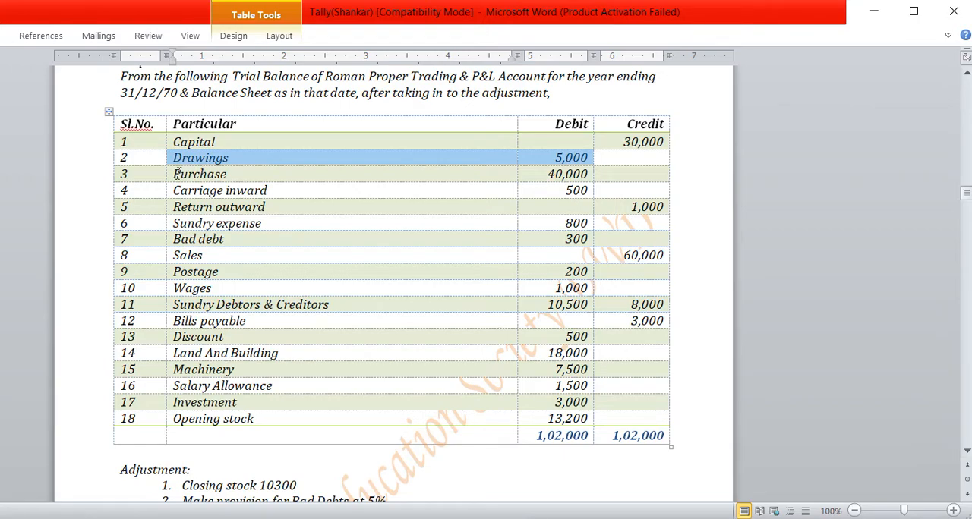
double_click(201, 175)
left_click_drag(492, 185, 572, 173)
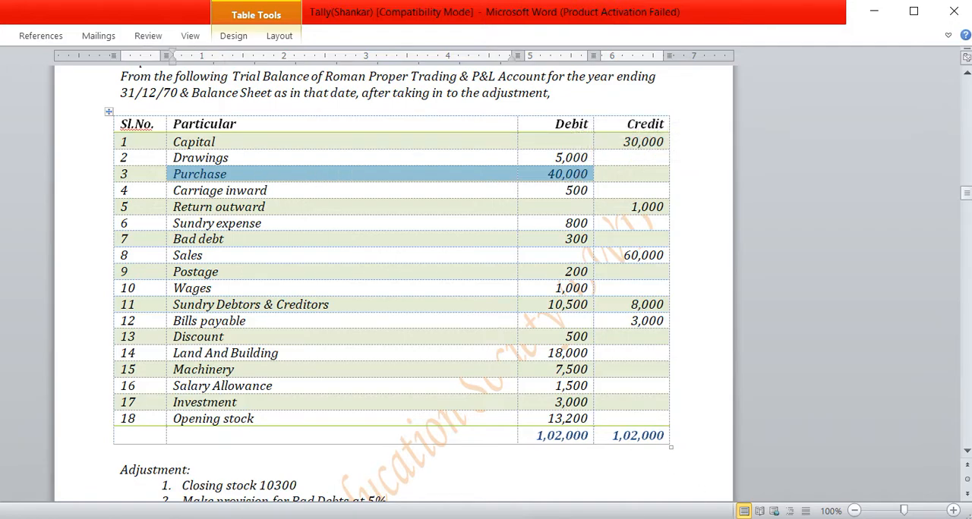
key("alt+Tab")
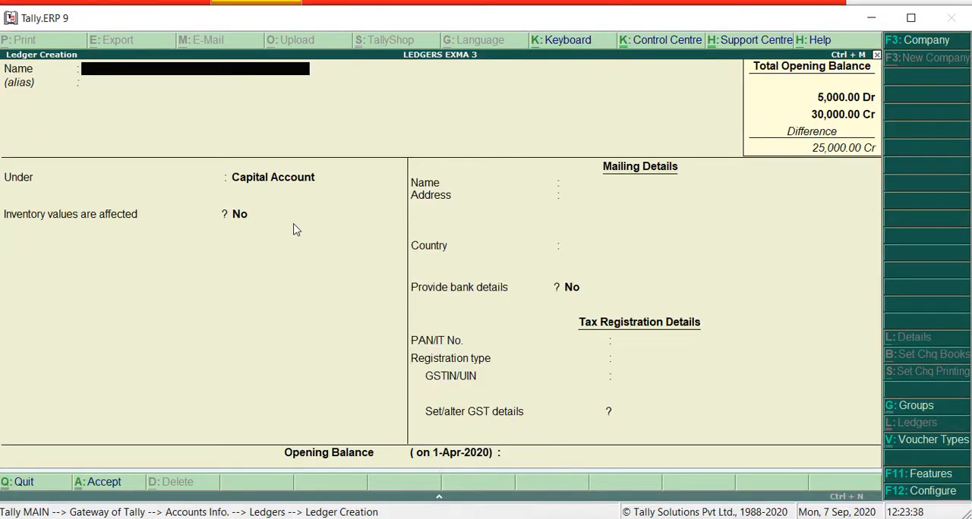
Name the next ledger PARCHASE, leave its alias empty and open the group selection
type("PARCHASE")
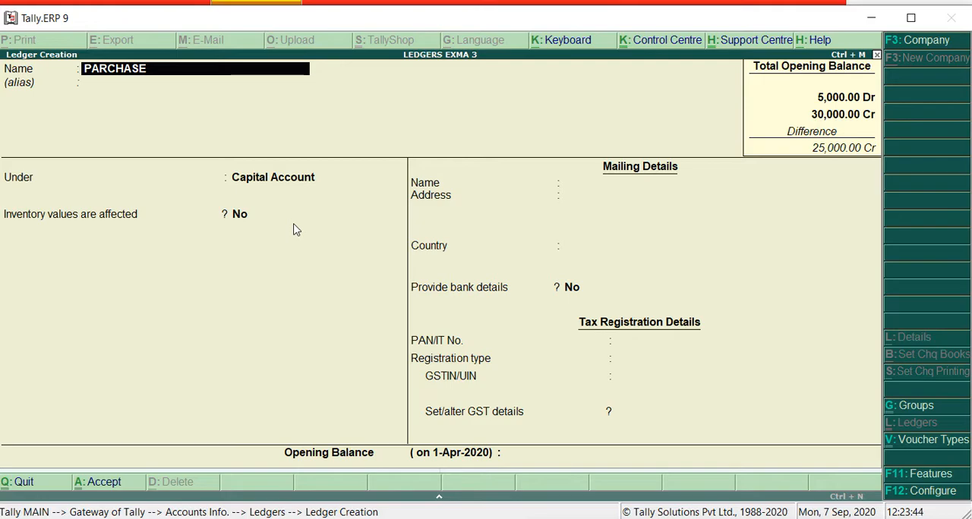
key("Return")
key("Return")
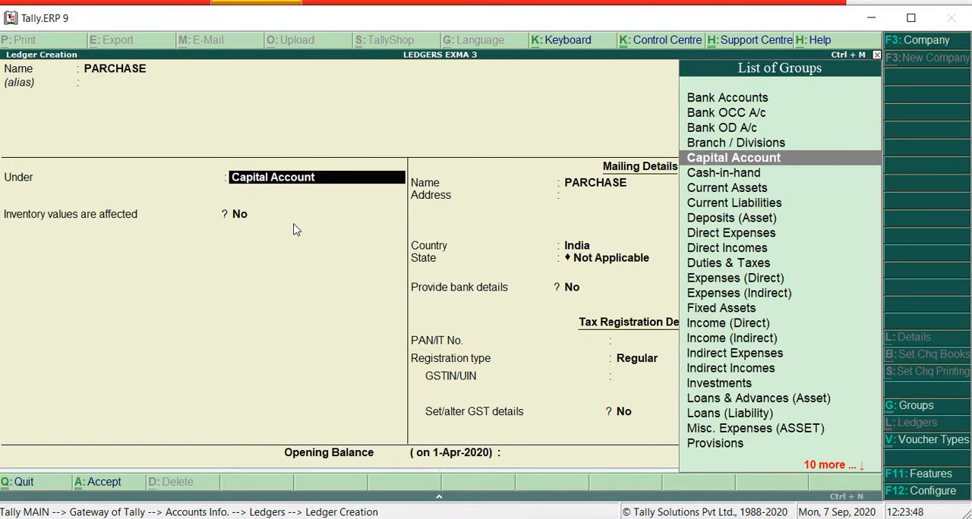
Place the PARCHASE ledger under the Purchase Accounts group
type("P")
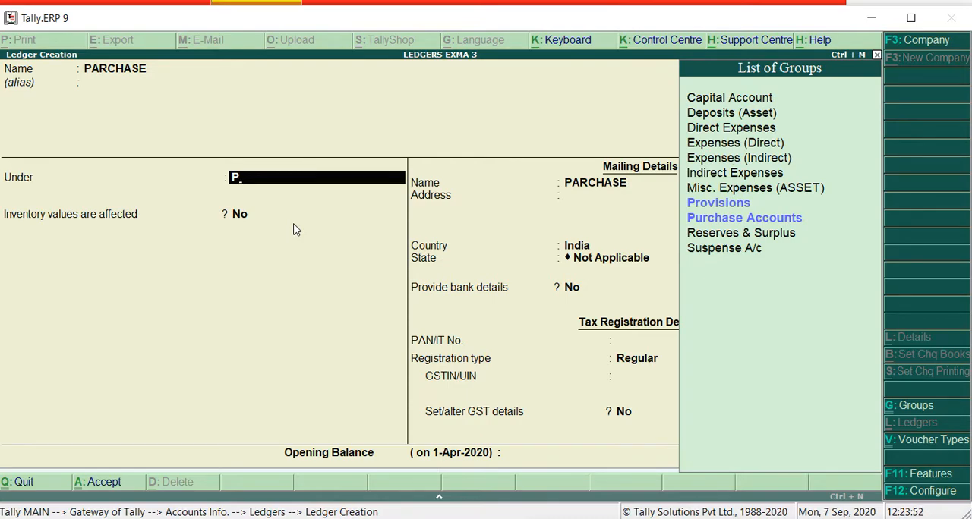
key("Down")
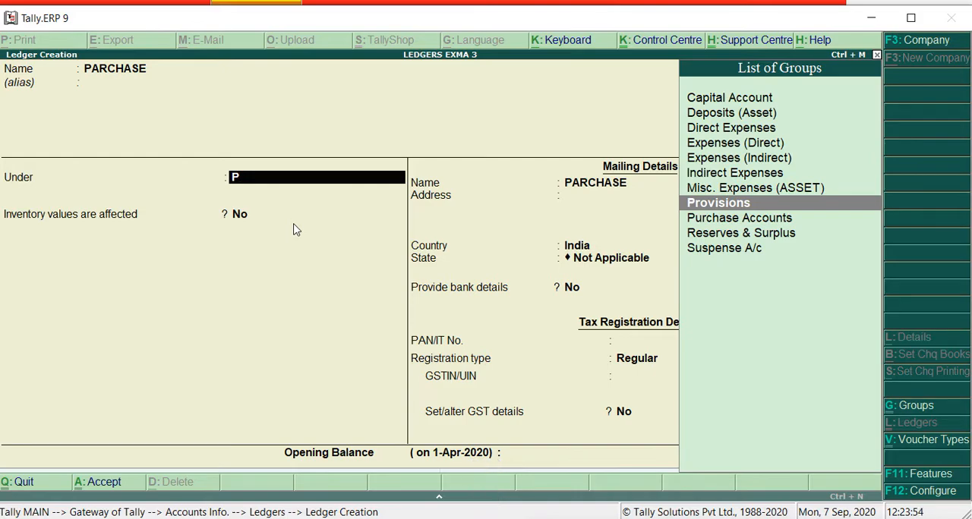
key("Down")
key("Down")
key("Down")
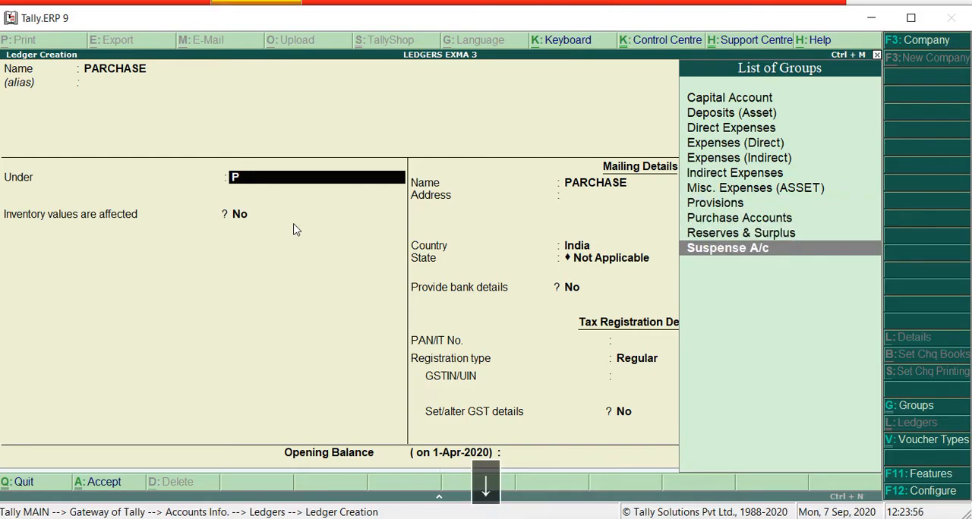
key("Up")
key("Up")
key("Up")
key("Up")
key("Up")
key("Up")
key("Up")
key("Up")
key("Up")
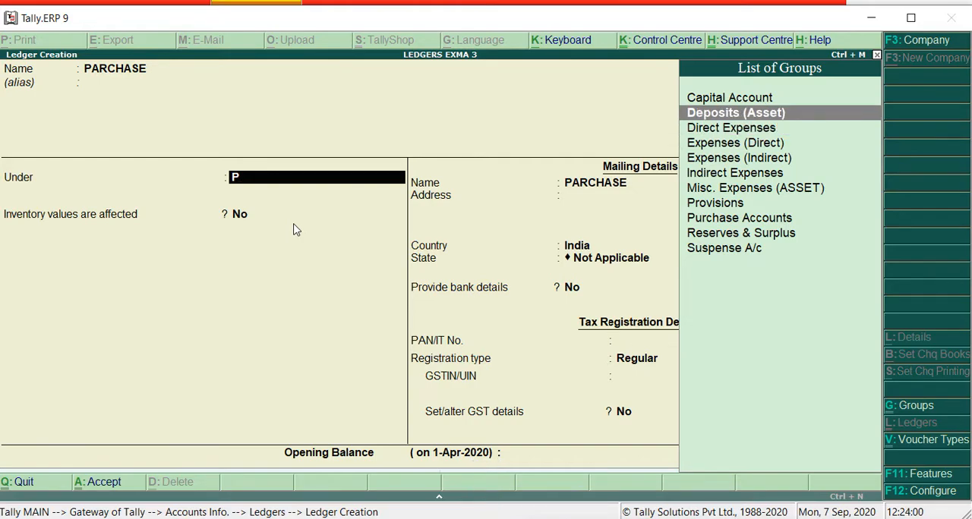
key("F9")
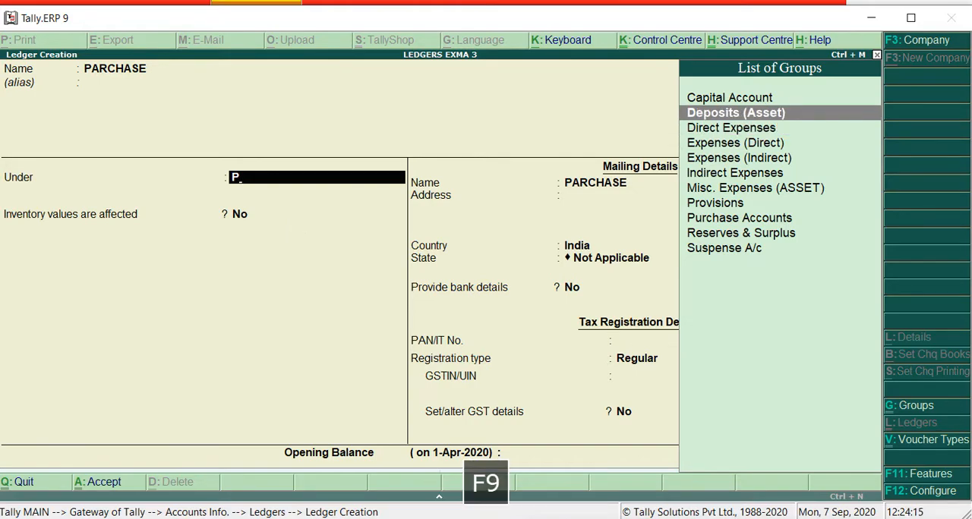
key("Down")
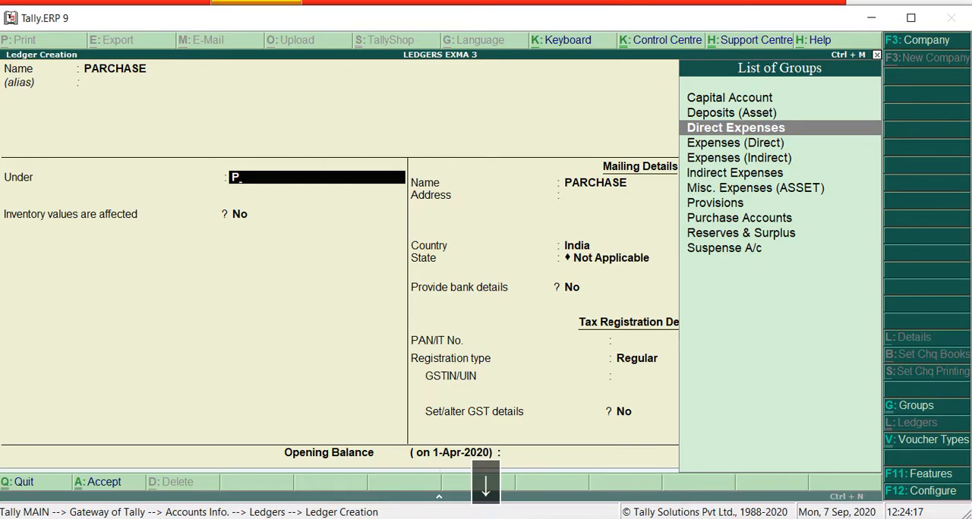
key("Down")
key("Down")
key("Down")
key("Down")
key("Down")
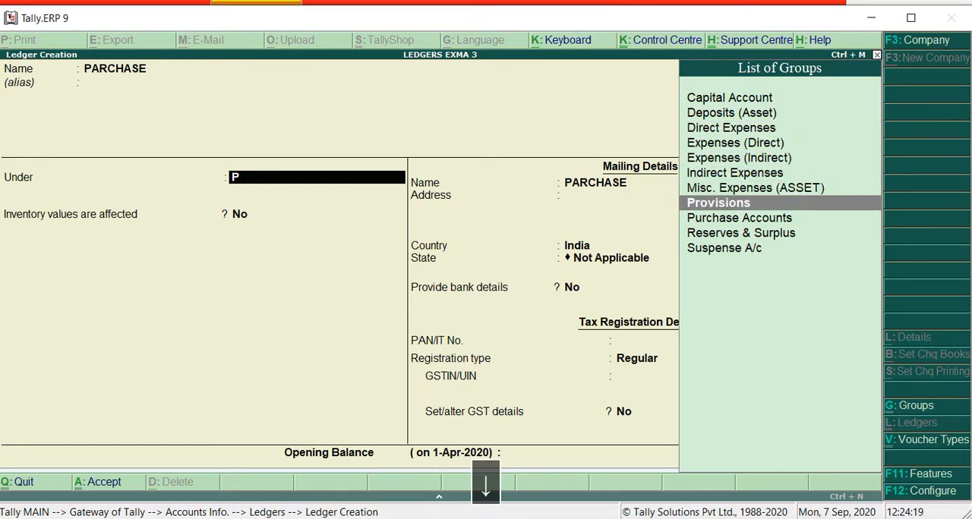
key("Down")
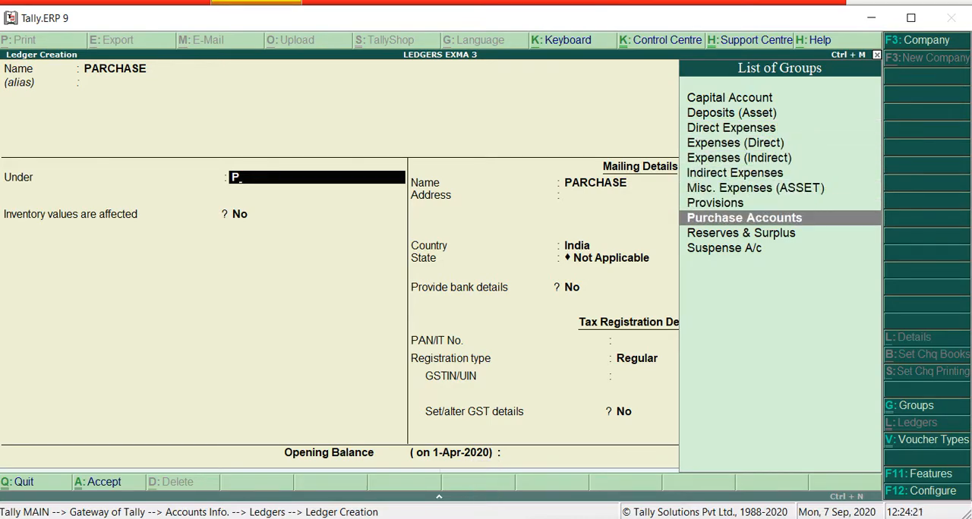
key("Return")
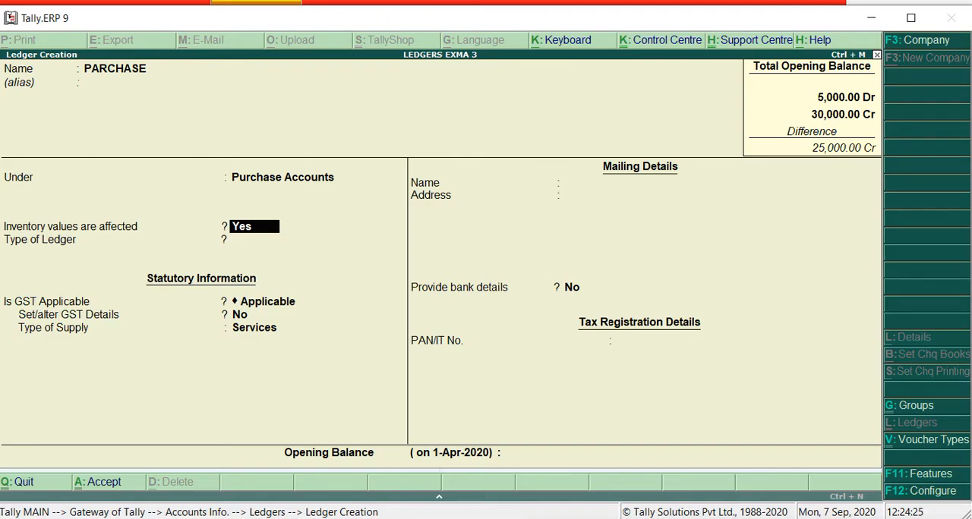
Keep inventory values affected at Yes, ledger type Not Applicable and bank details No for the PARCHASE ledger
key("Return")
key("Return")
key("Return")
key("Return")
key("Return")
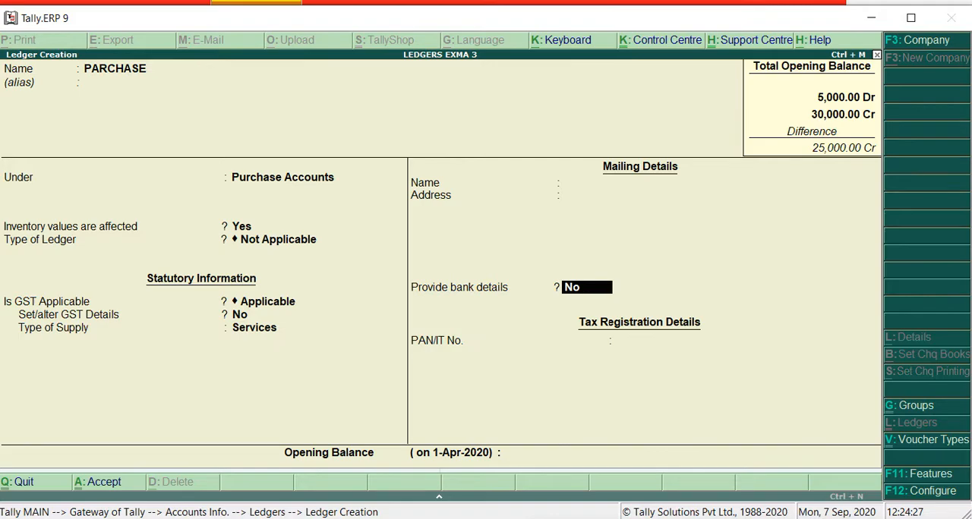
key("Return")
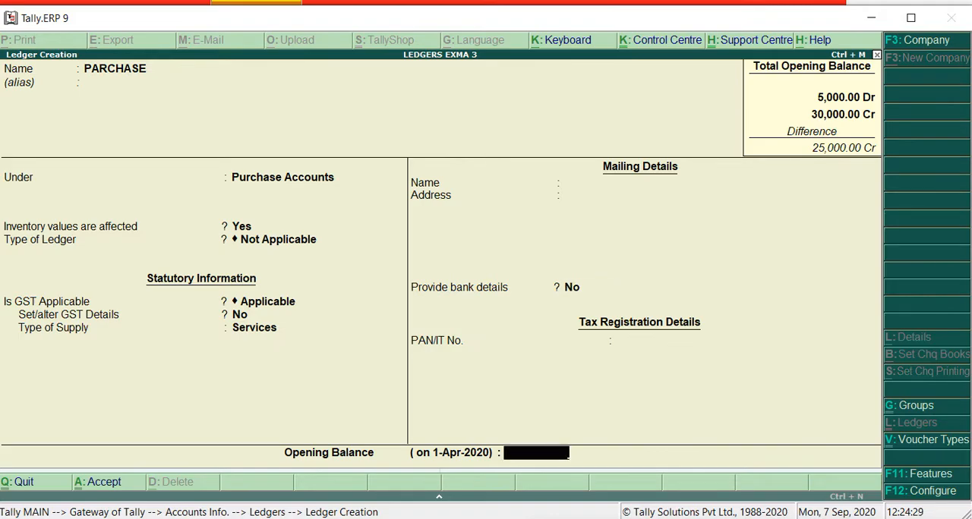
Check the Purchase amount in Word, set the PARCHASE ledger's opening balance to 40,000 Dr in Tally.ERP 9 and save the ledger
key("alt+Tab")
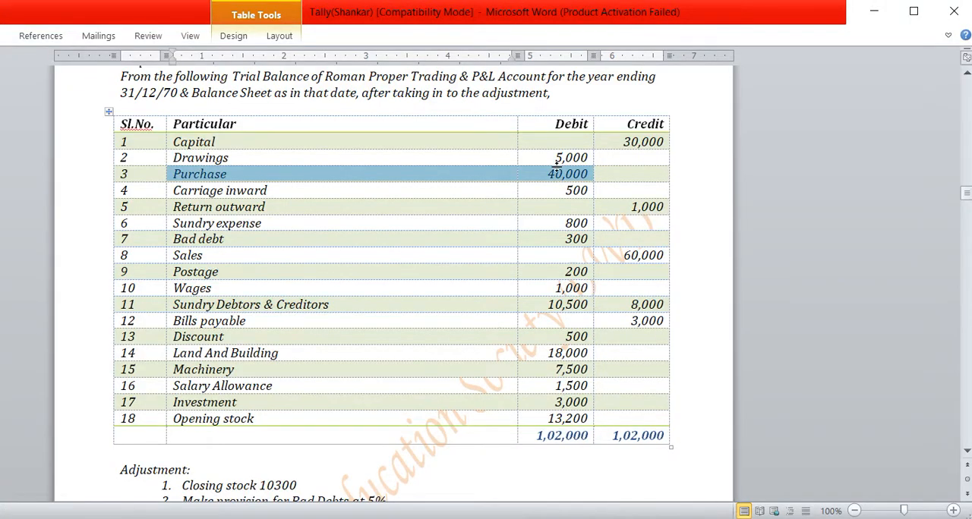
key("alt+Tab")
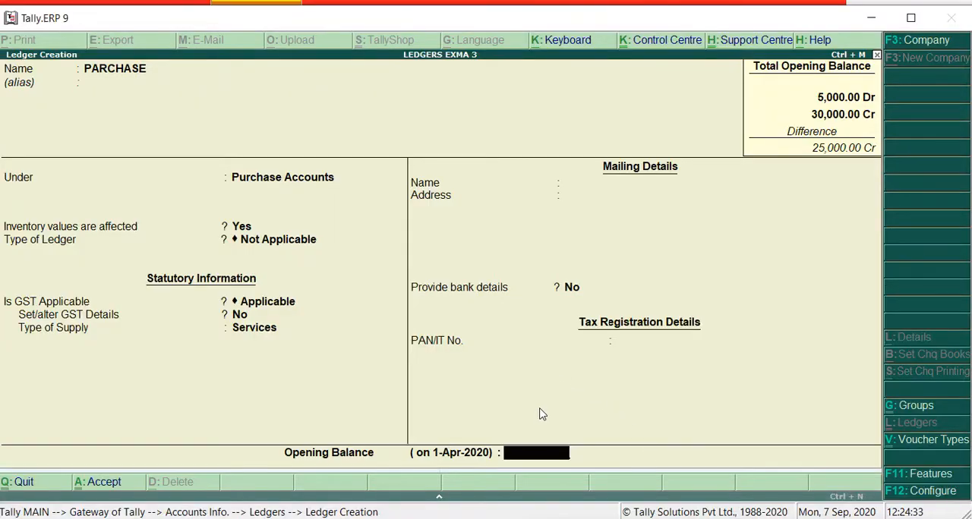
type("40000")
key("Return")
key("Return")
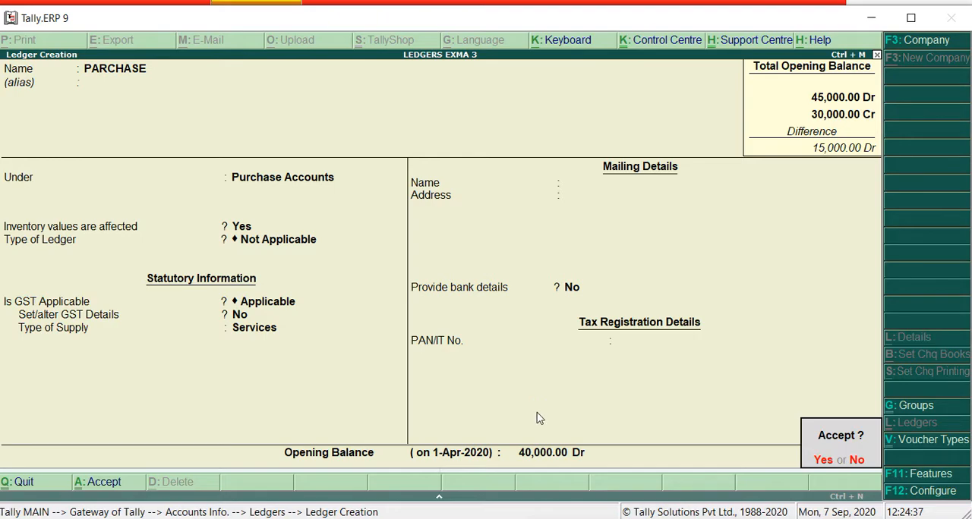
key("Return")
Switch to Word, highlight the Carriage inward entry with its debit amount in the trial balance, and return to Tally.ERP 9
key("alt+Tab")
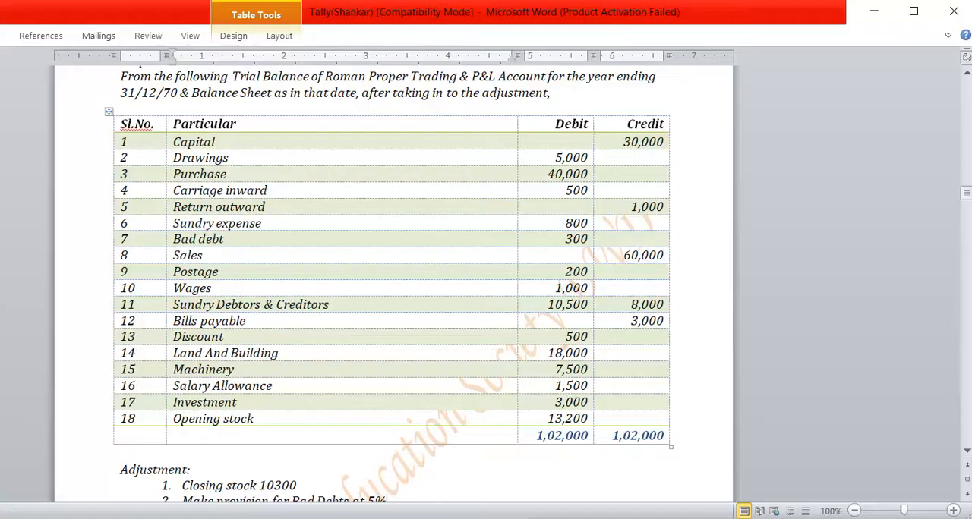
left_click_drag(169, 191, 589, 193)
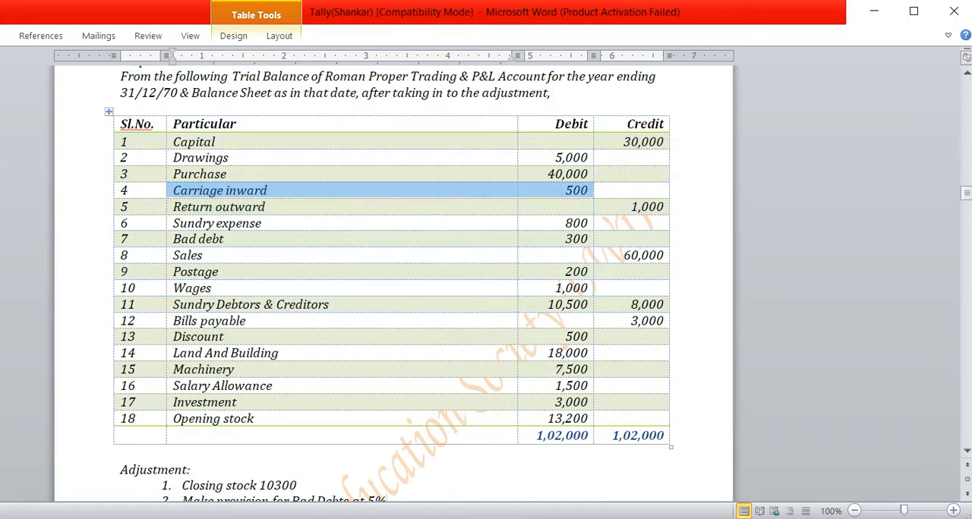
key("alt+Tab")
Name the next ledger Carriage Inword, leave its alias empty and open the group selection
type("C")
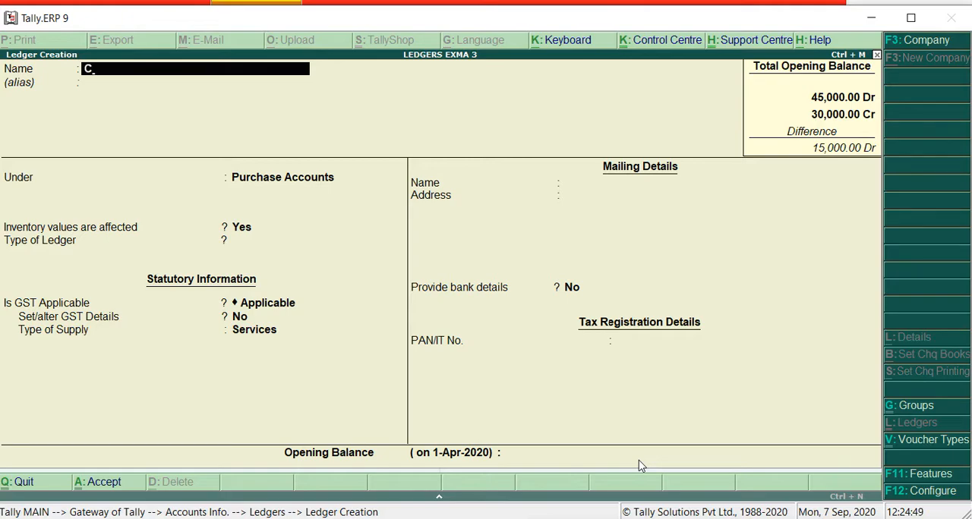
key("F9")
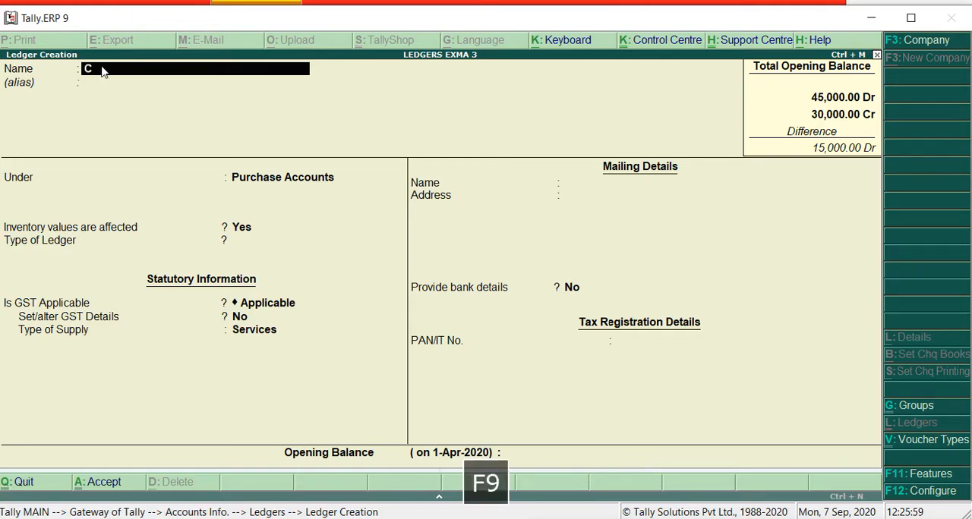
type("arr")
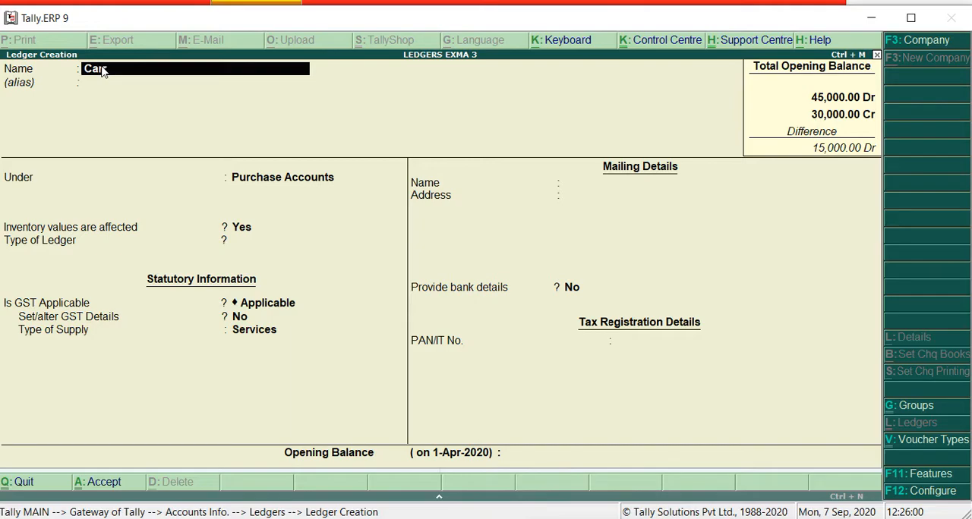
type("iage Inword")
key("Return")
key("Return")
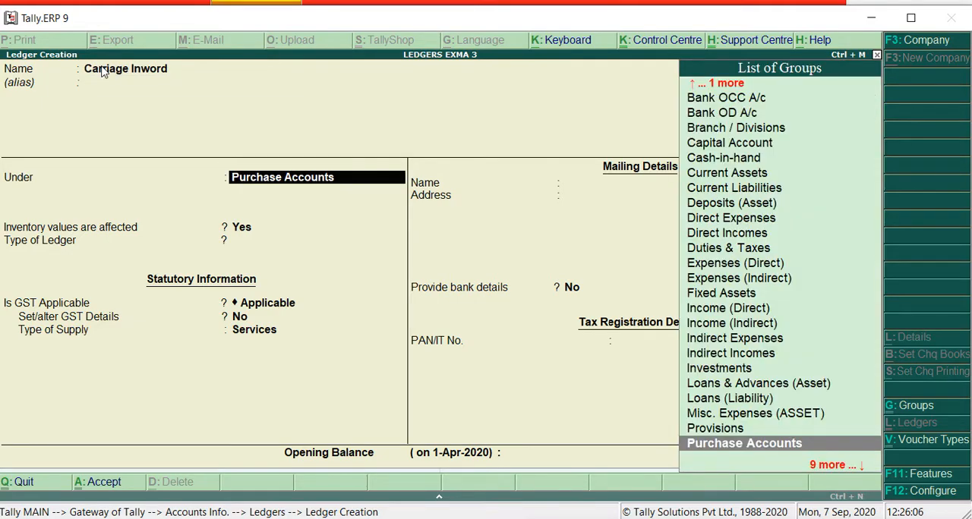
Place the Carriage Inword ledger under the Sales Accounts group
type("S")
key("Down")
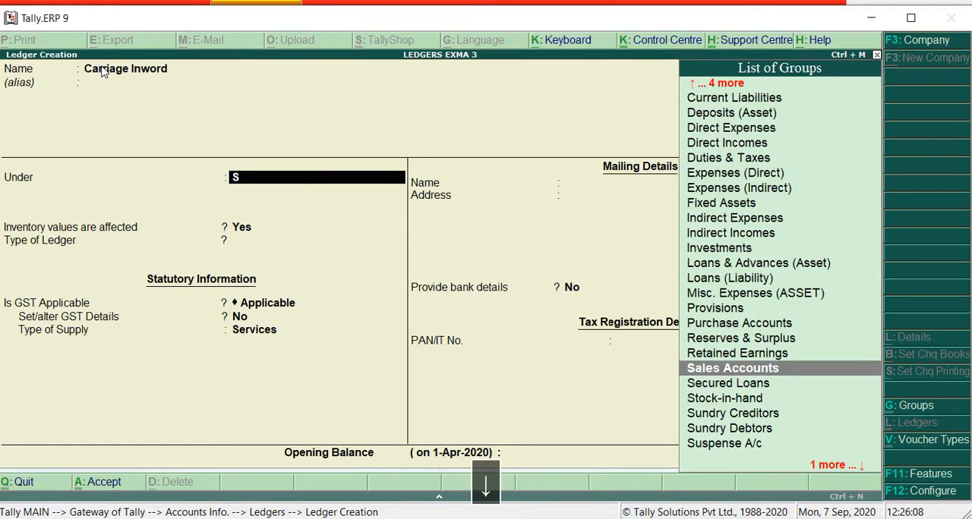
key("Return")
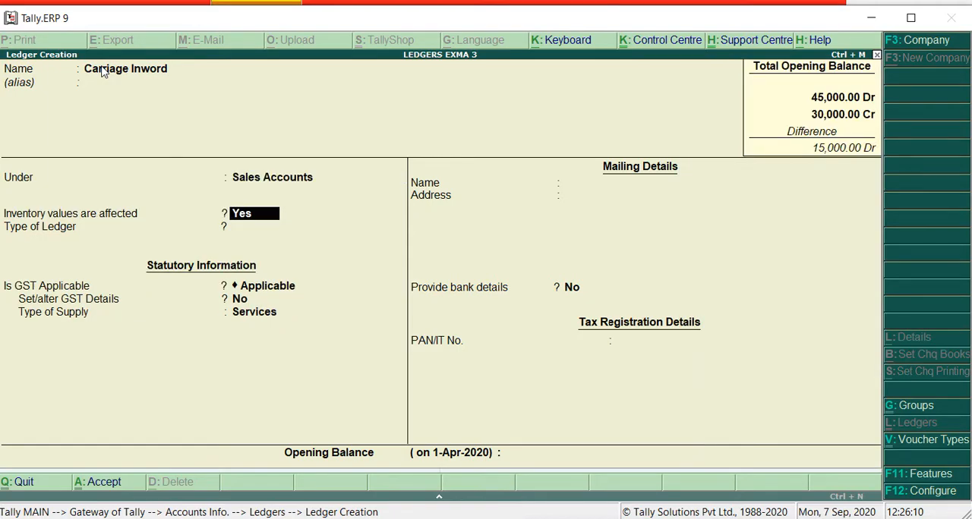
Keep inventory values affected at Yes, ledger type Not Applicable and bank details No for the Carriage Inword ledger
key("Return")
key("Return")
key("Return")
key("Return")
key("Return")
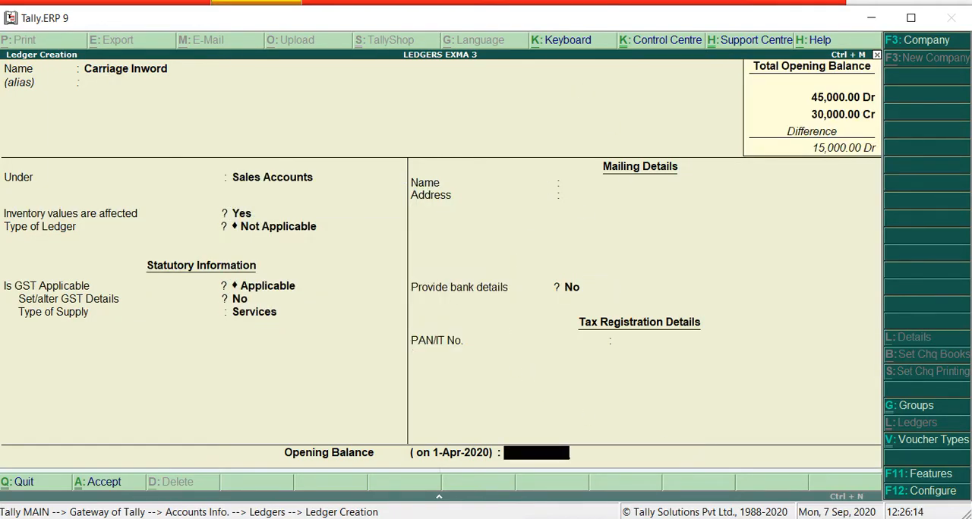
Check the Carriage inward amount in Word, set the ledger's opening balance to 500 Dr in Tally.ERP 9 and save the ledger
key("alt+Tab")
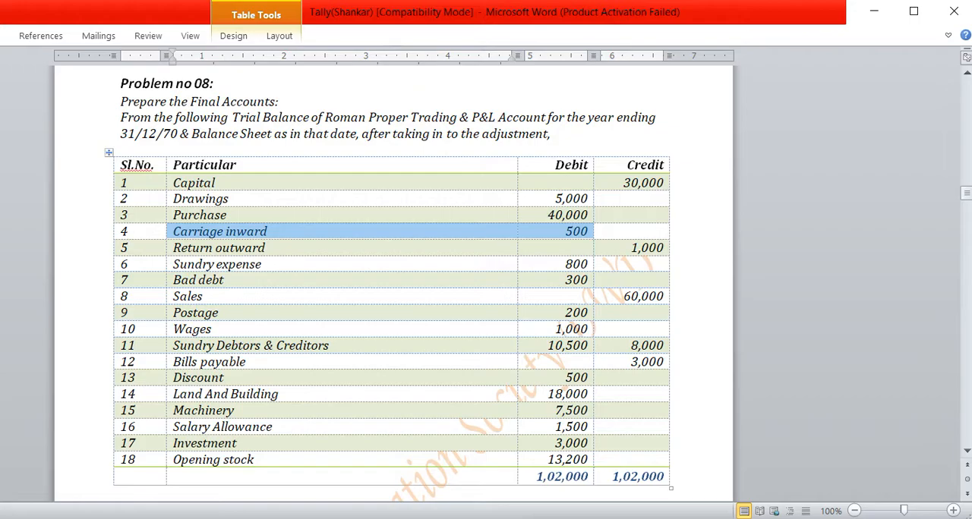
key("alt+Tab")
type("500")
key("Return")
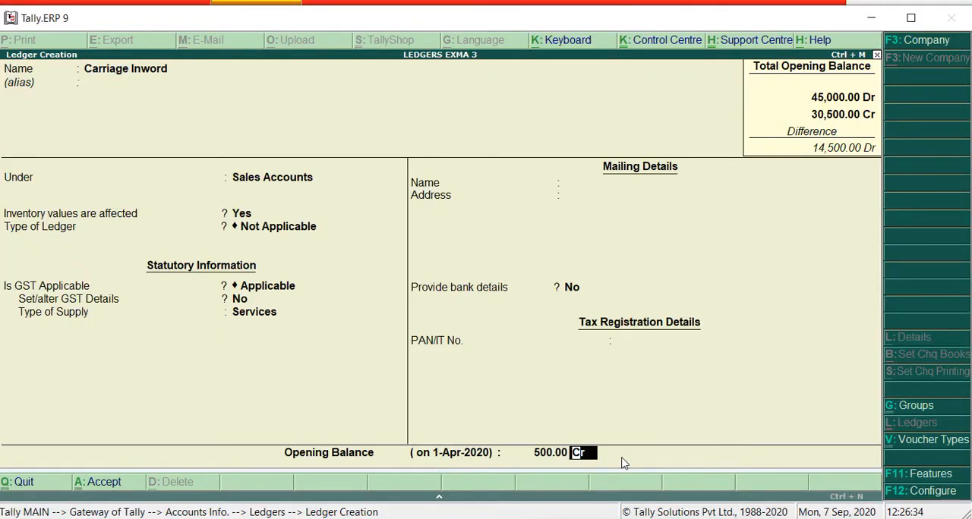
type("dr")
key("Return")
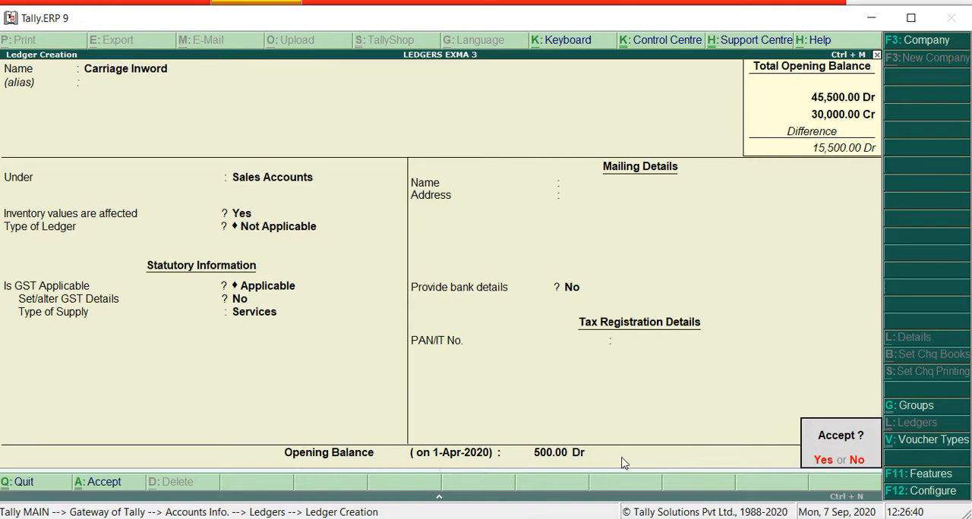
key("Return")
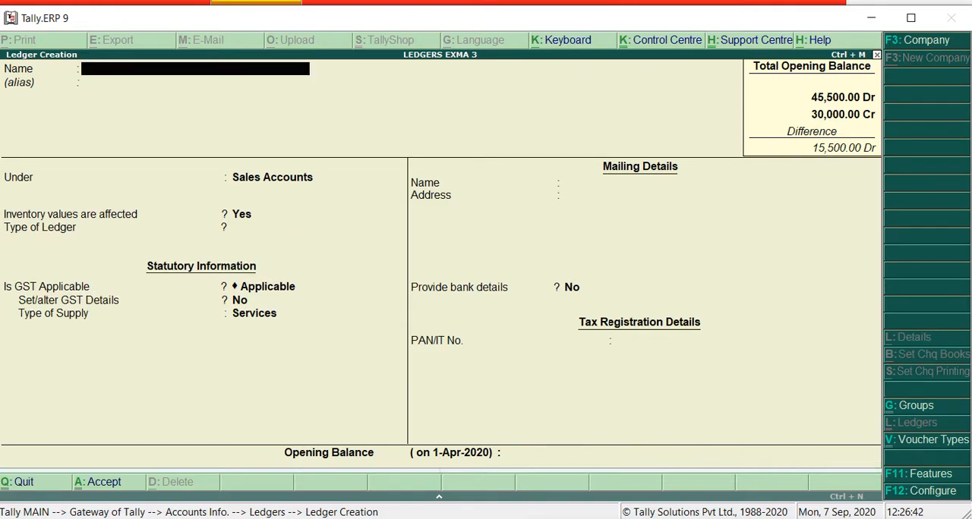
Recheck the trial balance in Word, return to Tally.ERP 9 and browse the existing ledgers to open Carriage Inword for alteration
key("alt+Tab")
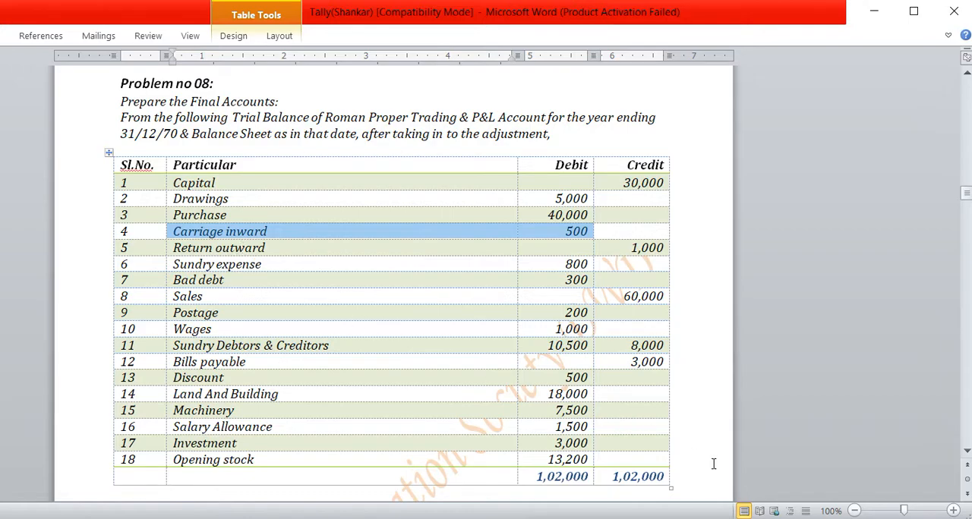
key("F9")
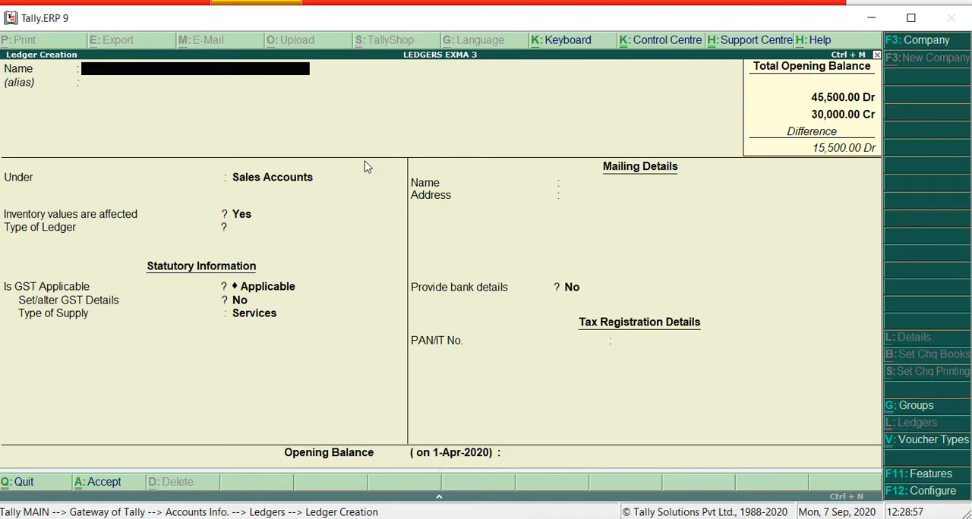
key("Page_Down")
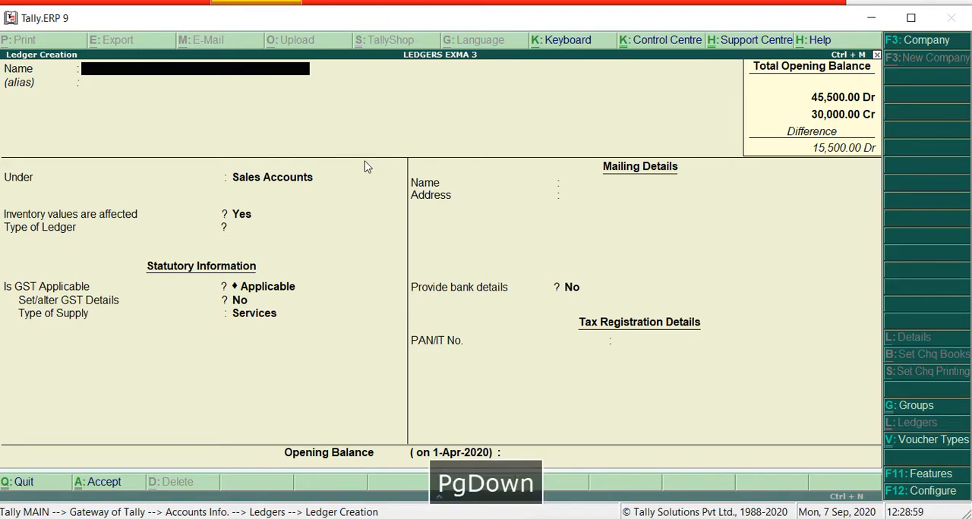
key("Page_Up")
key("Page_Up")
key("Page_Up")
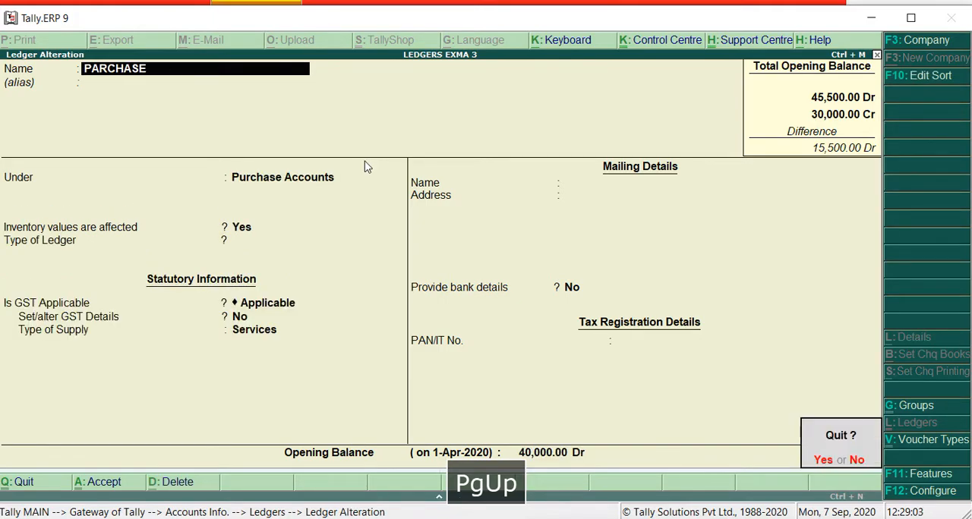
key("Page_Down")
key("Page_Up")
key("Escape")
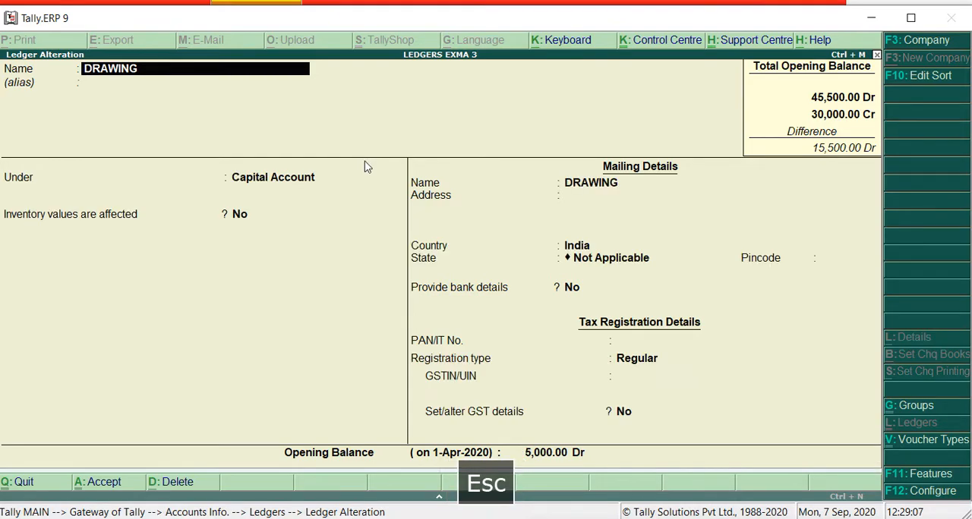
key("Page_Up")
key("Page_Up")
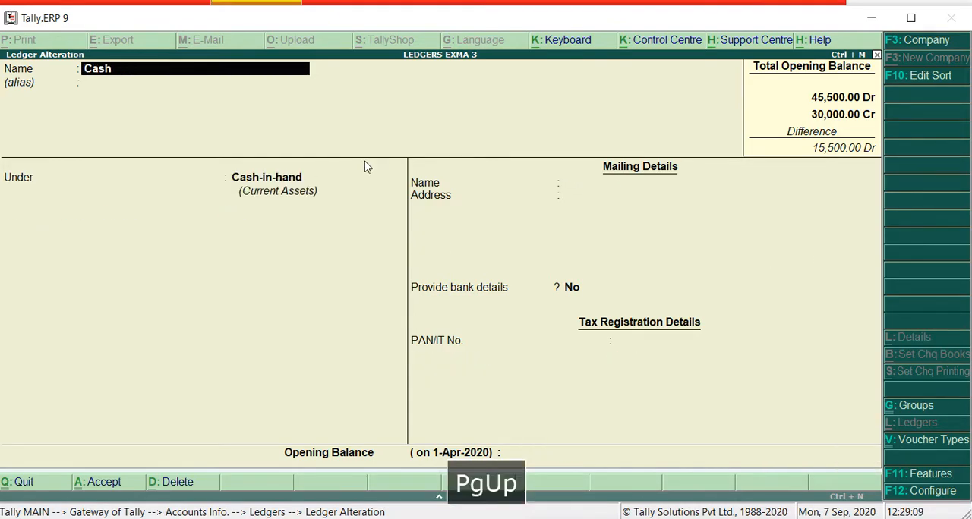
key("Page_Up")
key("Page_Down")
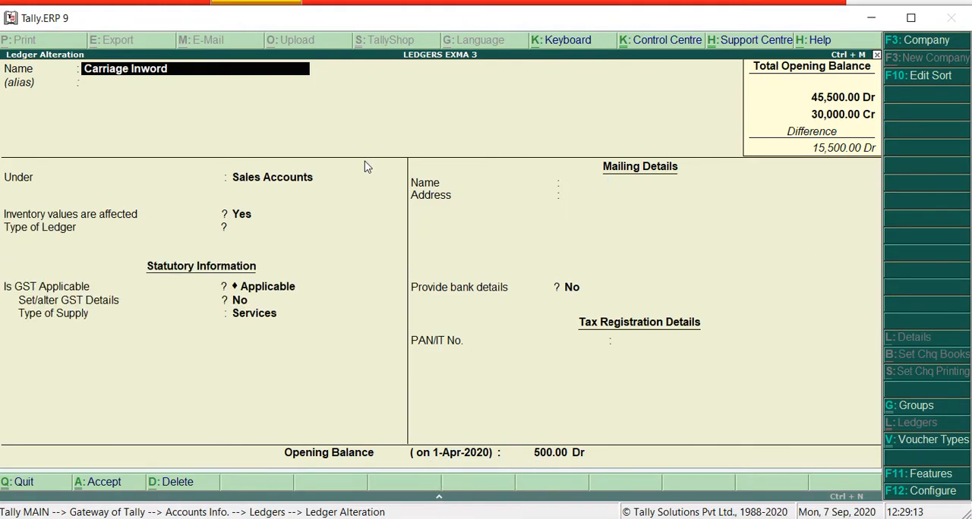
Change the Carriage Inword ledger's group to Direct Expenses, keeping its name and empty alias
key("Return")
key("Return")
type("D")
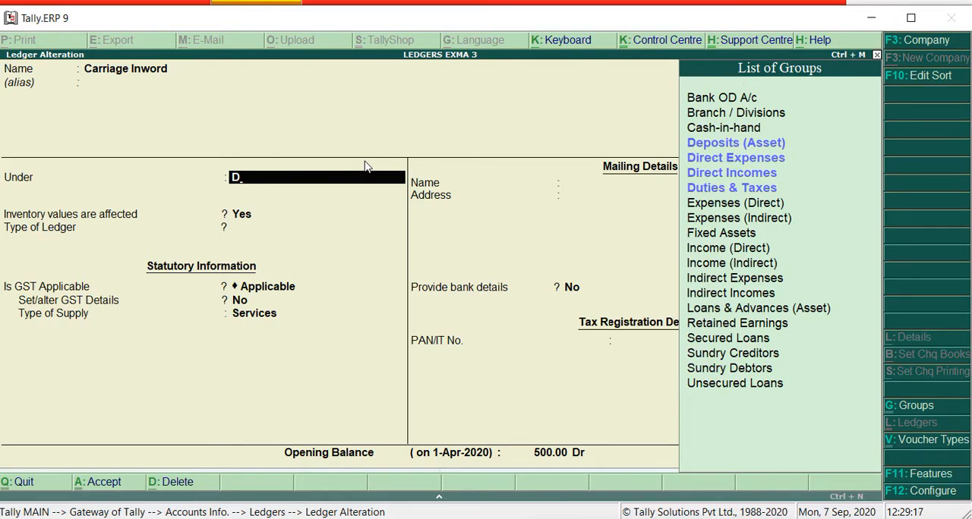
key("Down")
key("Down")
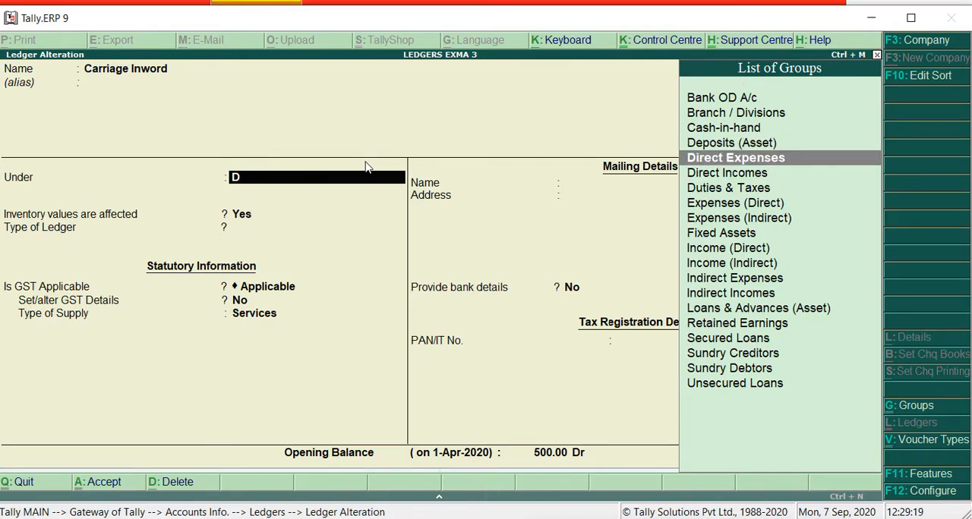
key("Return")
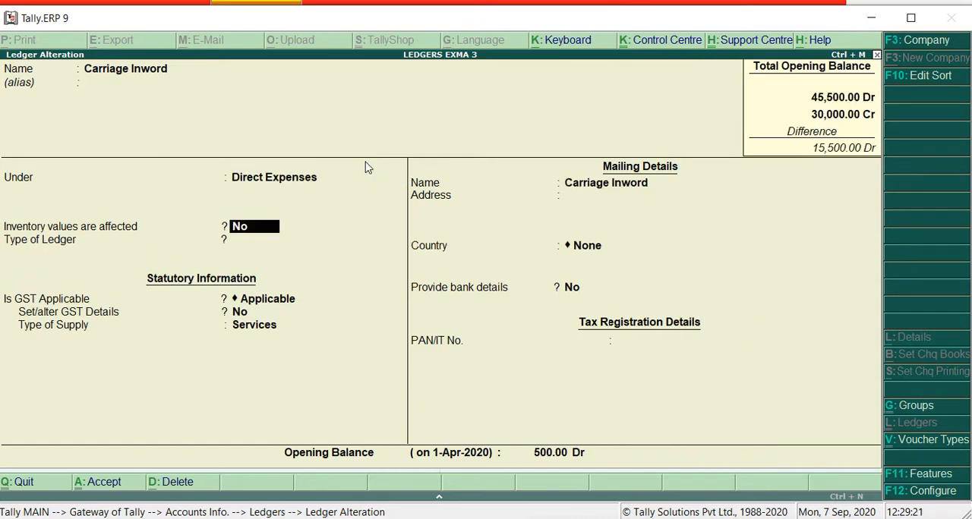
Keep inventory values affected at No, ledger type Not Applicable and the debit opening balance, and save the altered Carriage Inword ledger
key("Return")
key("Return")
key("Return")
key("Return")
key("Return")
key("Return")
key("Return")
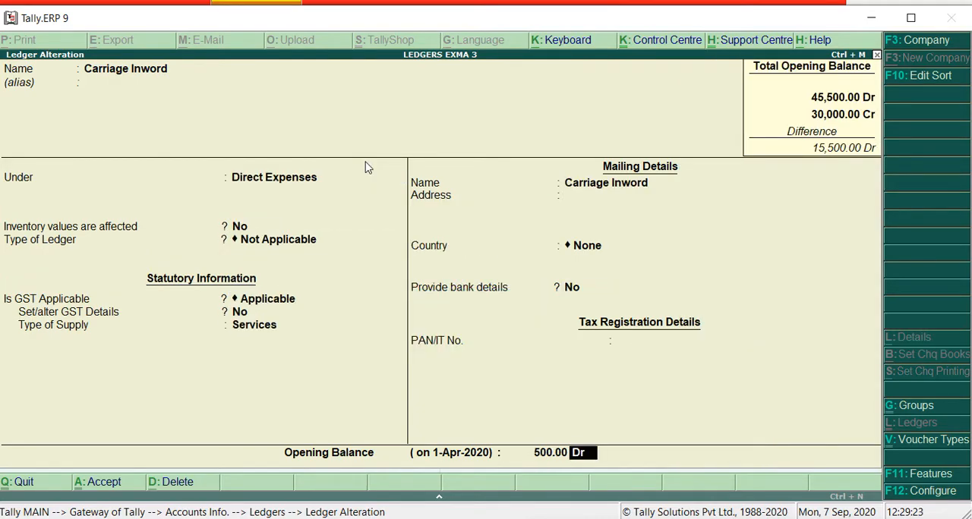
key("Return")
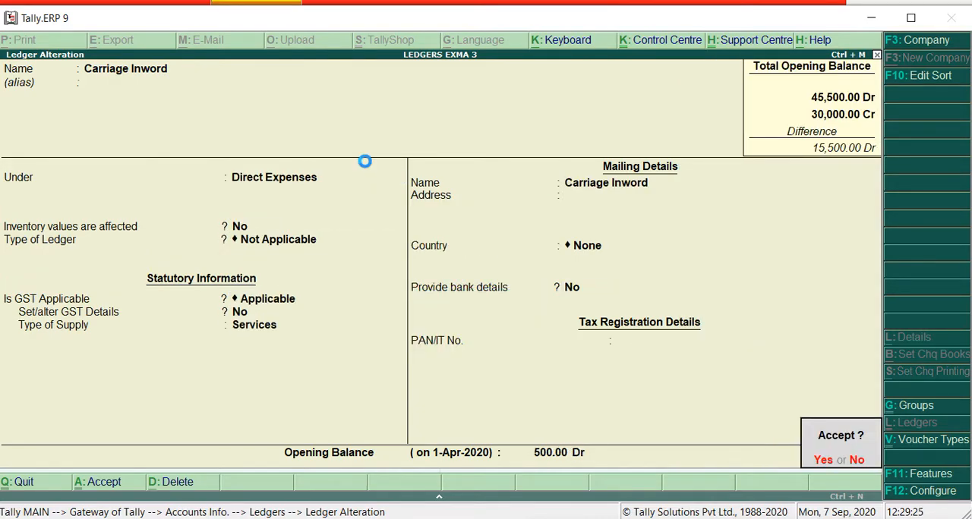
key("Return")
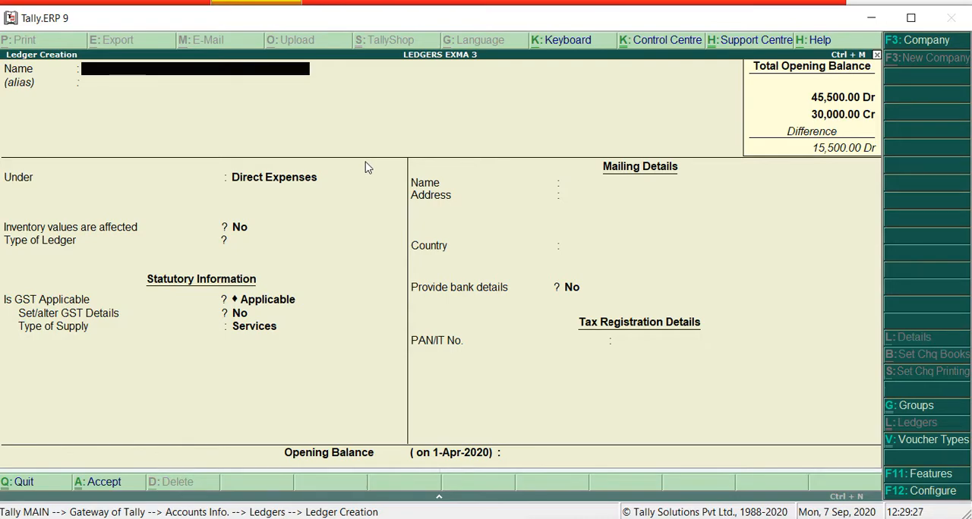
Switch to Word, highlight the Return outward entry with its credit amount in the trial balance, and return to Tally.ERP 9
left_click(646, 518)
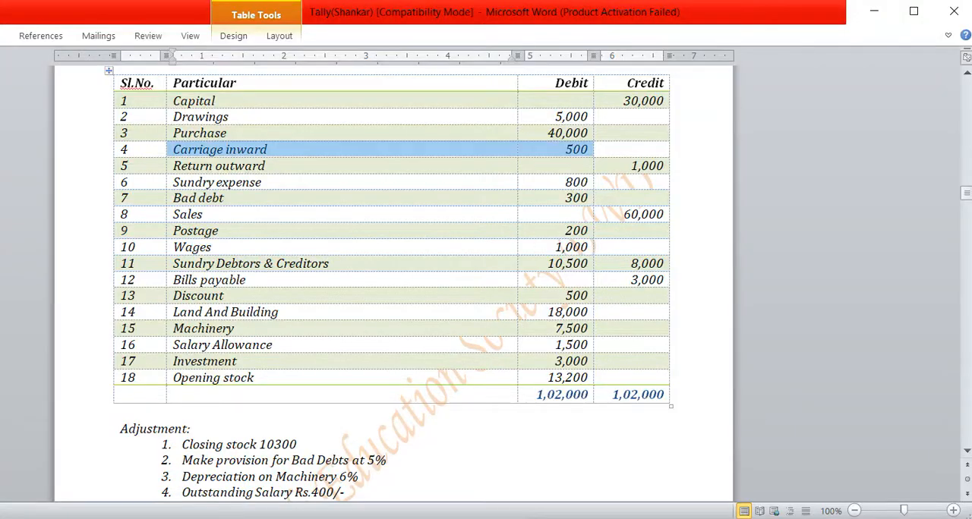
left_click_drag(174, 165, 668, 175)
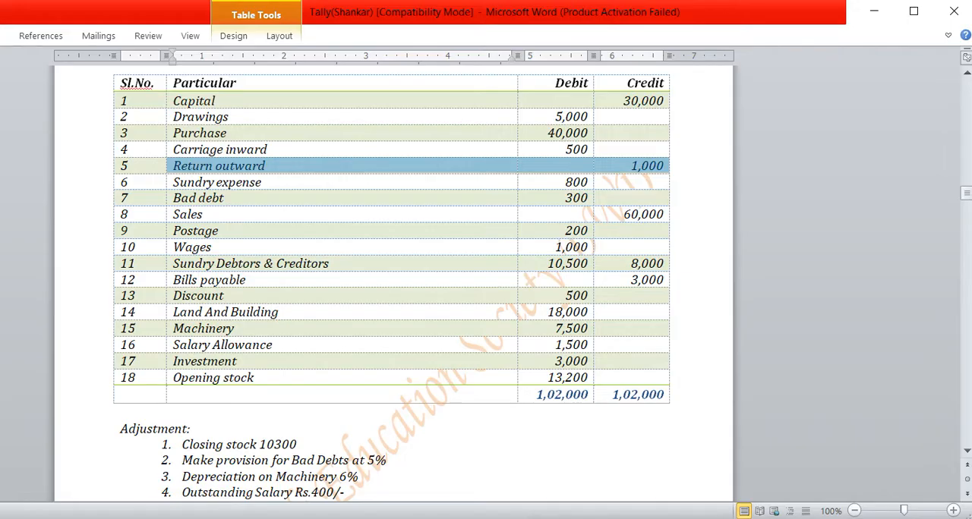
key("alt+Tab")
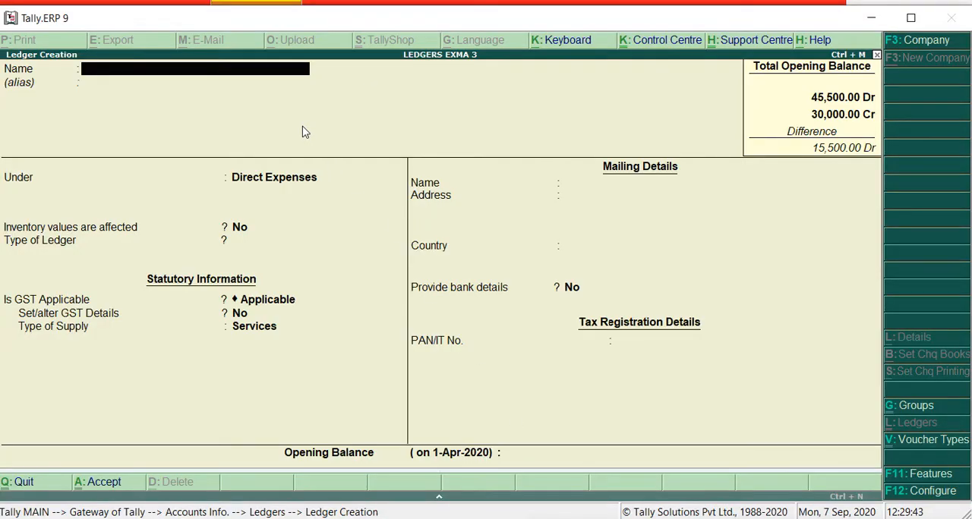
Name the new ledger Retrun Outword, leave its alias empty and place it under the Purchase Accounts group
type("Retrun ")
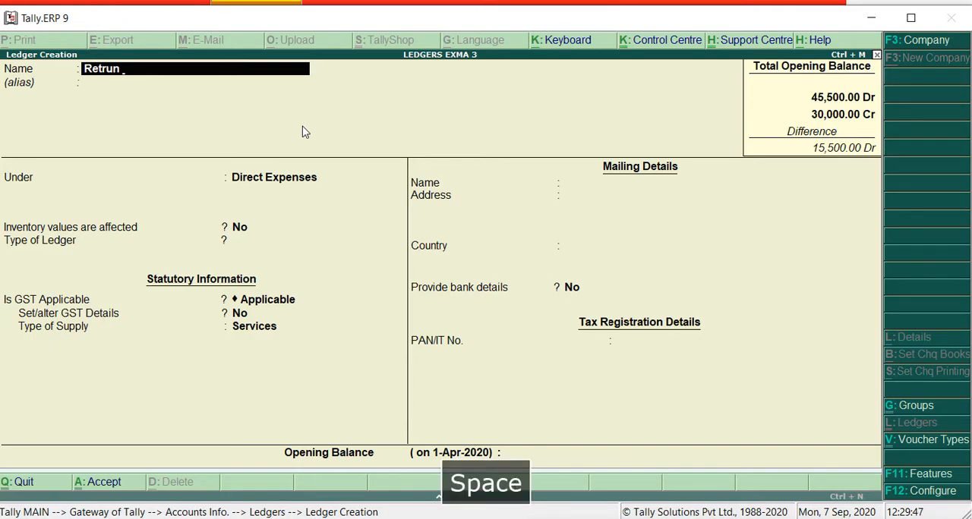
type("Outword")
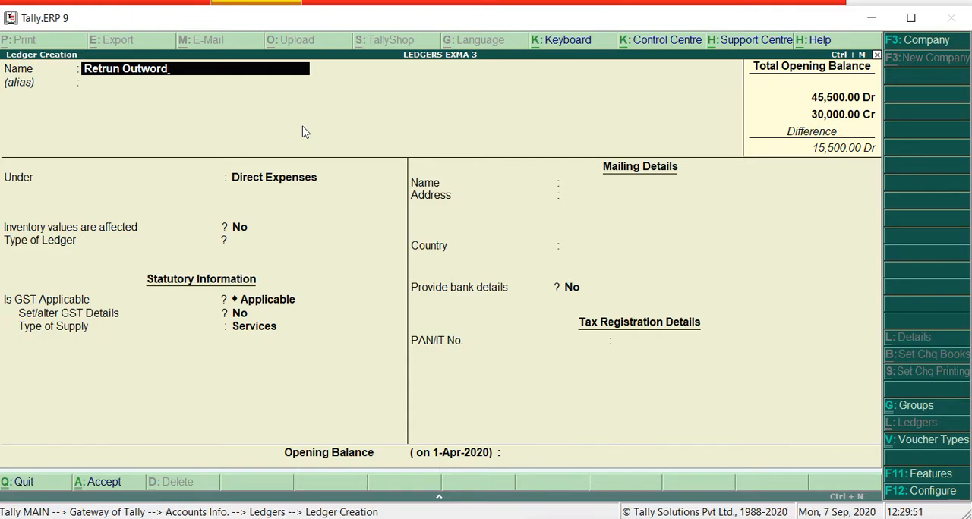
key("Return")
key("Return")
type("P")
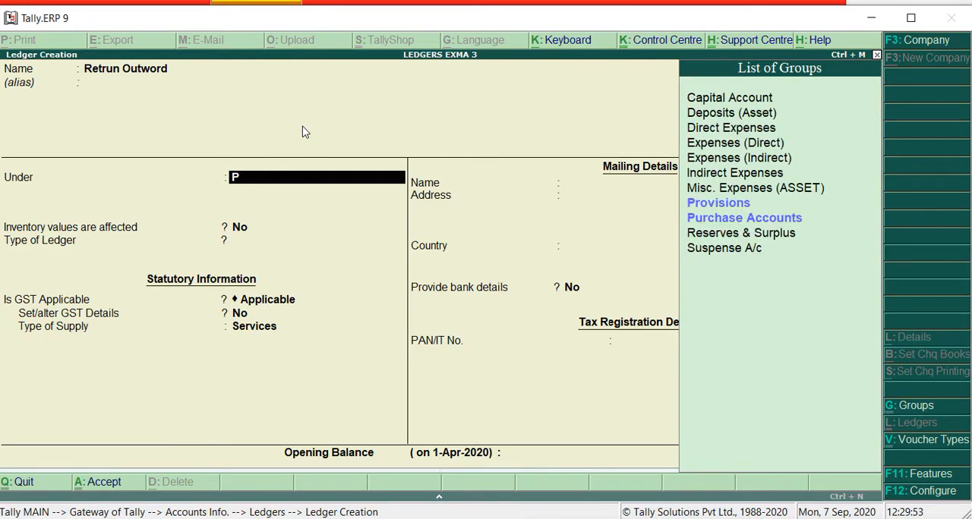
key("Down")
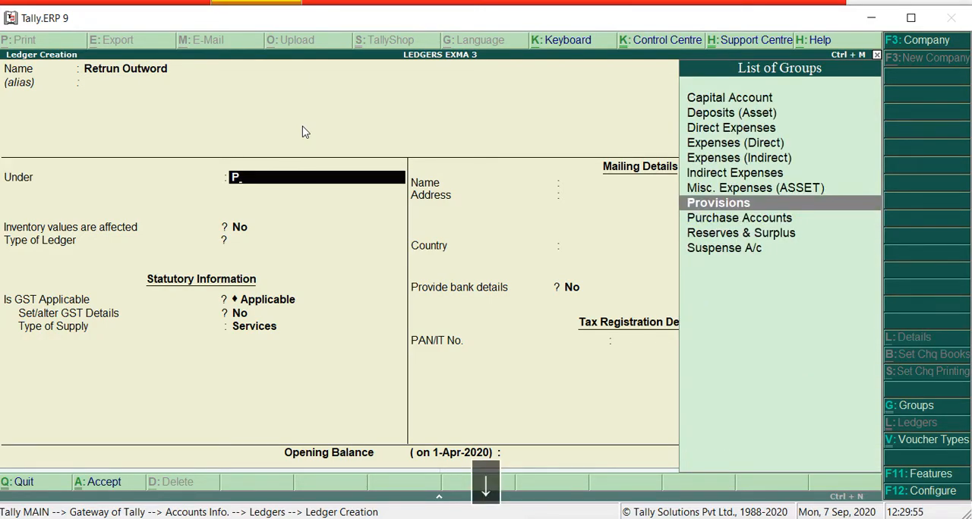
key("Down")
key("Return")
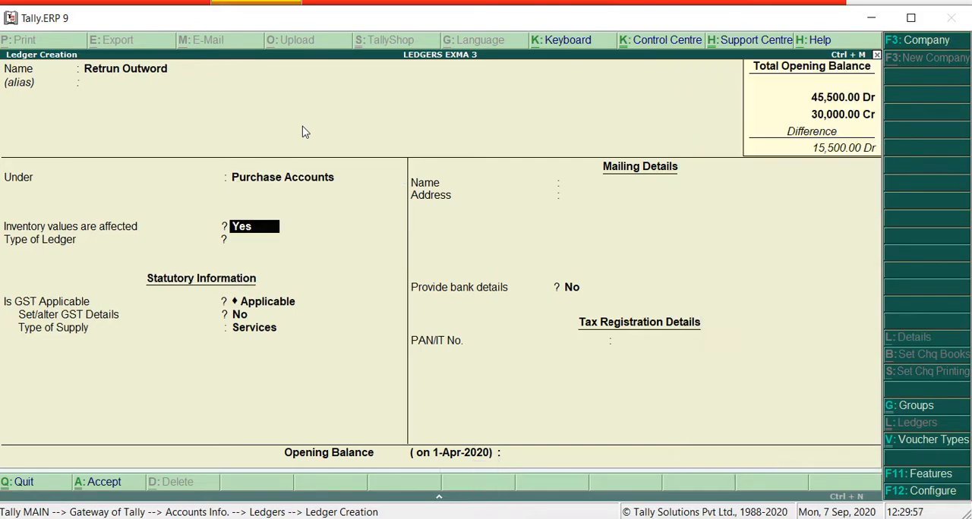
Keep inventory values affected at Yes and ledger type Not Applicable, enter a 1,000 credit opening balance from Word's trial balance, and save Retrun Outword
key("Return")
key("Return")
key("Return")
key("Return")
key("Return")
key("Return")
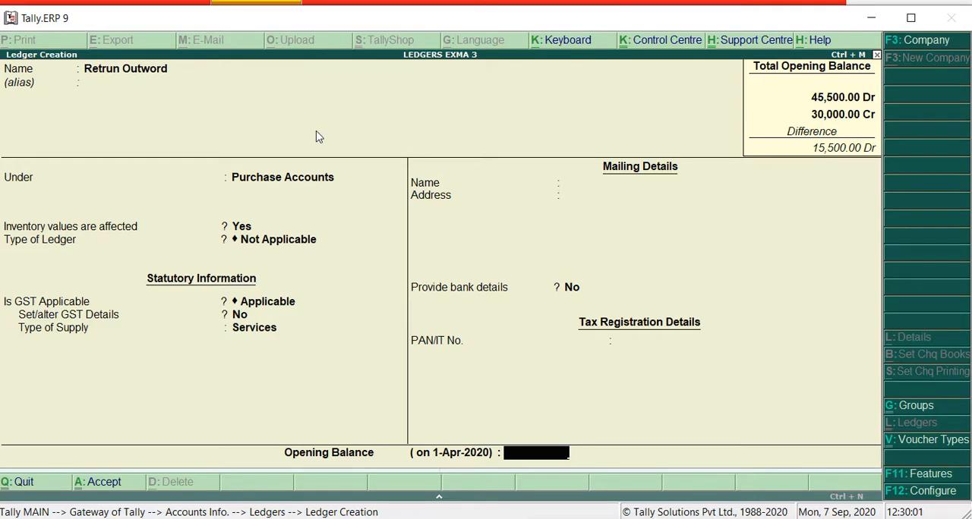
key("alt+Tab")
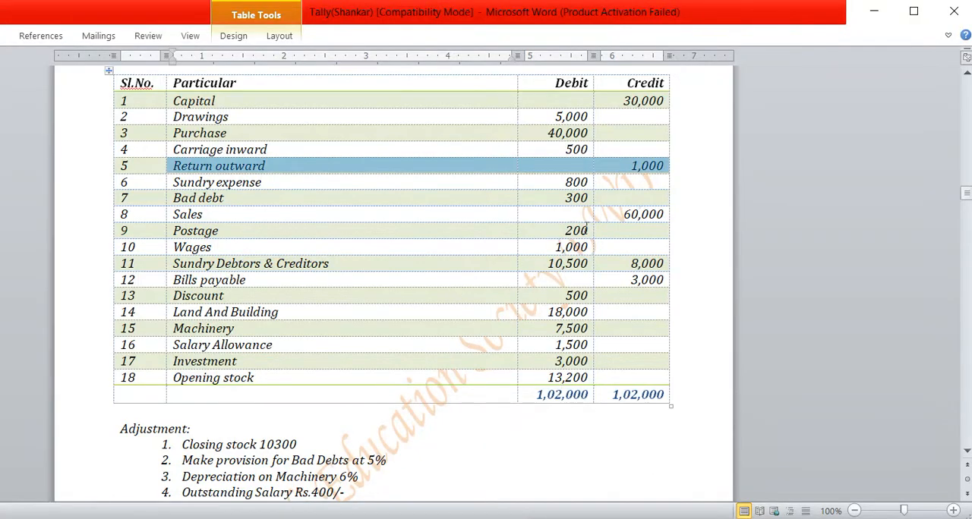
key("alt+Tab")
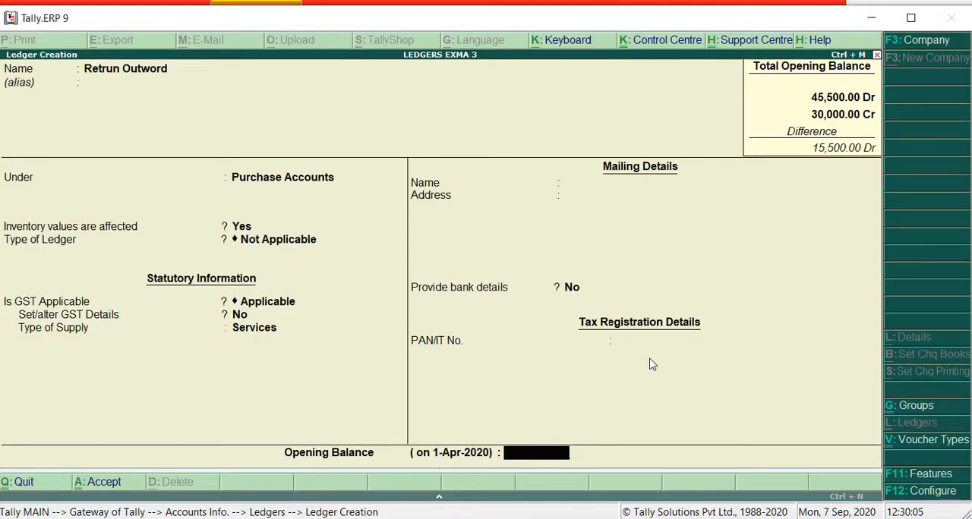
type("1000")
key("Return")
key("Return")
key("Return")
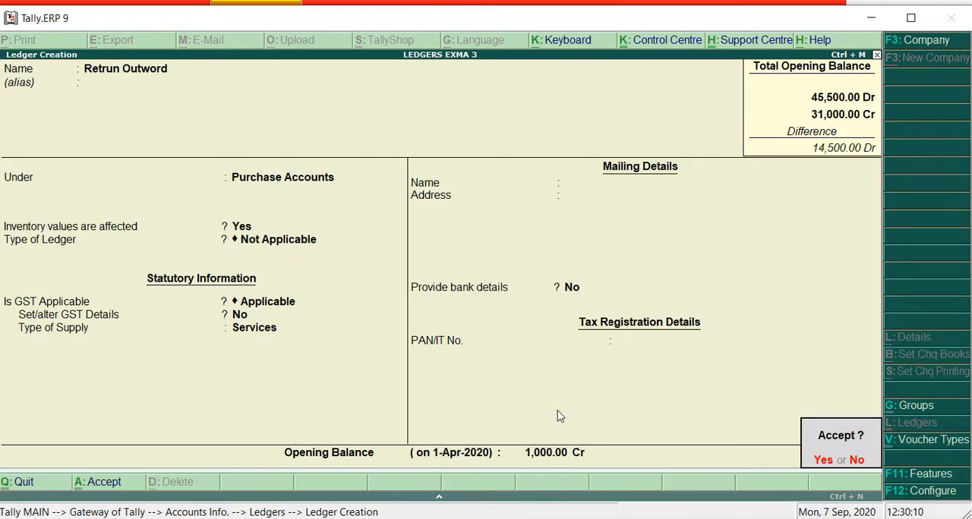
key("Return")
Check the Sundry expense entry in Word's trial balance, return to Tally.ERP 9 and name the new ledger Sundry Exap
key("alt+Tab")
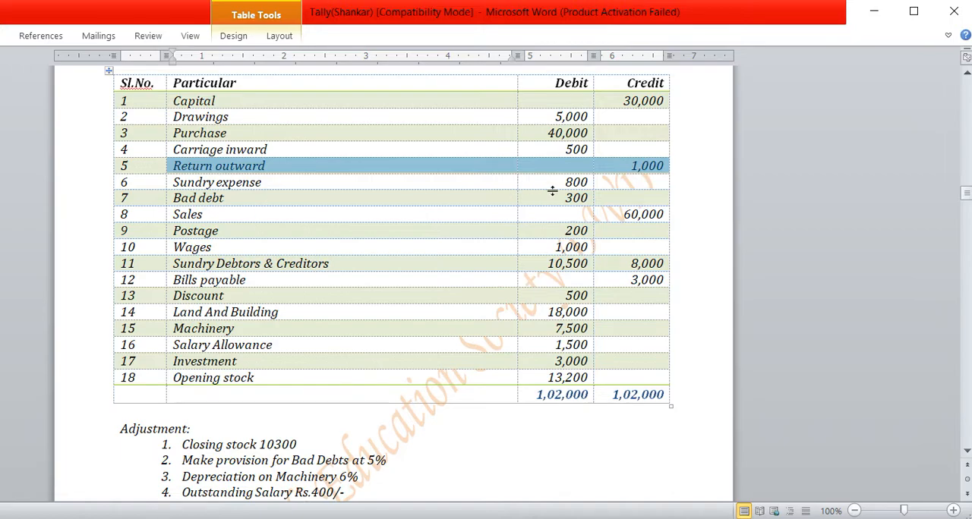
left_click(175, 199)
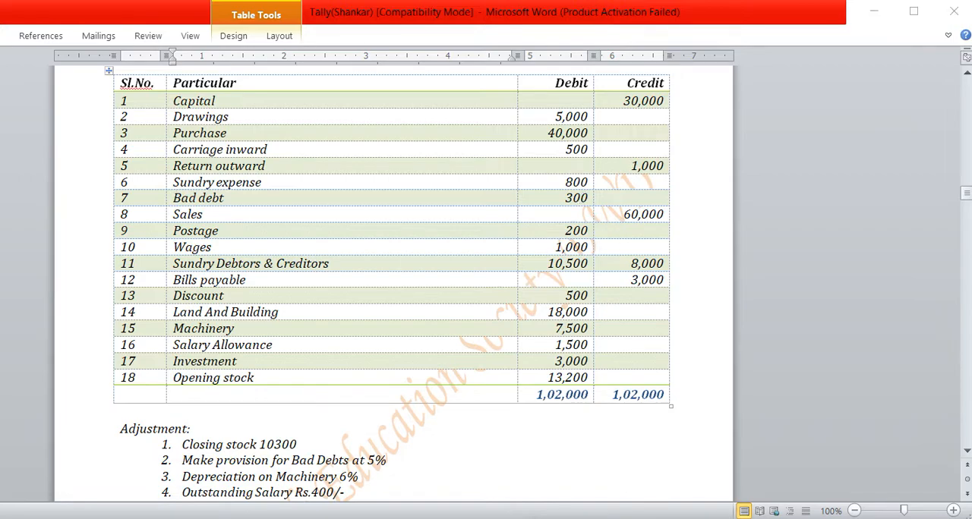
key("alt+Tab")
type("Su")
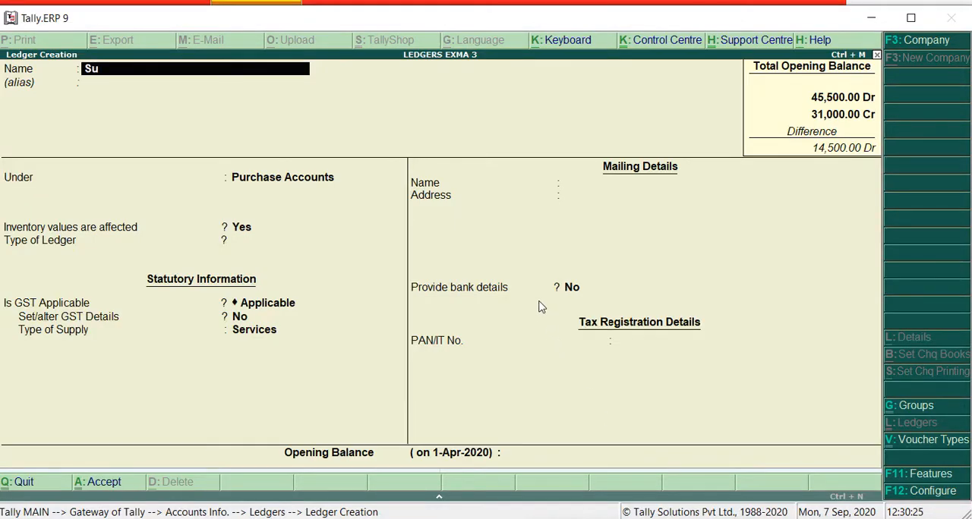
type("ndry")
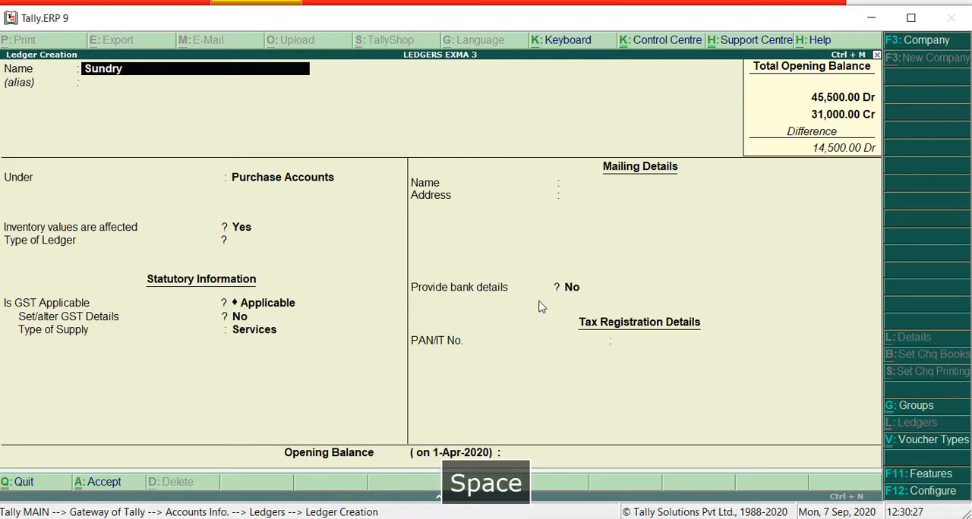
type(" Exap")
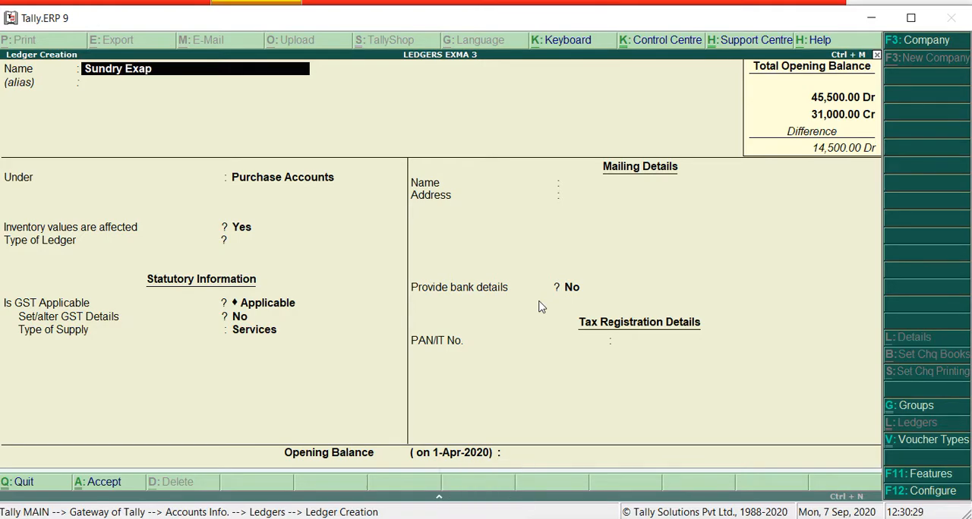
Leave the Sundry Exap ledger's alias empty and place it under the Indirect Expenses group
key("Return")
key("Return")
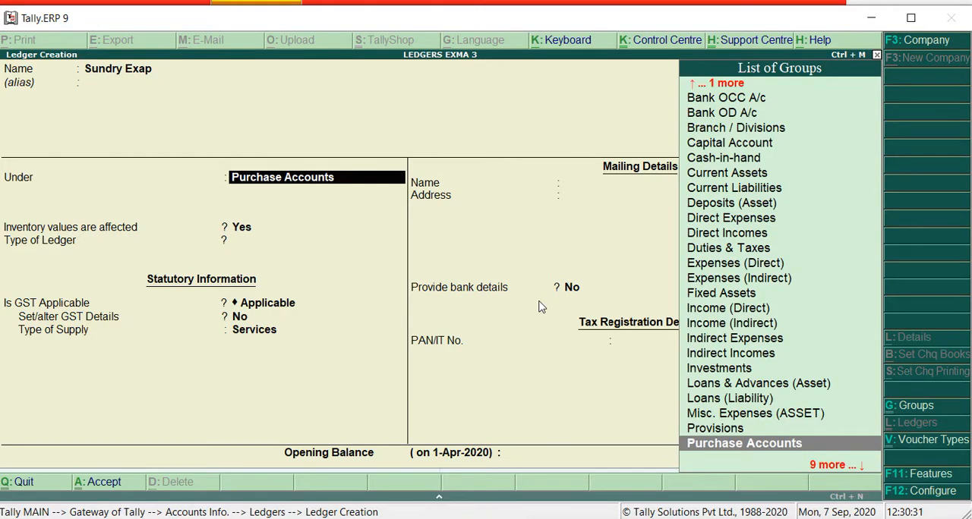
type("i")
key("Down")
key("Down")
key("Down")
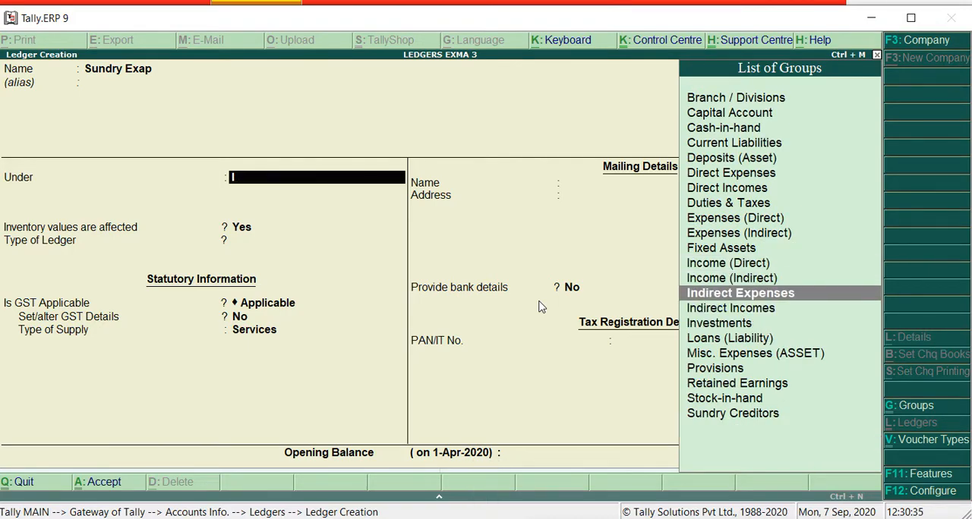
key("Return")
key("Return")
Keep inventory values affected at No and ledger type Not Applicable, enter an 800 debit opening balance, and save the Sundry Exap ledger
key("Return")
key("Return")
key("Return")
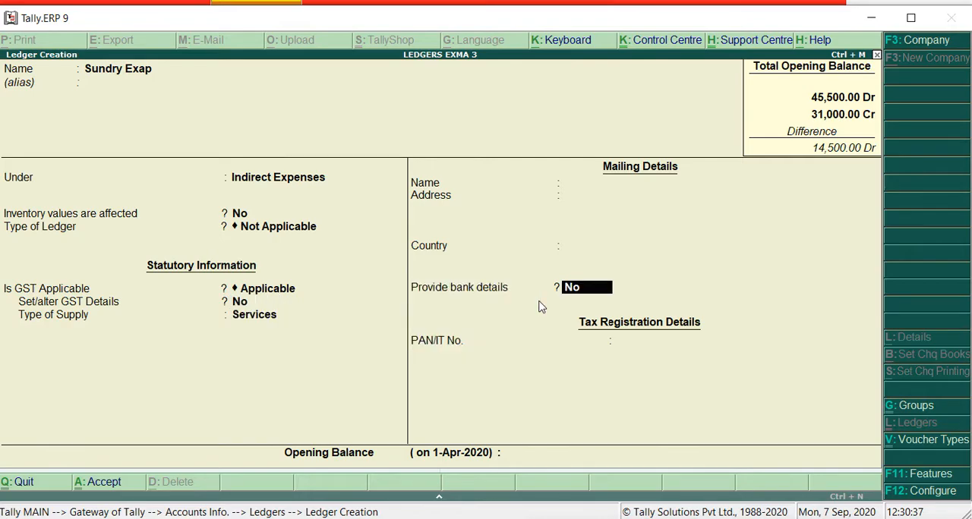
key("Return")
type("800")
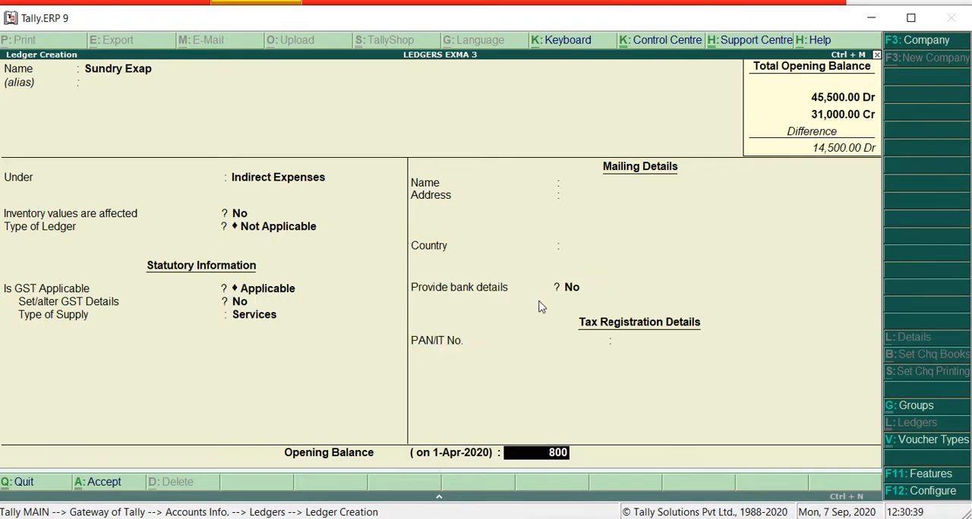
key("Return")
key("Return")
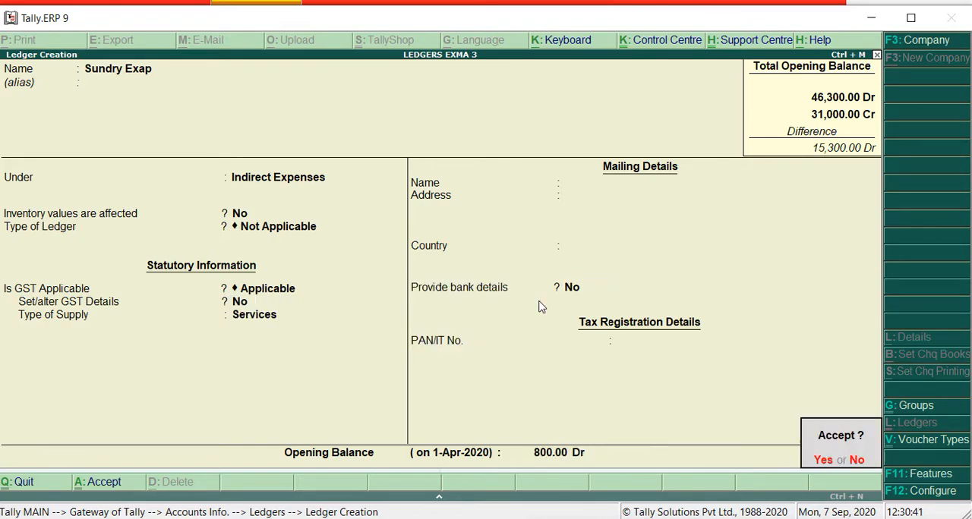
key("Return")
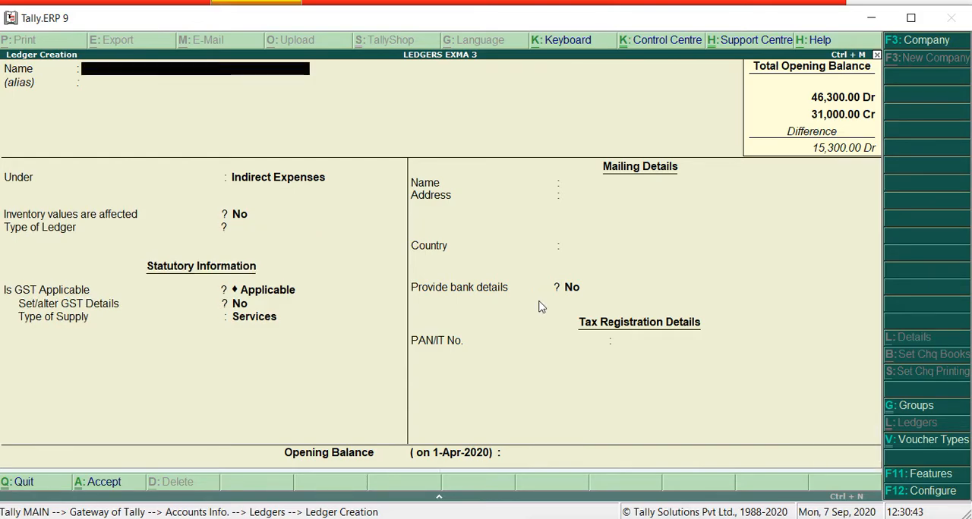
Switch to Word, highlight the Bad debt row in the trial balance, and return to Tally.ERP 9
key("alt+Tab")
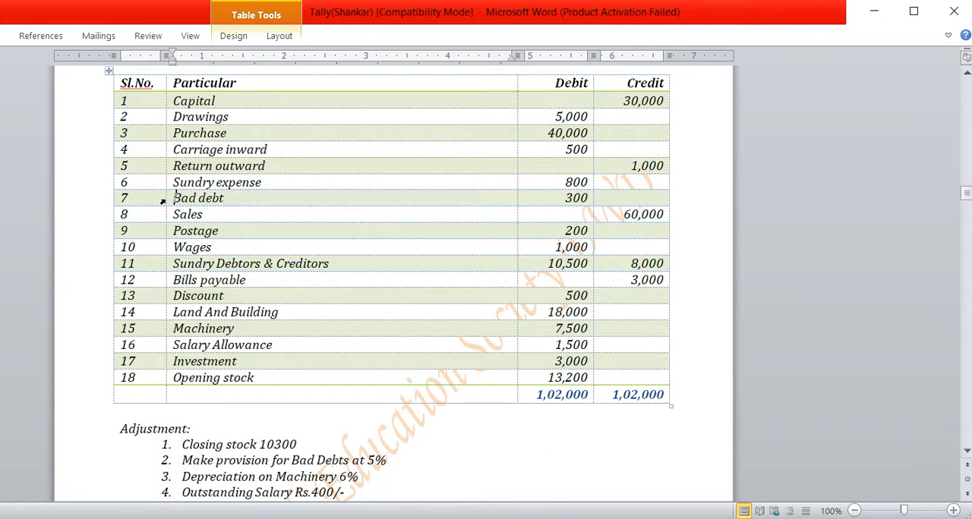
left_click_drag(176, 197, 611, 205)
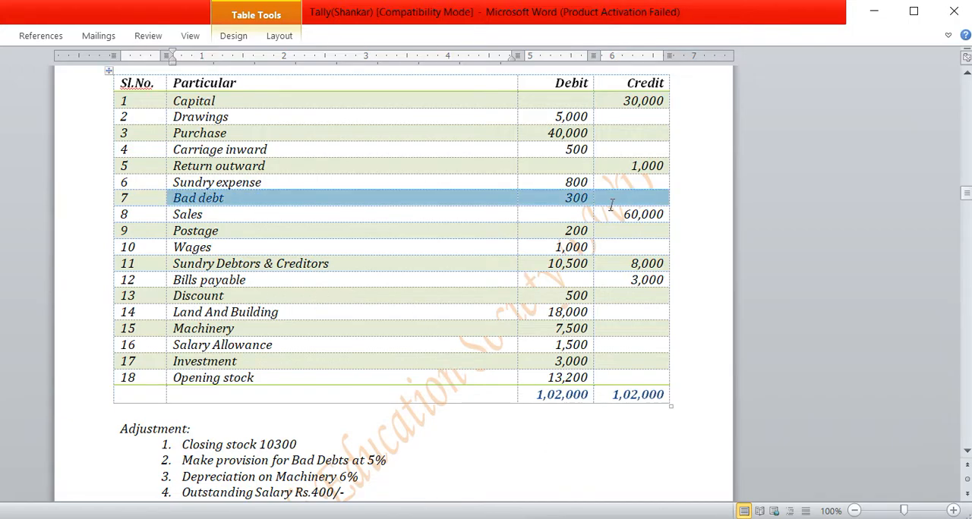
key("alt+Tab")
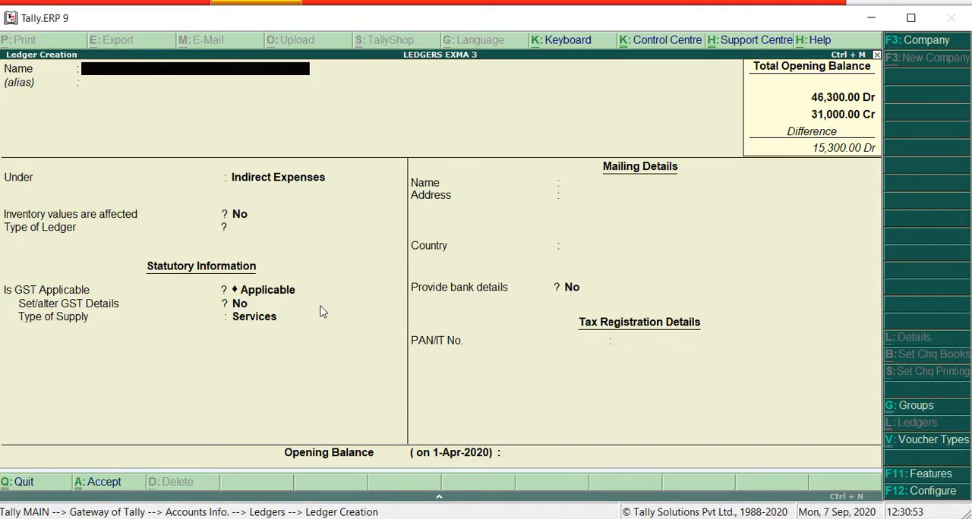
Name the new ledger Bad Debt under Indirect Expenses, with inventory values affected at No and ledger type Not Applicable
type("Bad debt")
key("Return")
key("Return")
key("Return")
key("Return")
key("Return")
key("Return")
key("Return")
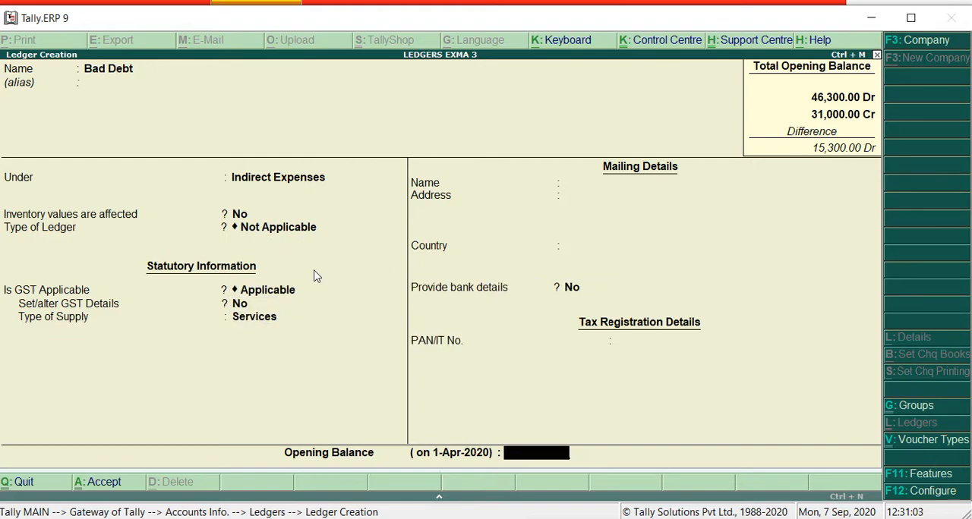
Enter an opening balance of 300 for the Bad Debt ledger and save it
type("300")
key("Return")
key("Return")
key("Return")
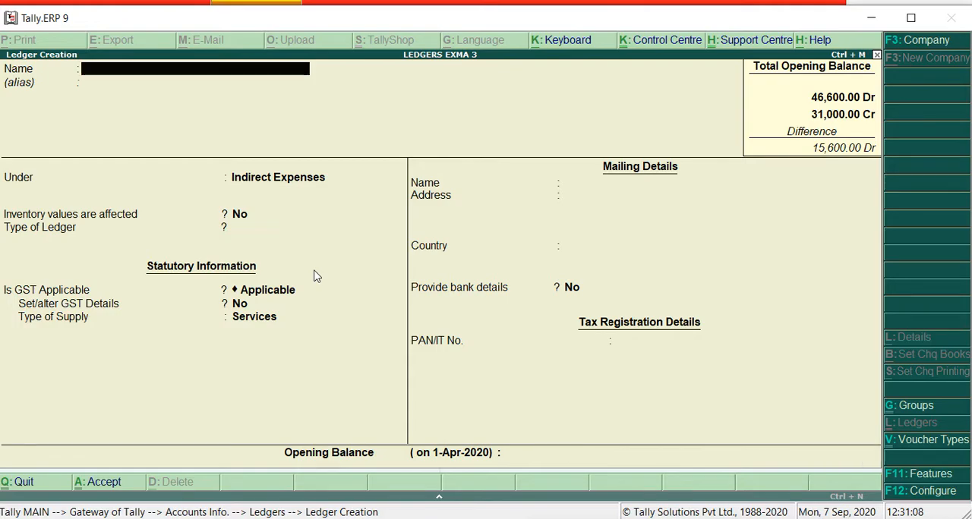
Switch to Word, highlight the Sales and Postage rows in the trial balance, and return to Tally.ERP 9
key("alt+Tab")
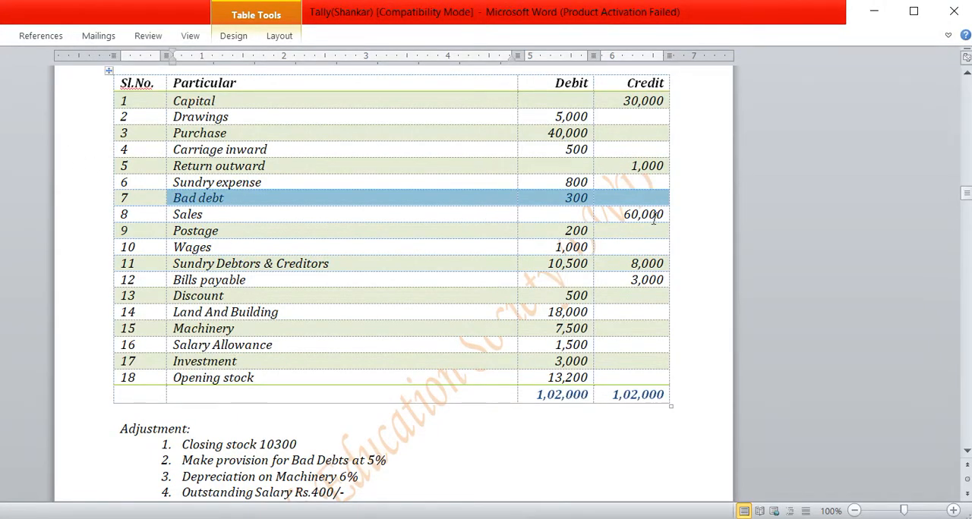
left_click_drag(661, 215, 180, 229)
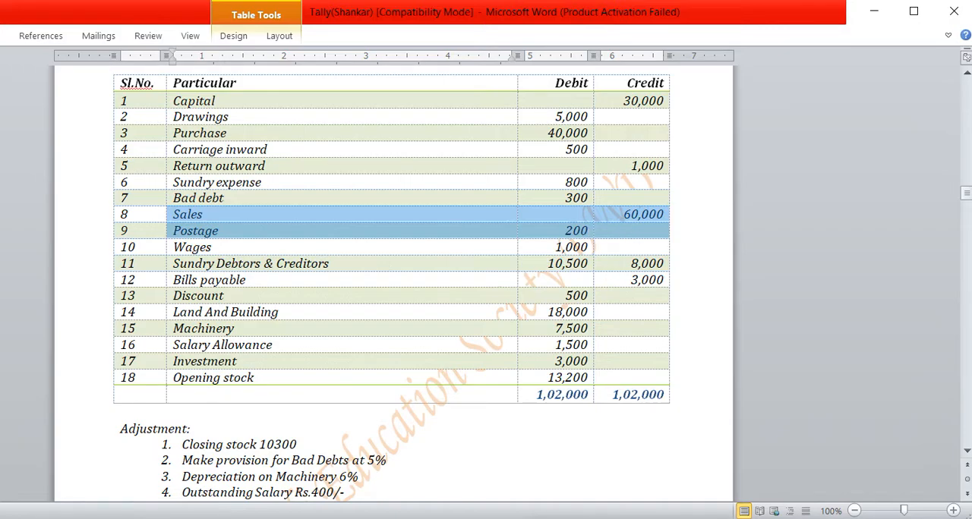
key("alt+Tab")
Name the new ledger Sales, leave its alias empty and place it under the Sales Accounts group
type("Sale")
key("Return")
key("Return")
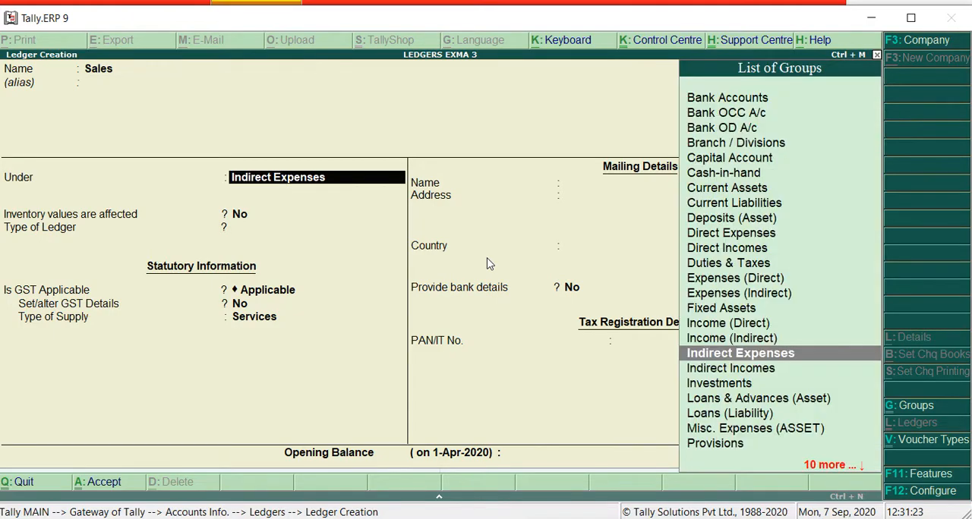
type("S")
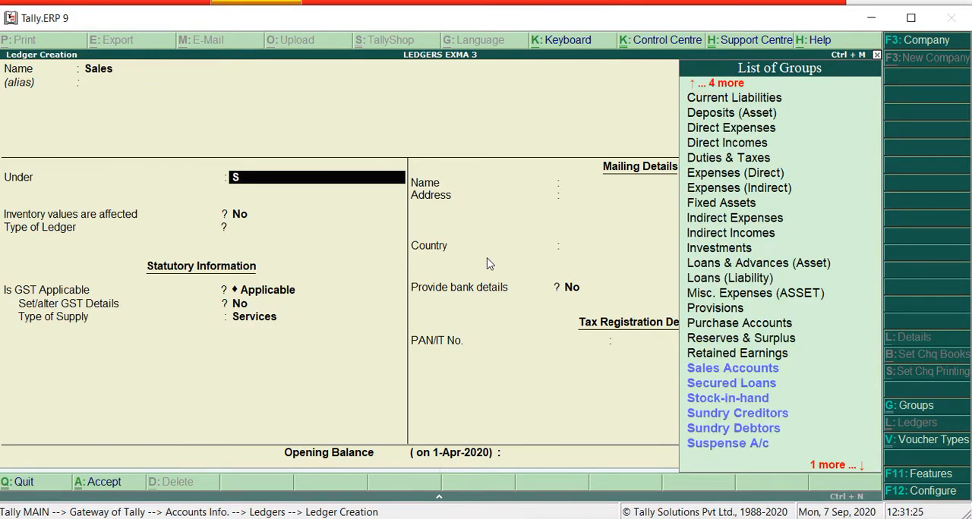
key("Down")
key("Return")
key("Return")
key("Return")
key("Return")
key("Return")
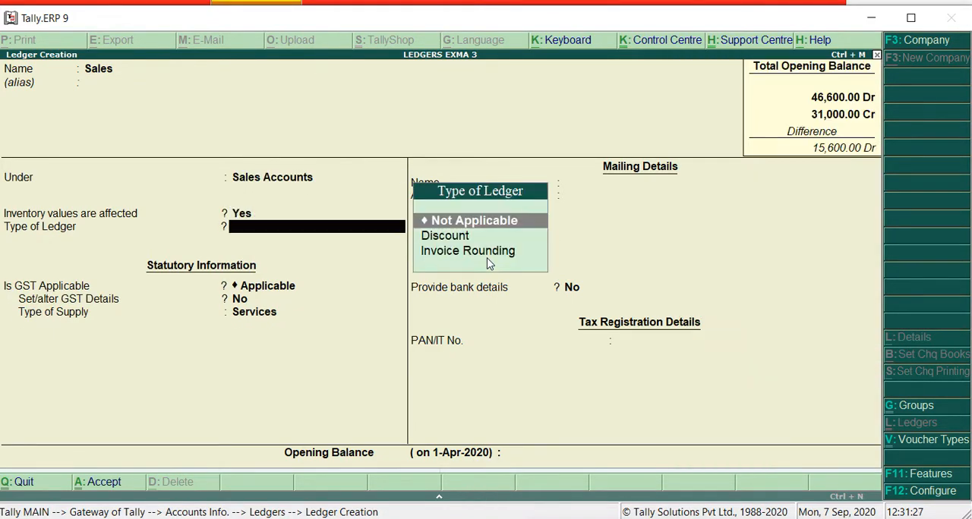
Keep inventory values affected at Yes and ledger type Not Applicable, enter a 60,000 credit opening balance, and save the Sales ledger
key("Return")
key("Return")
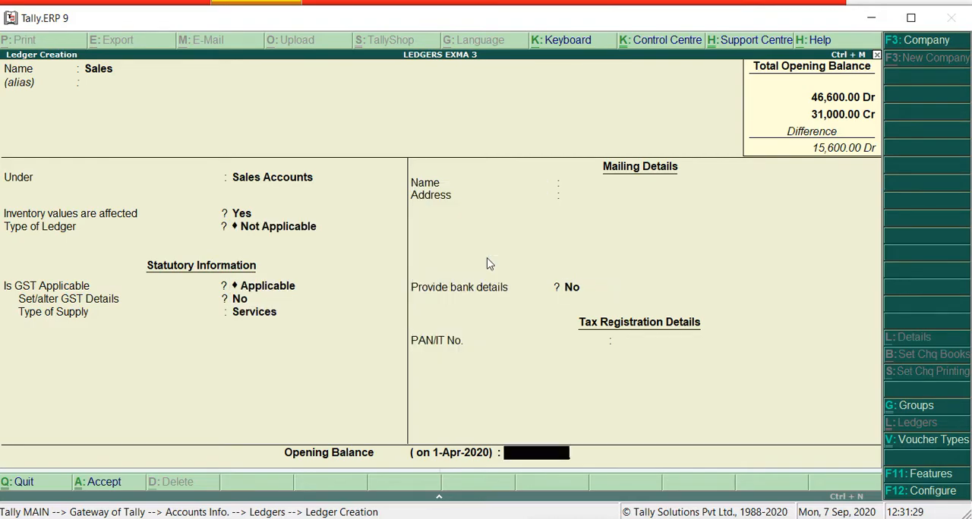
type("60000")
key("Return")
key("Return")
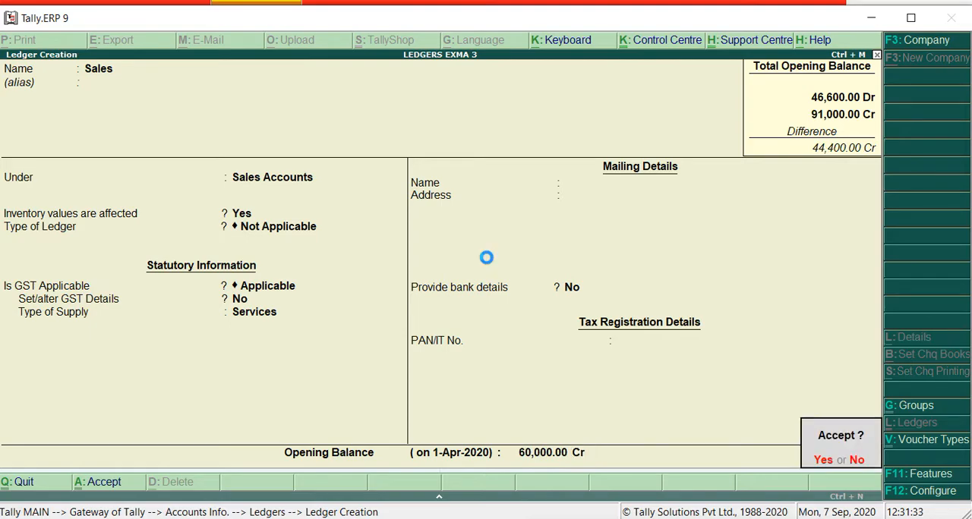
key("Return")
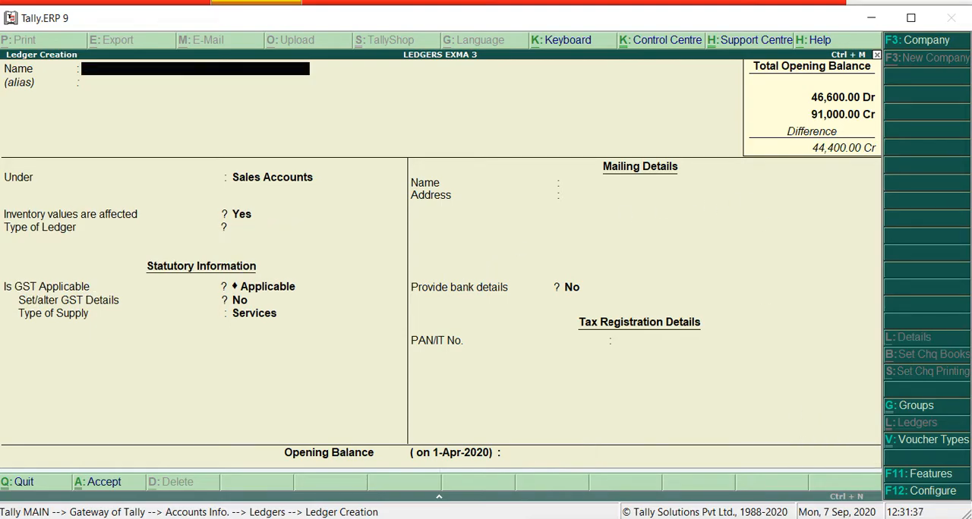
Check the Postage entry in Word's trial balance and return to ledger creation in Tally.ERP 9
key("alt+Tab")
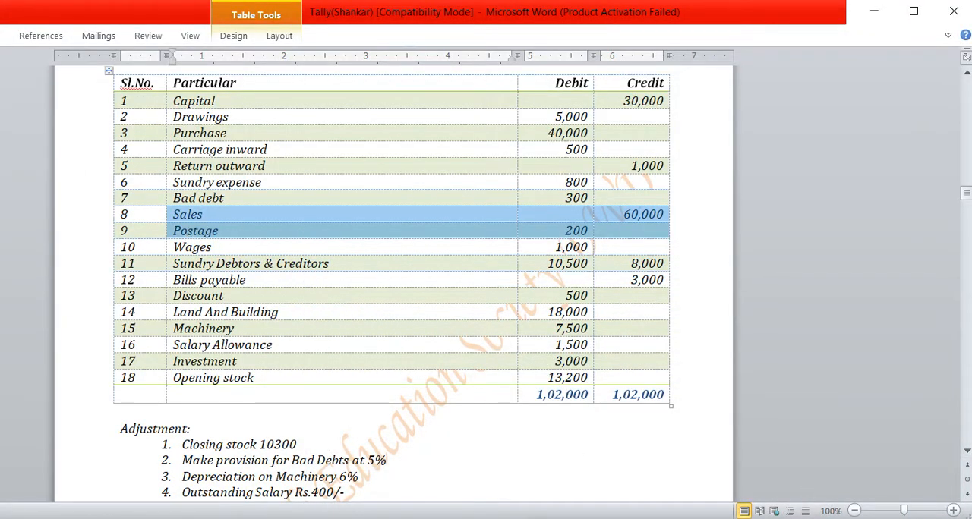
key("alt+Tab")
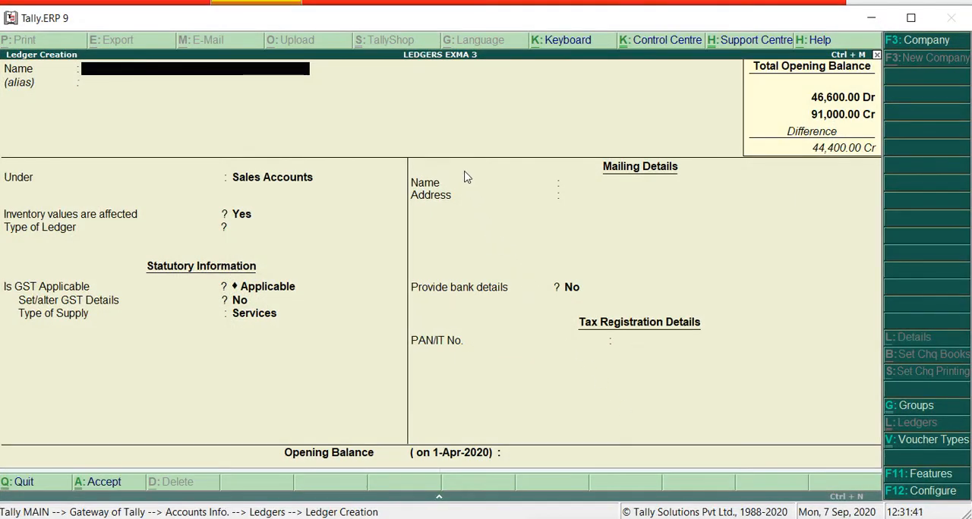
Name the new ledger Postage, leave its alias empty and place it under the Indirect Expenses group
type("Postage")
key("Return")
key("Return")
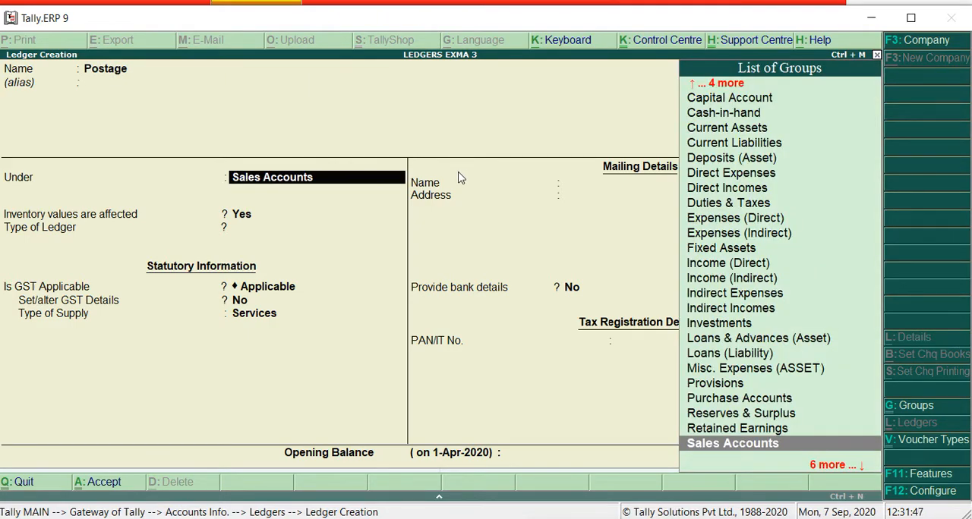
type("i")
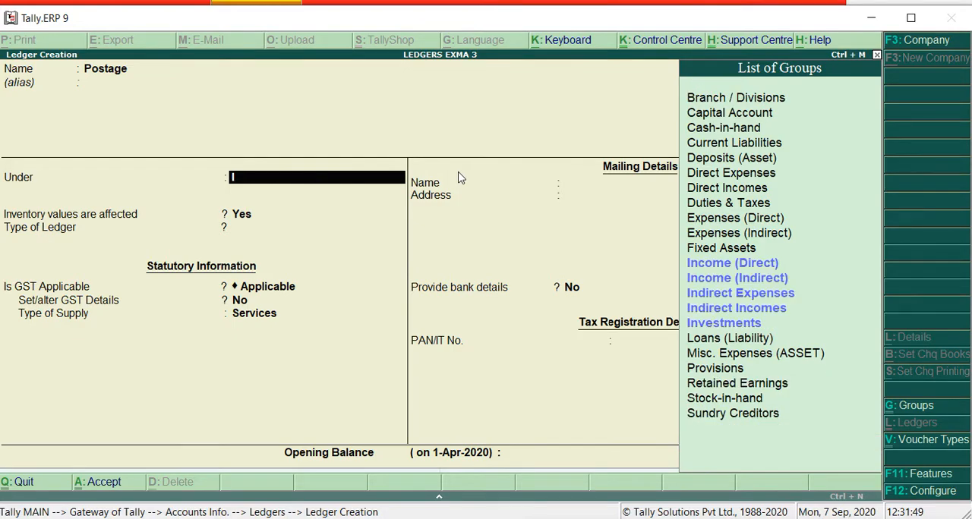
key("Down")
key("Down")
key("Down")
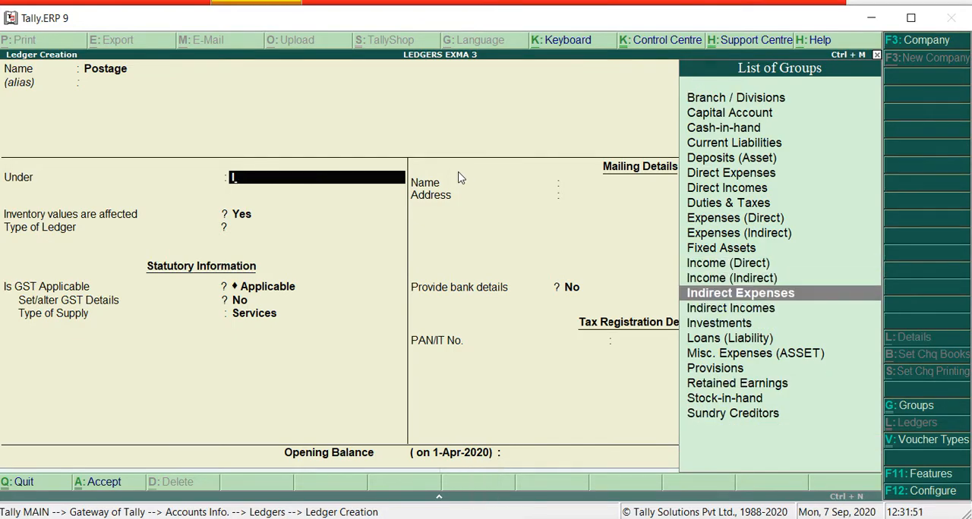
key("Return")
key("Return")
key("Return")
key("Return")
key("Return")
key("Return")
key("Return")
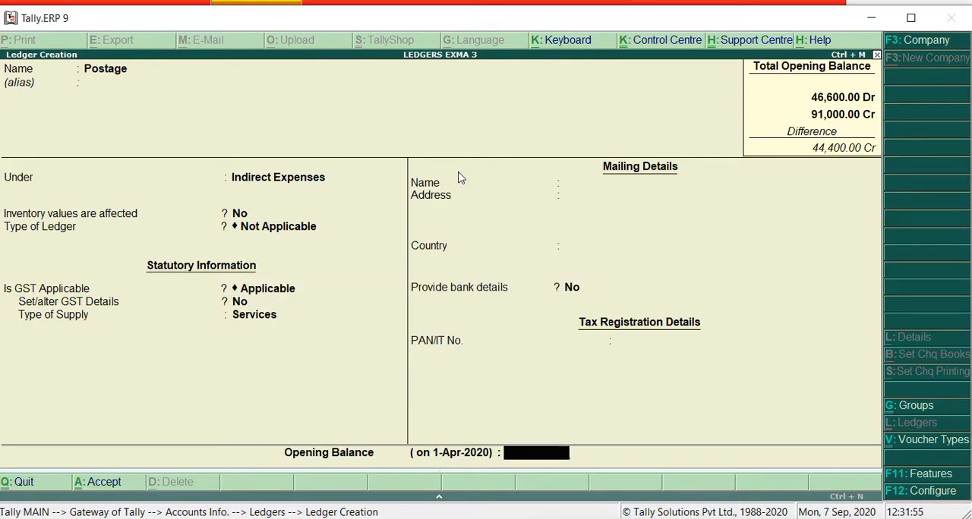
Keep the Postage ledger's default settings, enter a 200 debit opening balance, and save the ledger
type("00")
key("Return")
key("Return")
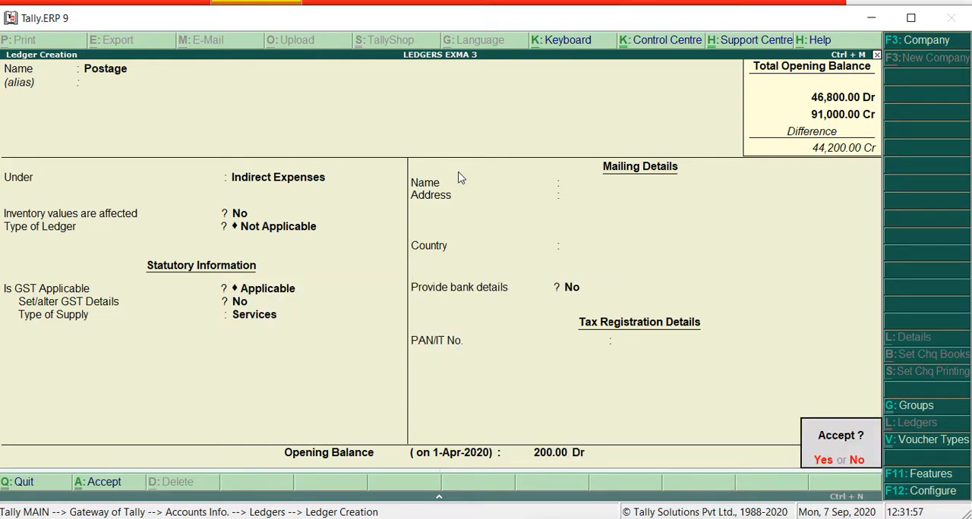
key("Return")
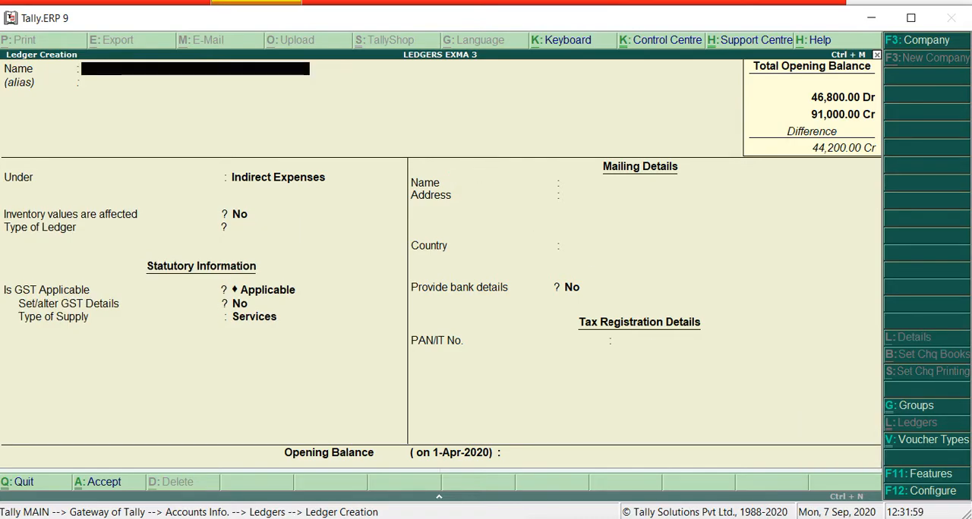
Switch to Word, highlight the Wages entry in the trial balance, and return to ledger creation in Tally.ERP 9
key("alt+Tab")
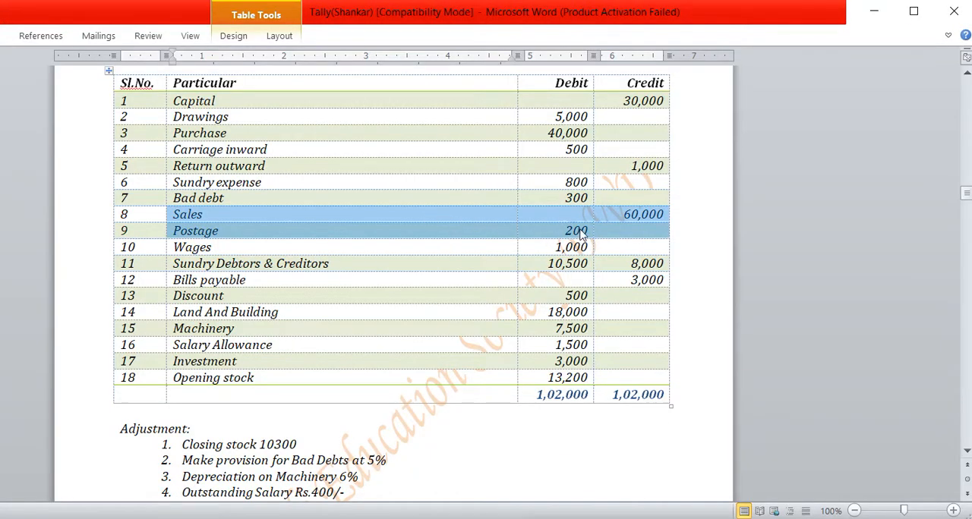
left_click(580, 230)
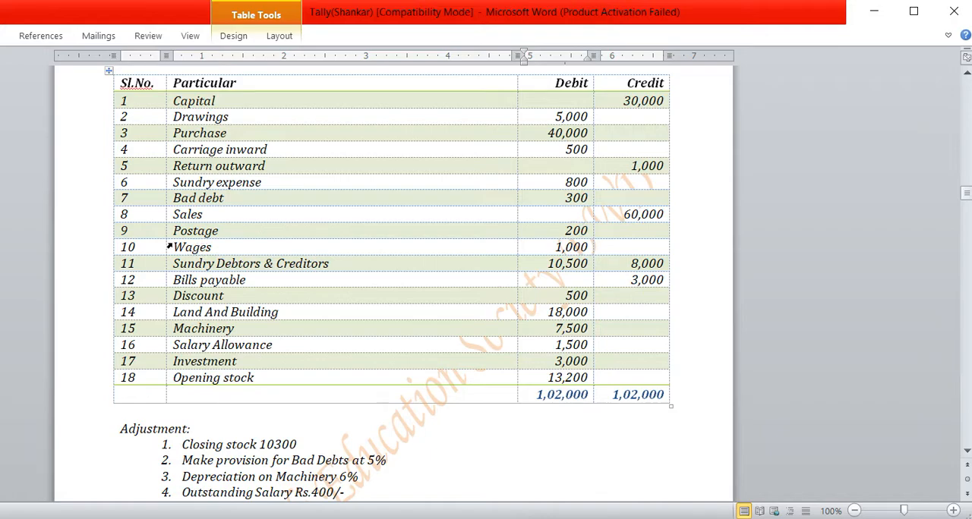
left_click_drag(178, 243, 577, 254)
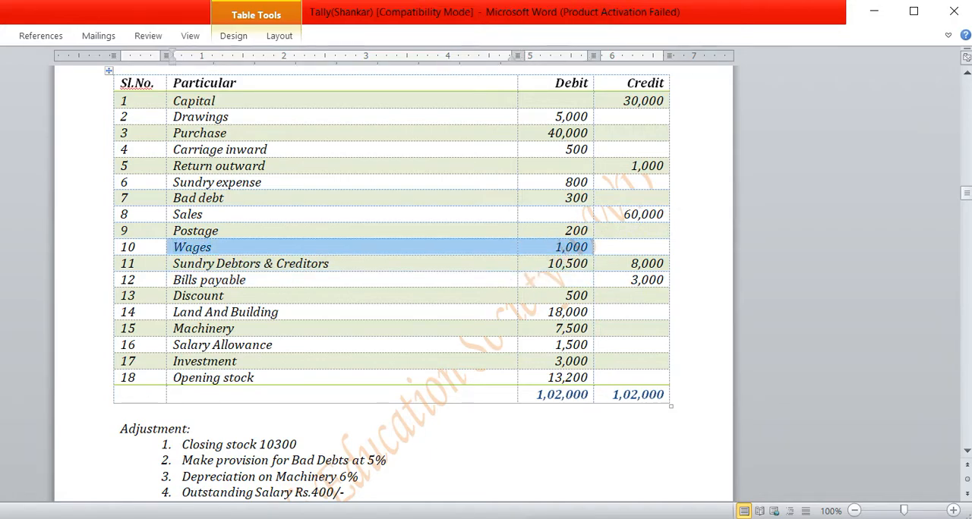
key("alt+Tab")
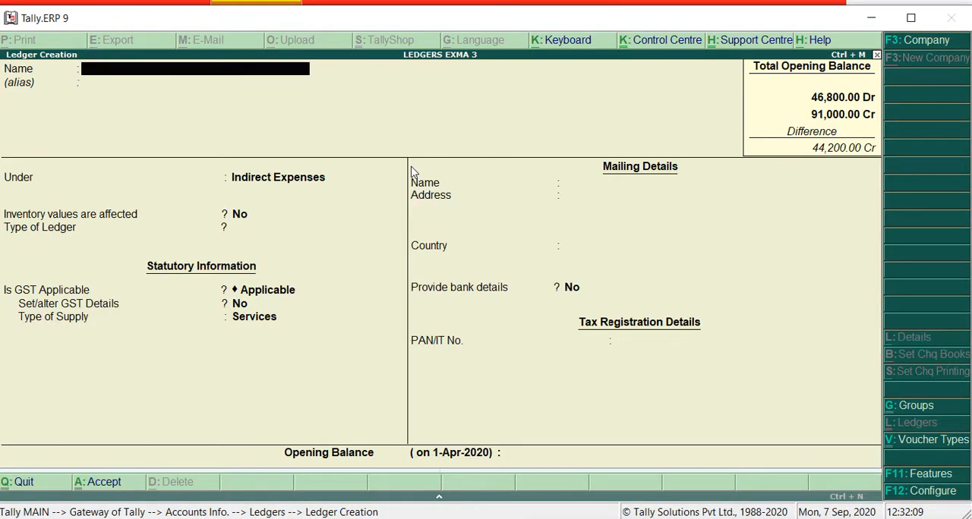
Name the new ledger Wages, leave its alias empty and place it under the Direct Expenses group
type("Wages")
key("Return")
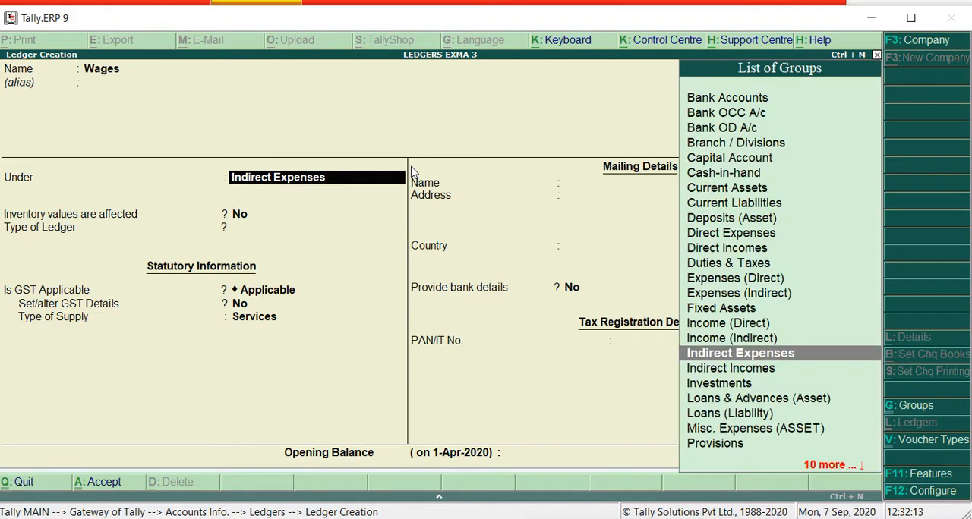
type("D")
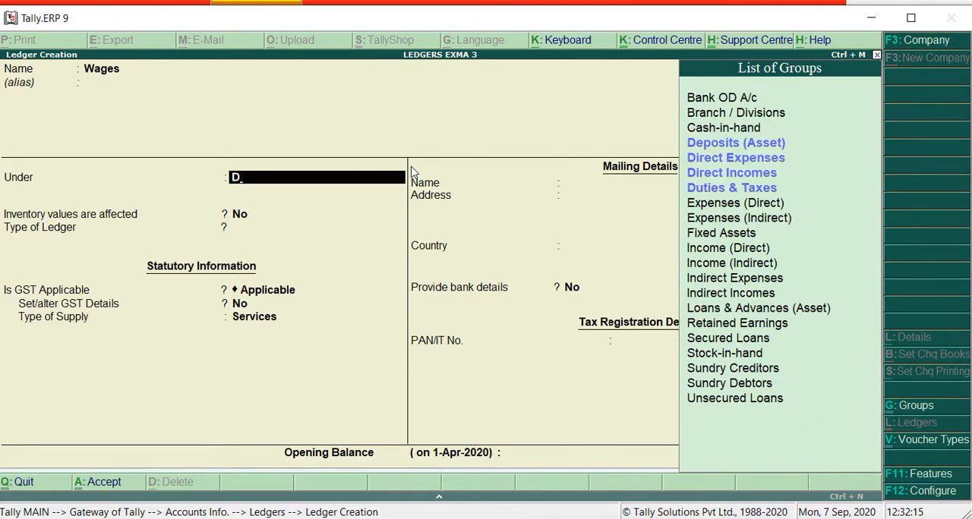
key("Down")
key("Down")
key("Down")
key("Down")
key("Up")
key("Up")
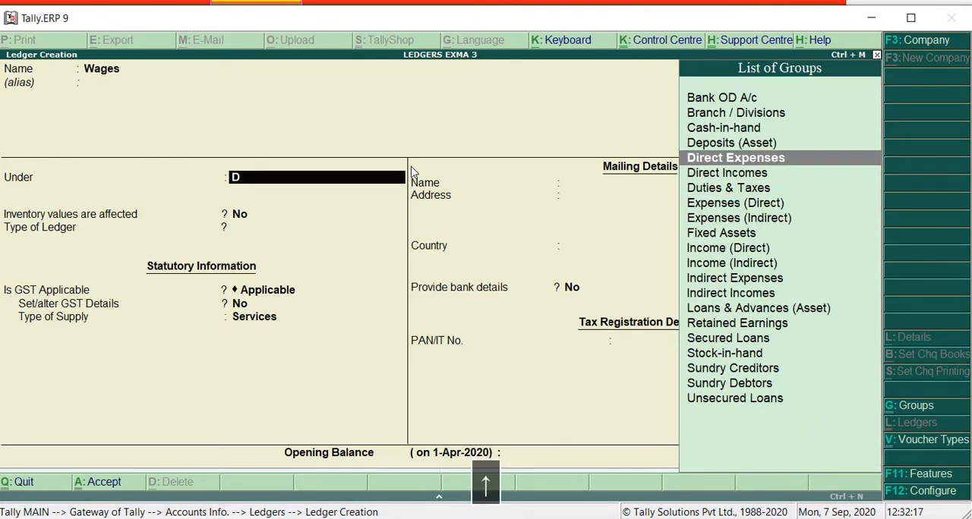
key("Return")
key("Return")
key("Return")
key("Return")
key("Return")
Keep inventory values affected at No and ledger type Not Applicable, enter a 1,000 debit opening balance, and save the Wages ledger
key("Return")
key("Return")
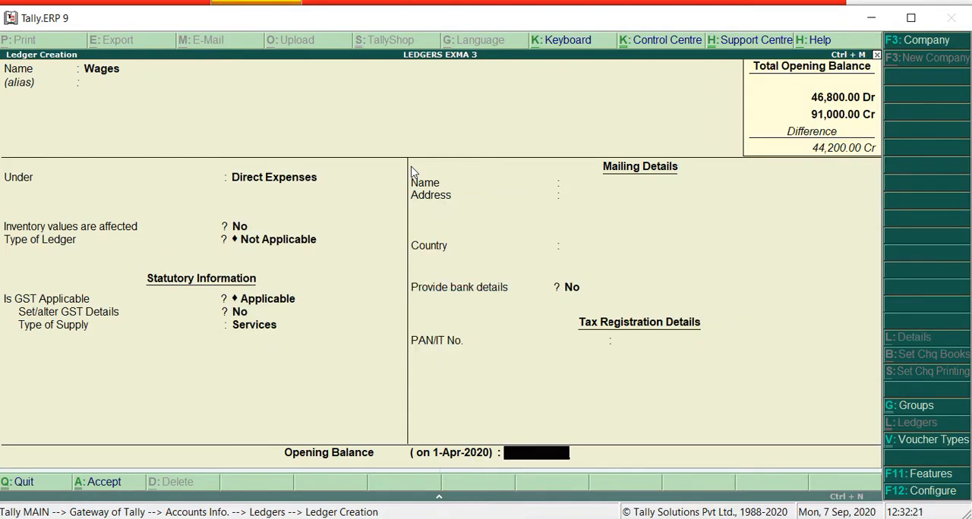
type("1,000")
key("Return")
key("Return")
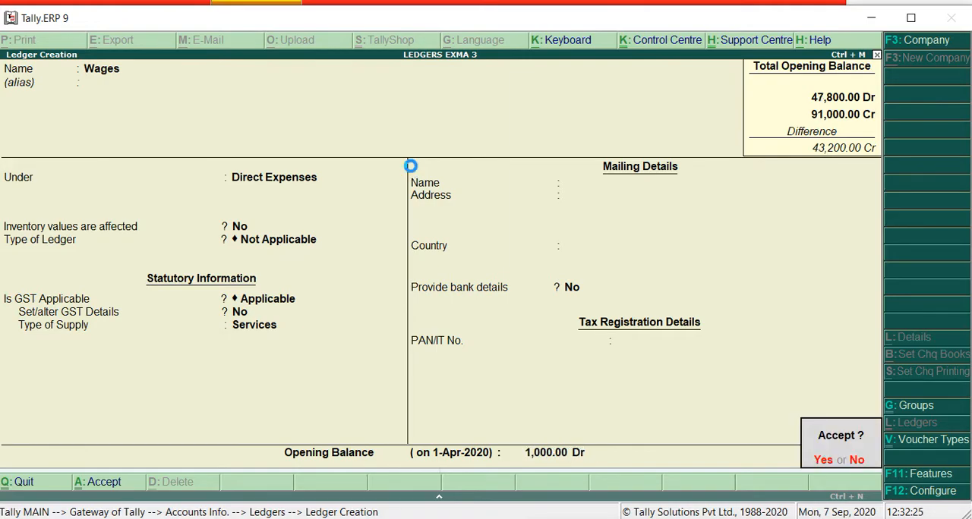
key("Return")
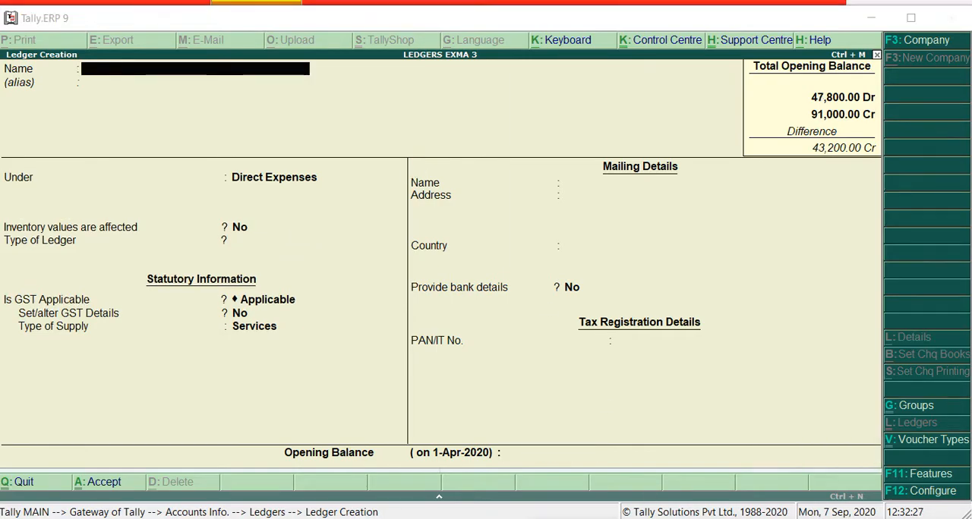
Switch to Word and examine the Sundry Debtors & Creditors row, matching each name to its debit or credit amount
key("alt+Tab")
left_click_drag(174, 264, 254, 267)
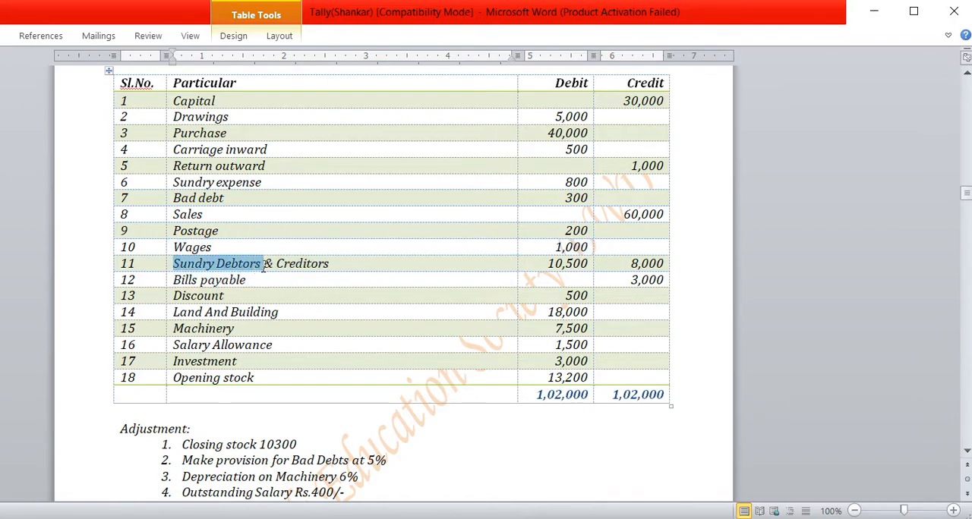
left_click_drag(338, 266, 284, 264)
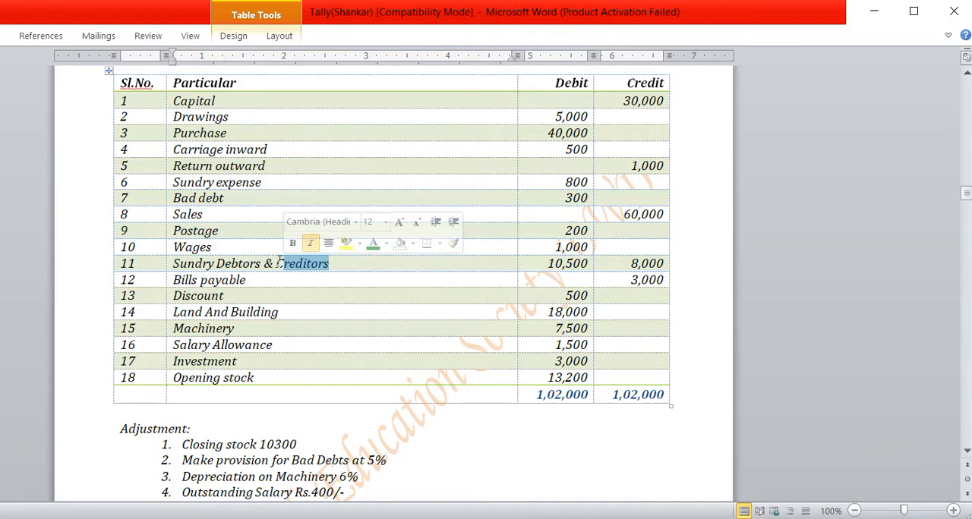
left_click_drag(260, 262, 178, 264)
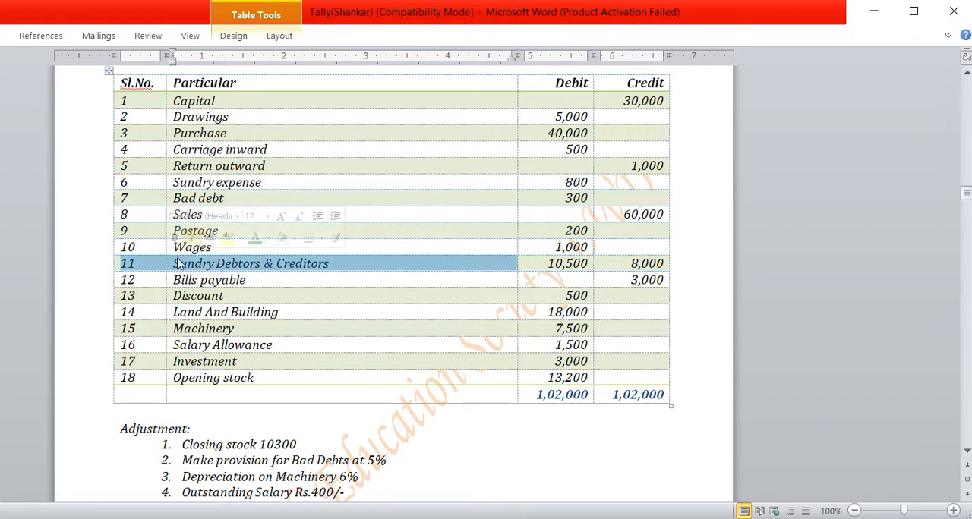
left_click(263, 264)
left_click_drag(263, 263, 173, 263)
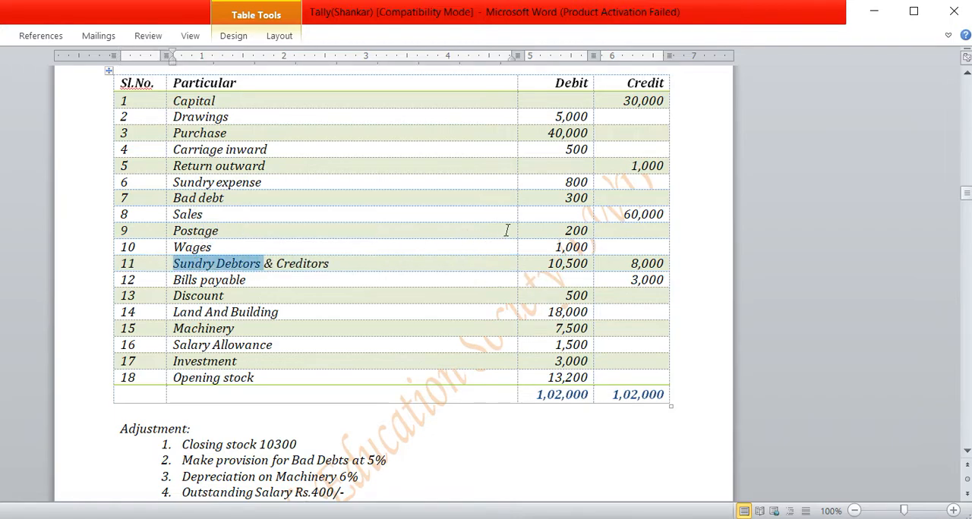
left_click_drag(587, 262, 545, 263)
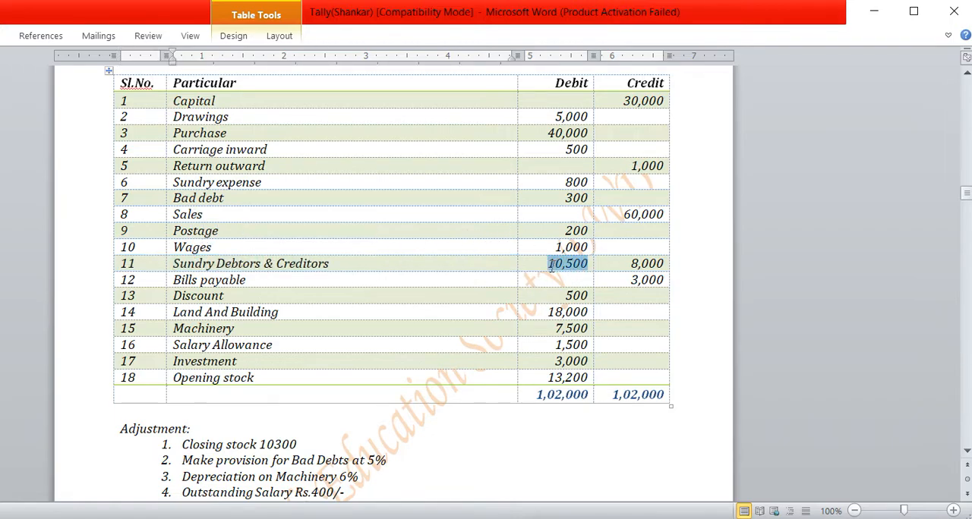
left_click_drag(277, 263, 354, 263)
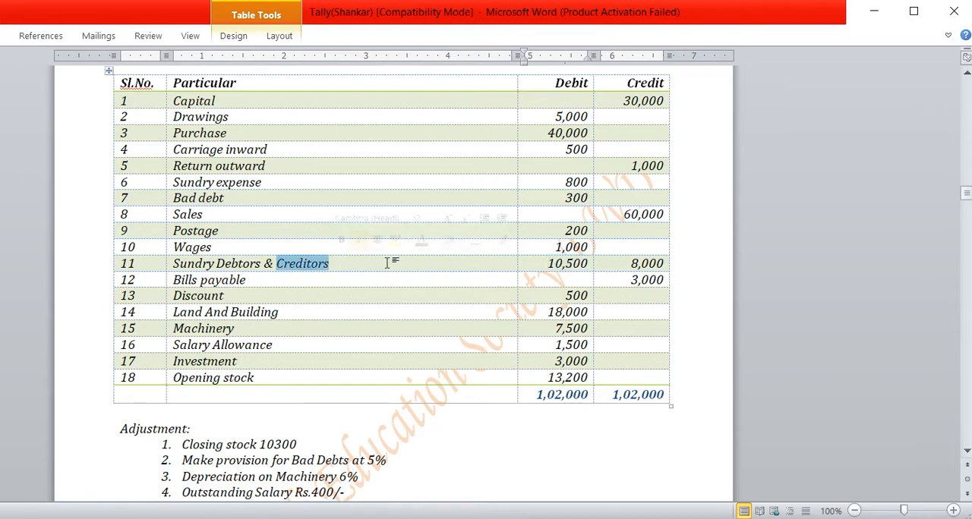
left_click(630, 263)
left_click_drag(630, 265, 664, 264)
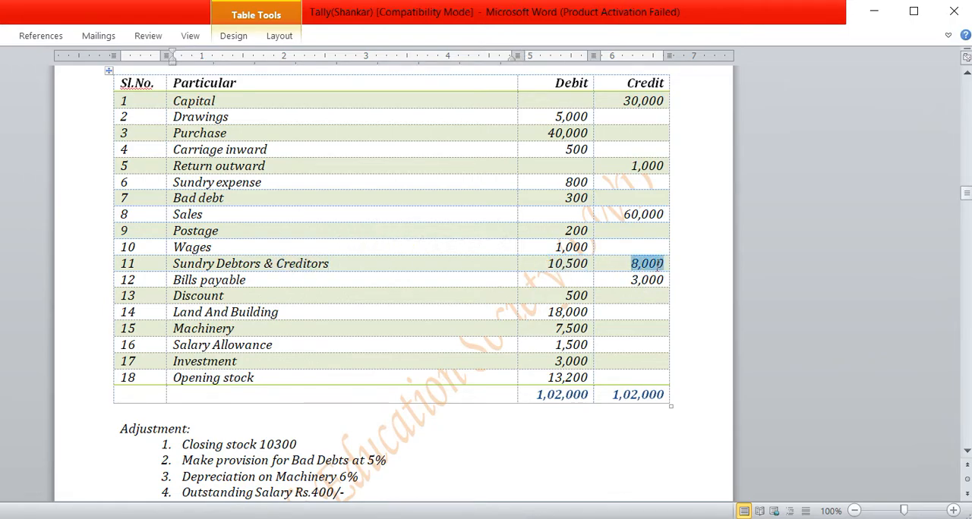
Copy "Sundry Debtors" from Word's trial balance into the new ledger's name in Tally.ERP 9, leaving the alias empty
left_click_drag(257, 265, 173, 264)
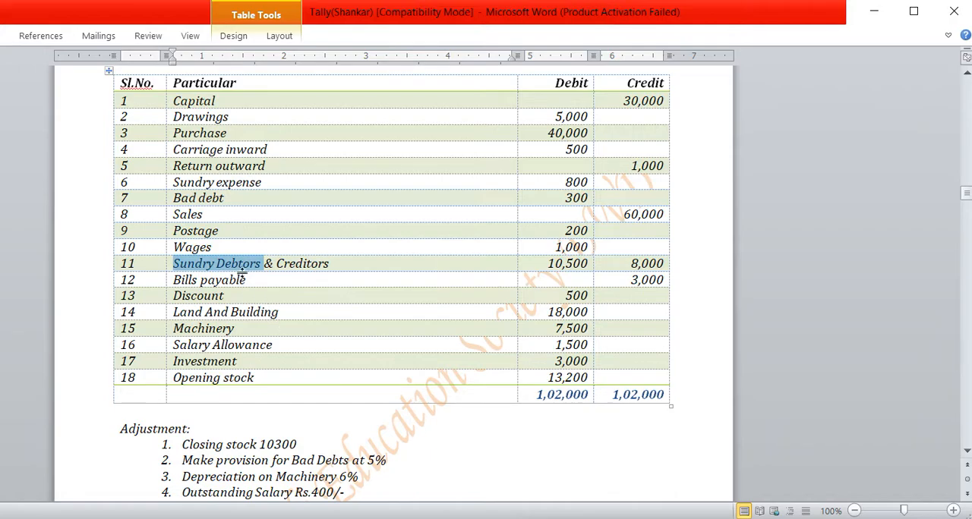
key("ctrl+c")
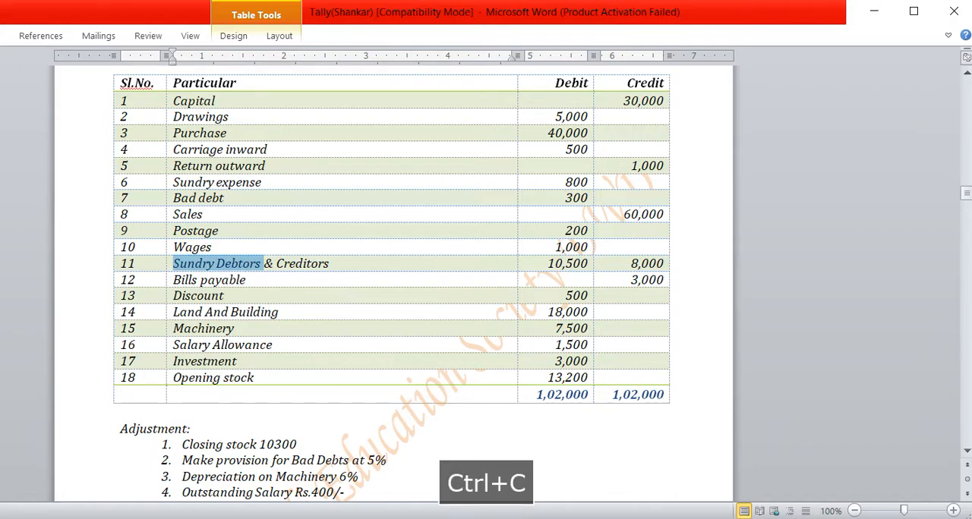
key("alt+Tab")
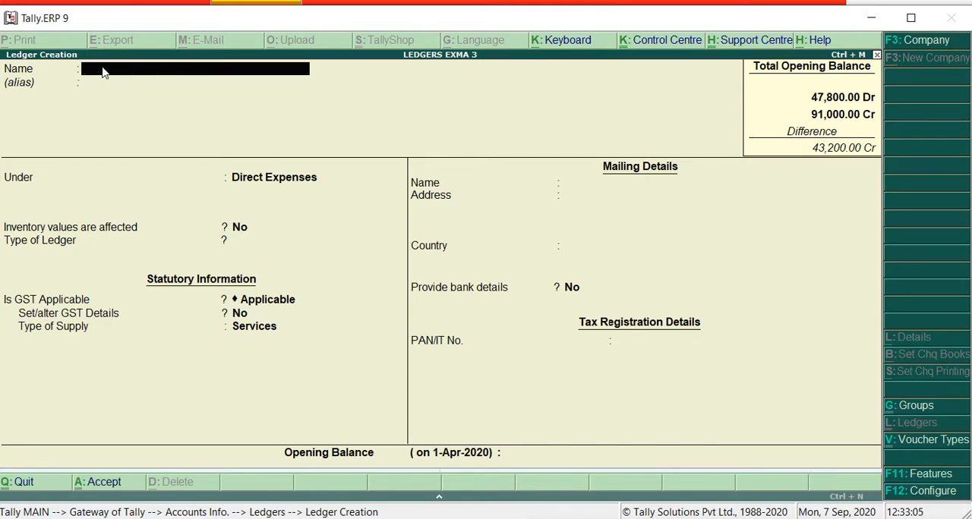
key("ctrl+alt+v")
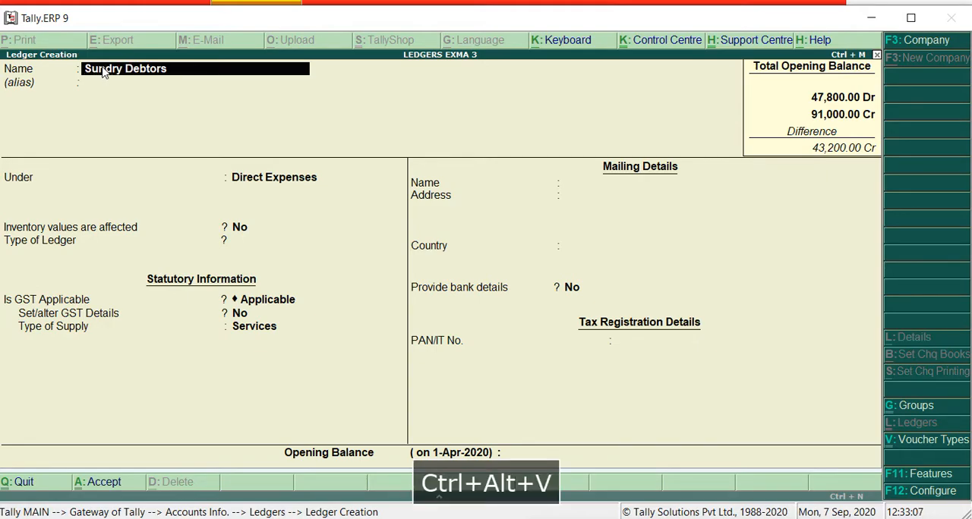
key("Return")
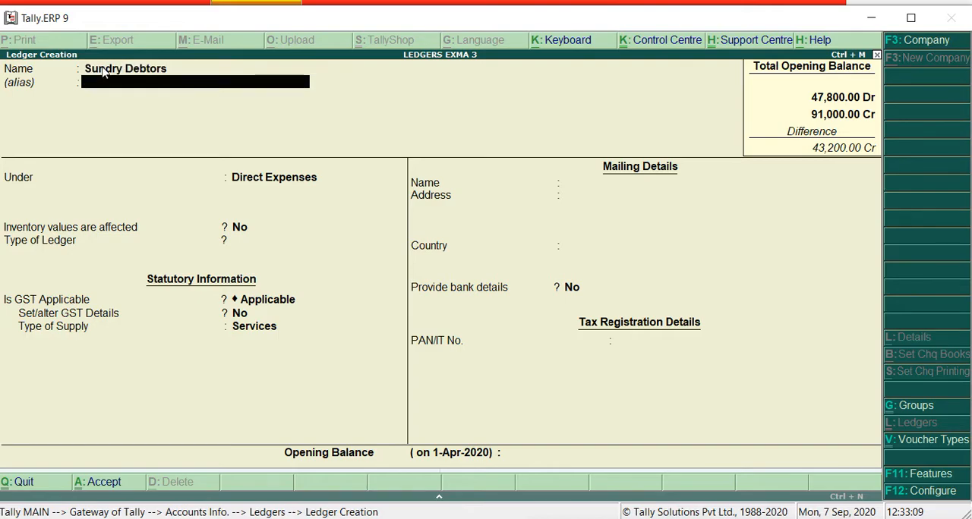
key("Return")
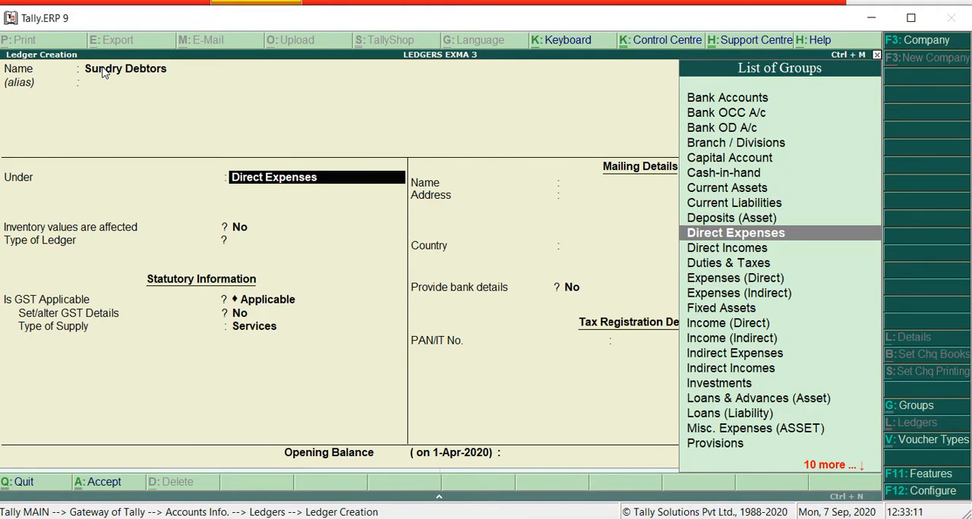
Place the Sundry Debtors ledger under the Sundry Debtors group
type("S")
key("Down")
key("Down")
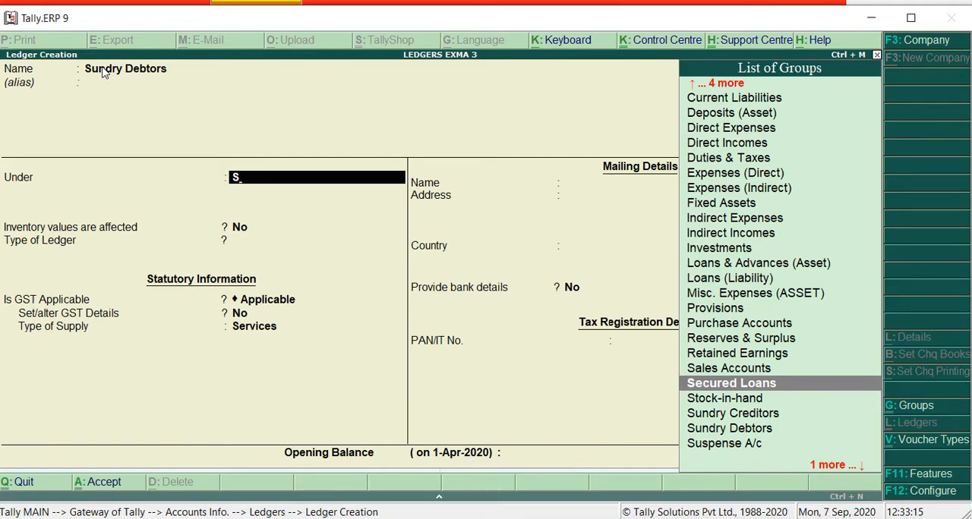
key("Down")
key("Down")
key("Down")
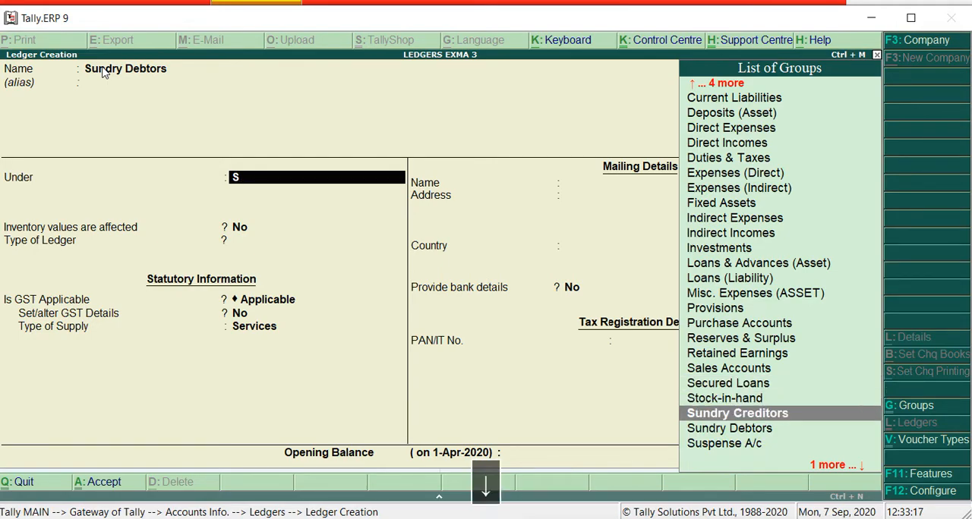
key("Return")
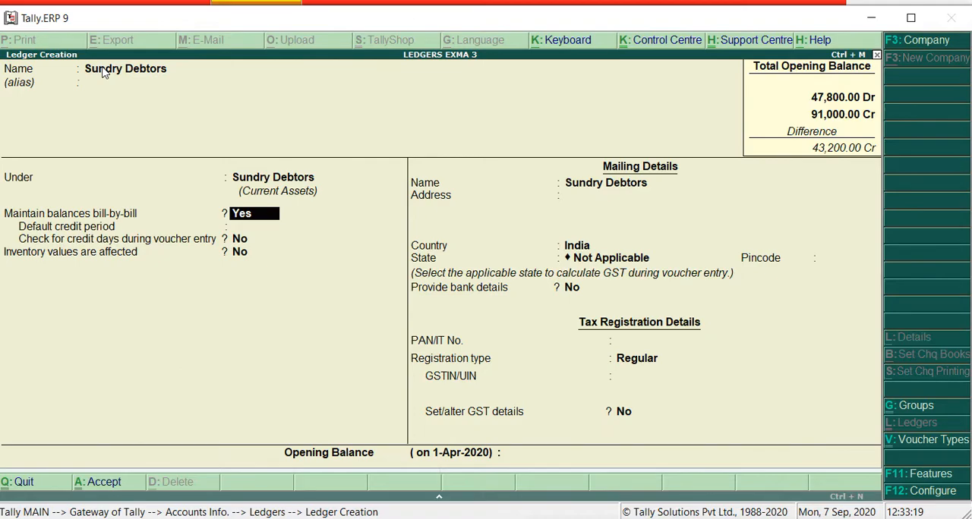
Keep the Sundry Debtors ledger's default bill-by-bill, inventory, mailing and tax details, and enter 10500 as its opening balance
key("Return")
key("Return")
key("Return")
key("Return")
key("Return")
key("Return")
key("Return")
key("Return")
key("Return")
key("Return")
key("Return")
key("Return")
key("Return")
type("10500")
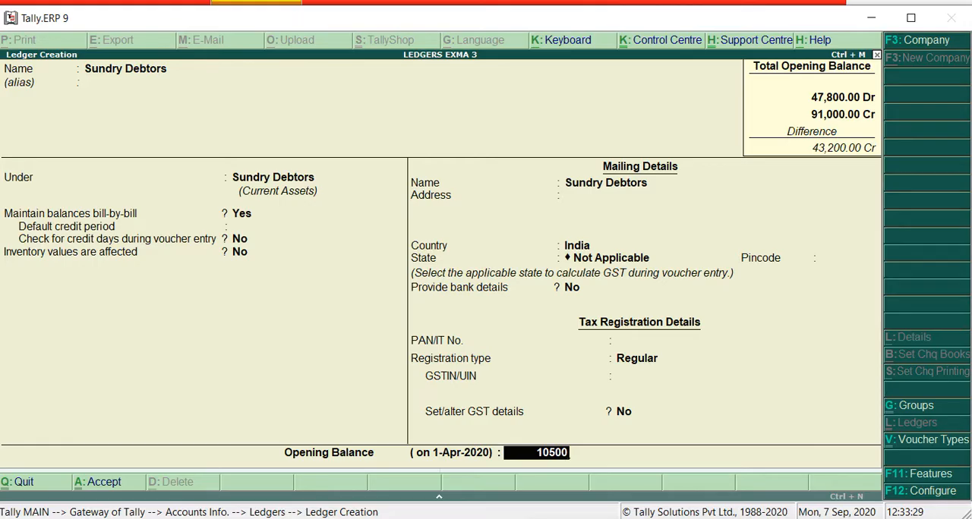
Check the Sundry Debtors amount in Word's trial balance, then save the ledger in Tally.ERP 9 with a debit opening balance
key("alt+Tab")
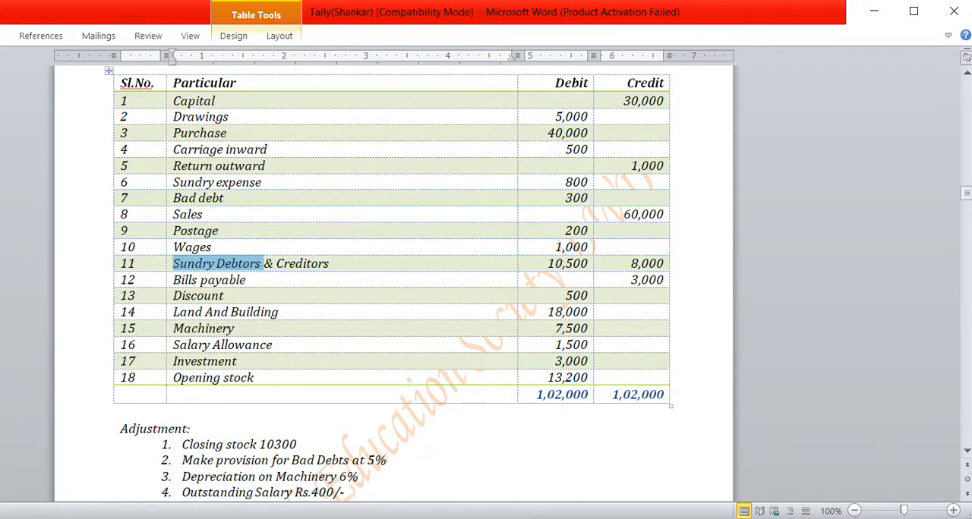
key("alt+Tab")
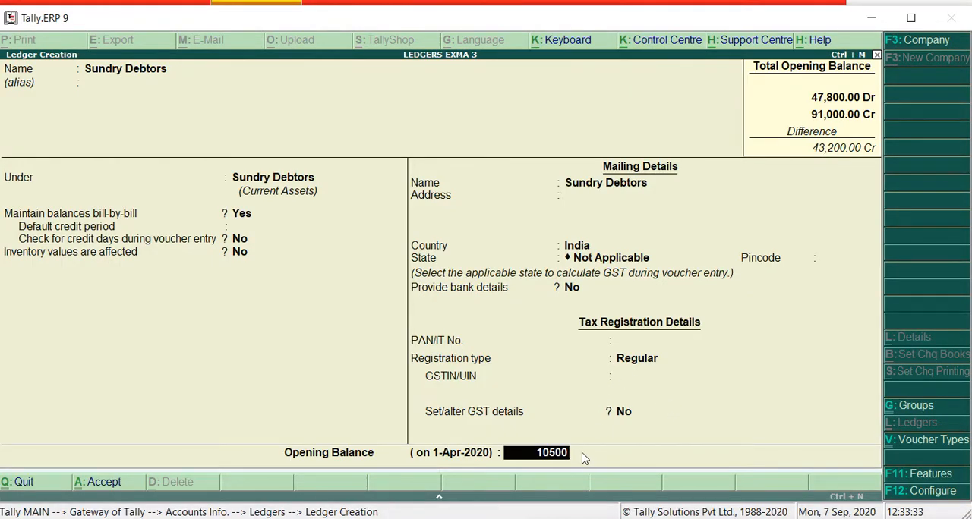
key("Return")
key("Return")
key("Return")
key("Return")
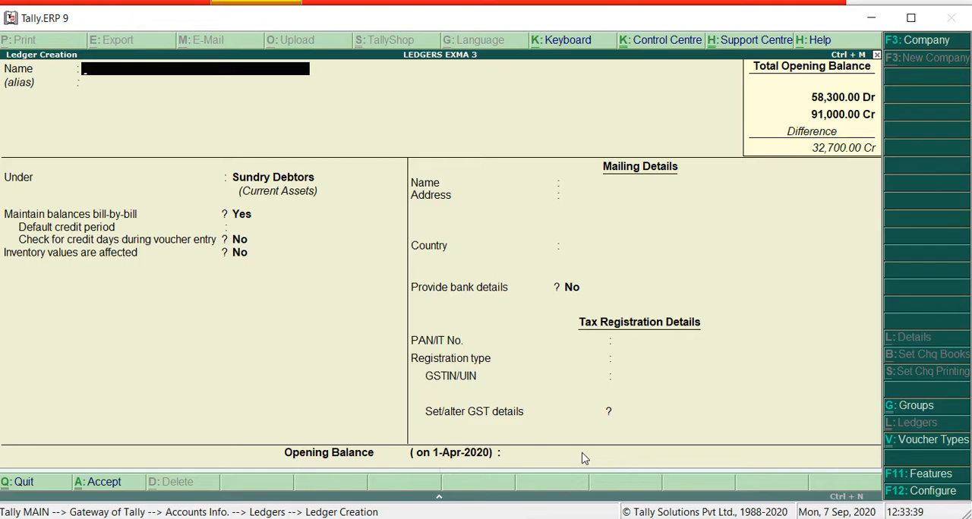
Name the new ledger Sundry Creditors, reusing the copied "Sundry Debtors" text and replacing its second word
key("ctrl+alt+v")
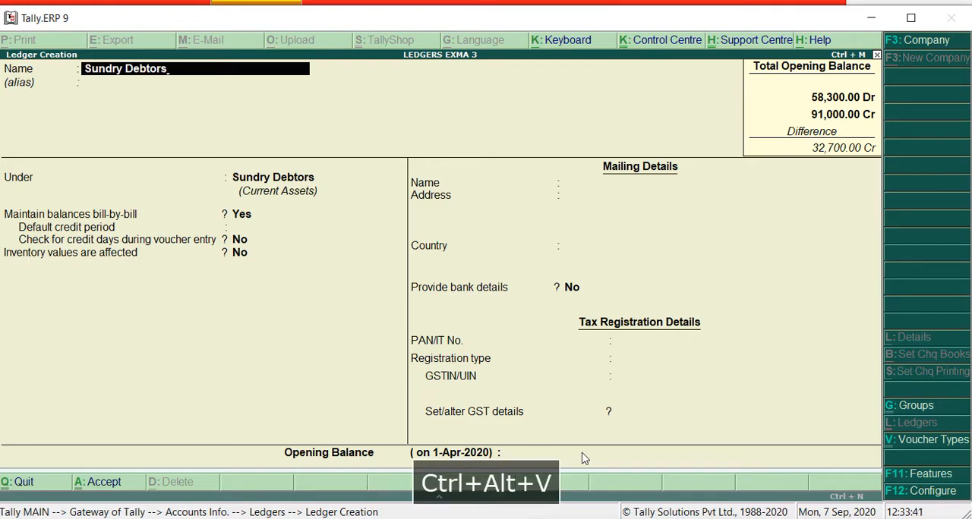
key("BackSpace")
key("BackSpace")
key("BackSpace")
key("BackSpace")
key("BackSpace")
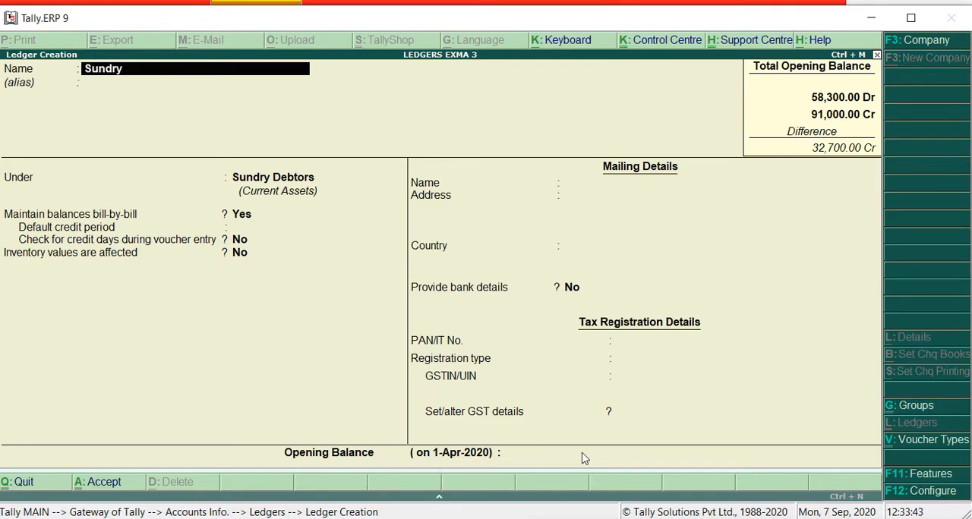
type("creditors")
Leave the alias empty and place the Sundry Creditors ledger under the Sundry Creditors group
key("Return")
key("Return")
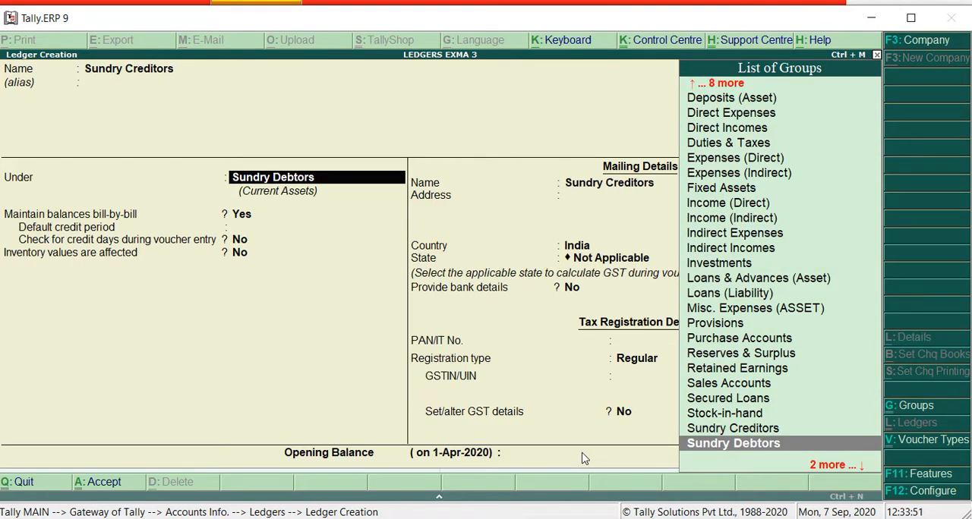
key("Up")
key("Return")
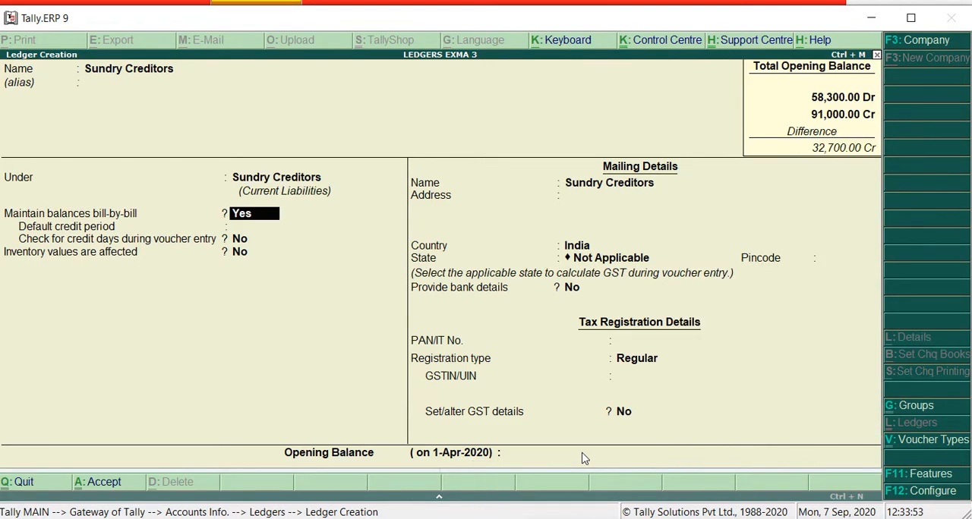
Keep the Sundry Creditors ledger's default details, enter an 8,000 credit opening balance, and save it
key("Return")
key("Return")
key("Return")
key("Return")
key("Return")
key("Return")
key("Return")
key("Return")
key("Return")
key("Return")
key("Return")
key("Return")
key("Return")
key("Return")
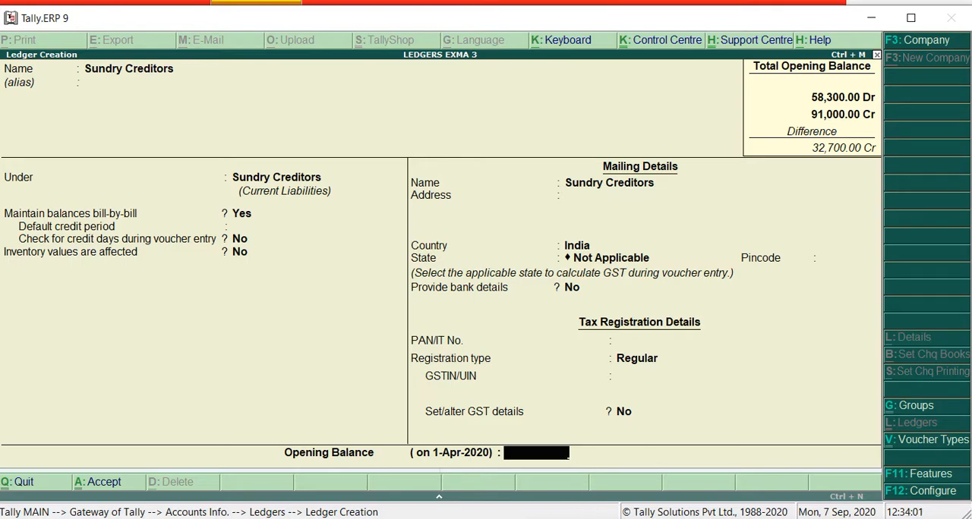
type("8000")
key("Return")
key("Return")
key("Return")
key("Return")
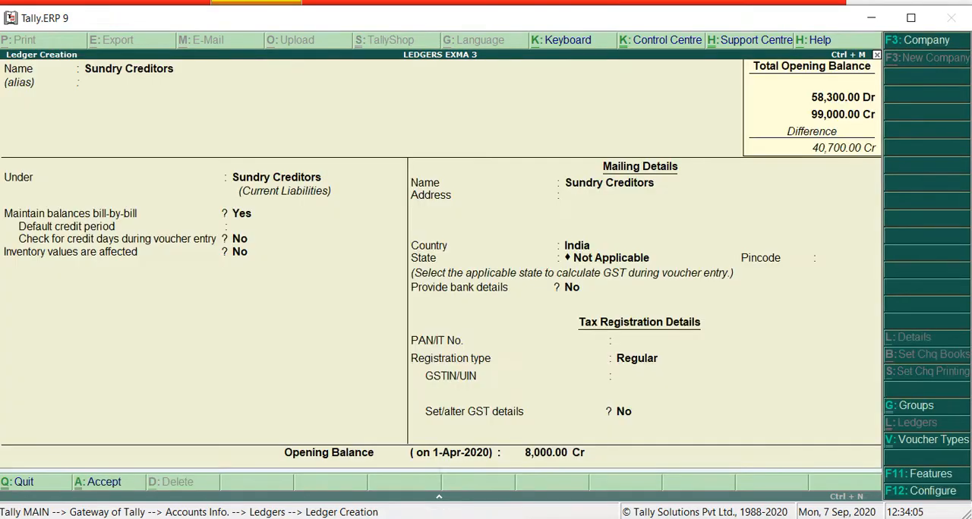
key("y")
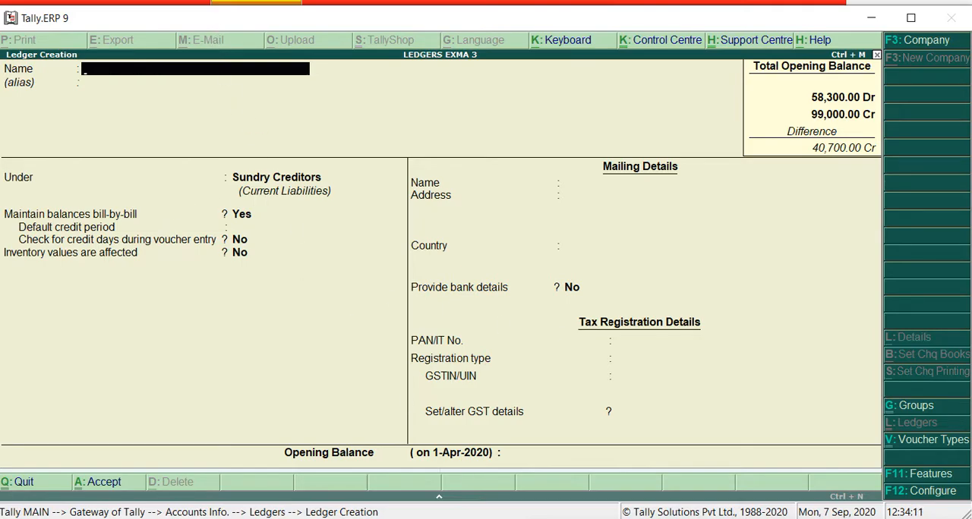
key("alt+Tab")
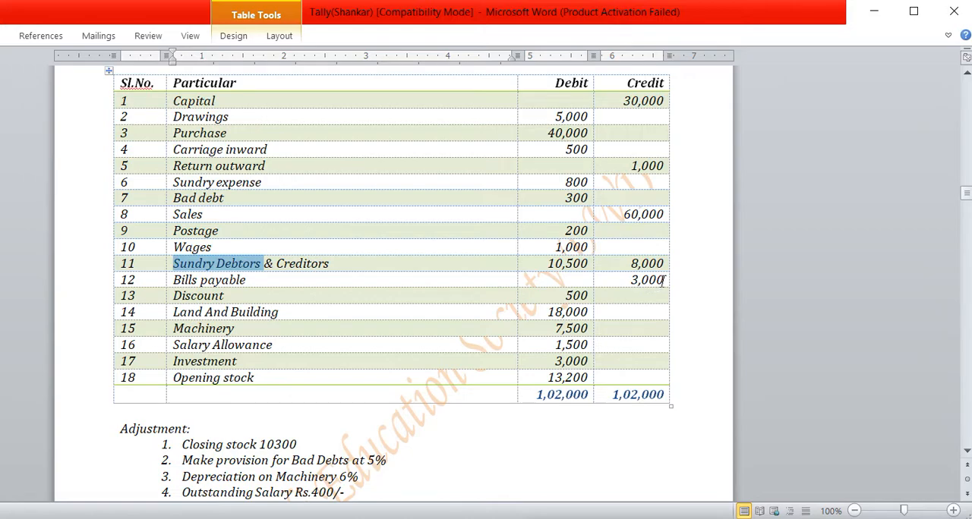
left_click_drag(665, 281, 629, 284)
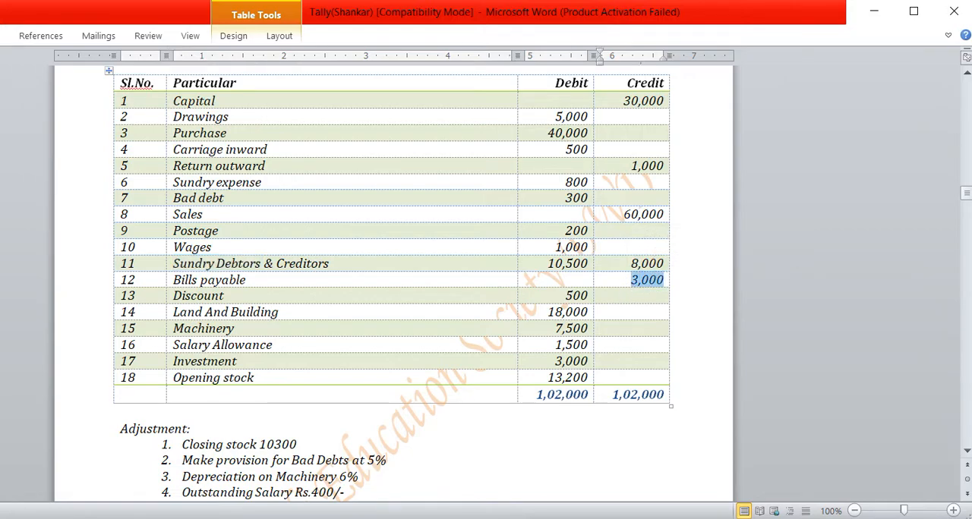
key("alt+Tab")
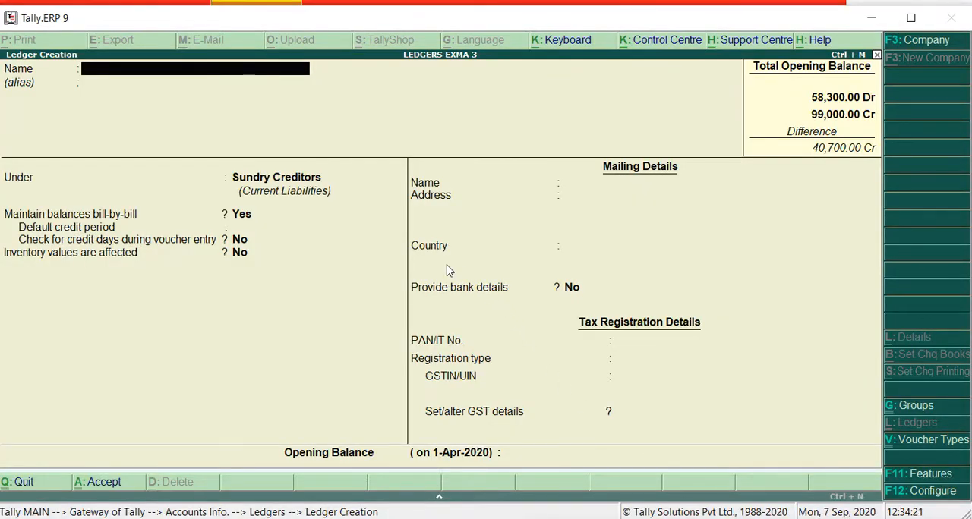
type("Bi")
Copy "Bills payable" from Word's trial balance into the new ledger's name in Tally.ERP 9, leaving the alias empty
key("alt+Tab")
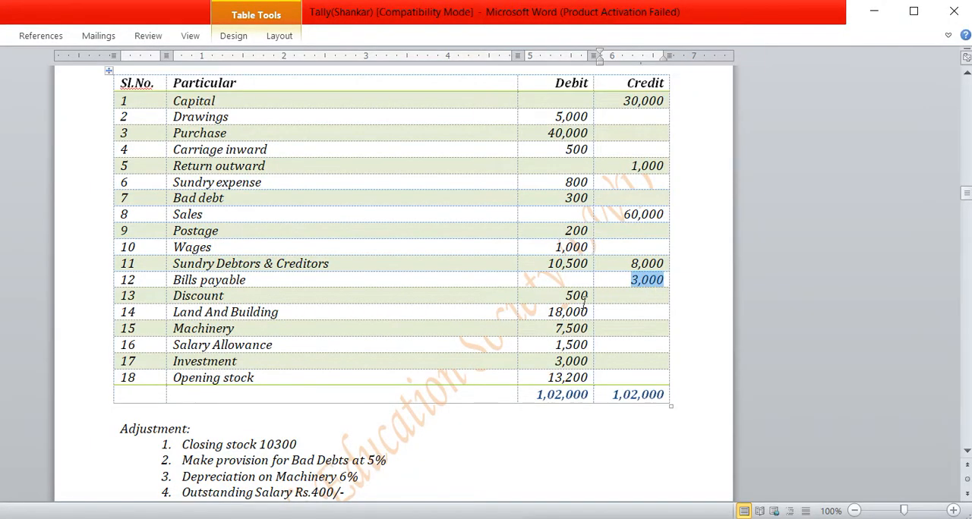
left_click_drag(175, 278, 636, 278)
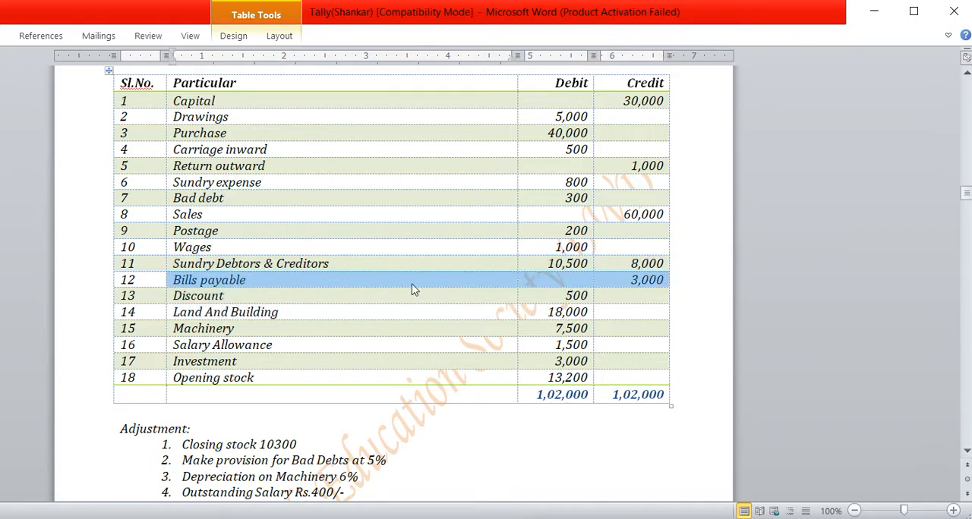
left_click(247, 280)
left_click_drag(247, 280, 174, 280)
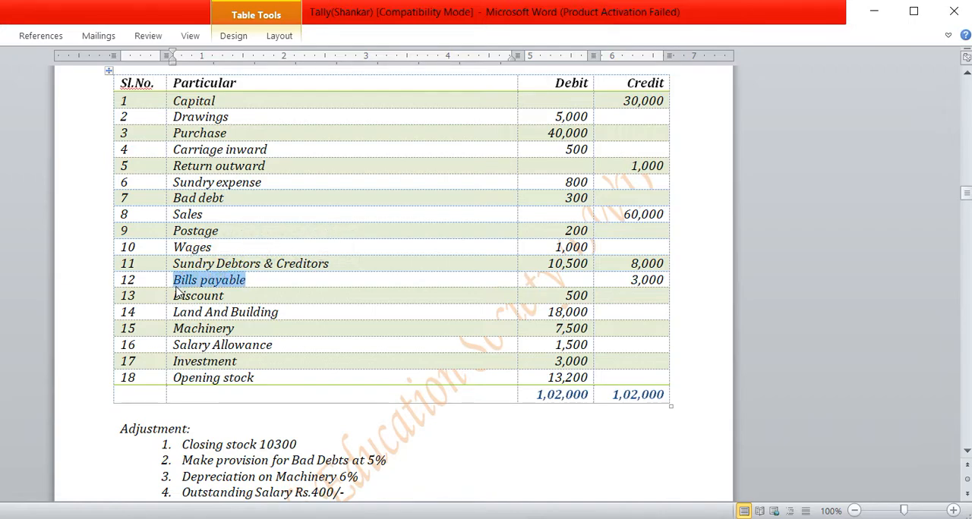
key("ctrl+c")
key("alt+Tab")
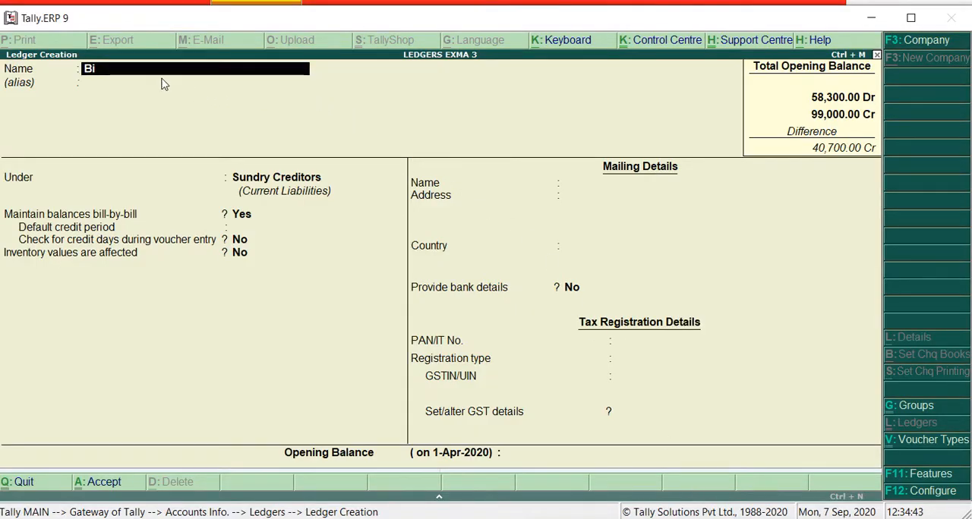
key("BackSpace")
key("BackSpace")
key("ctrl+alt+v")
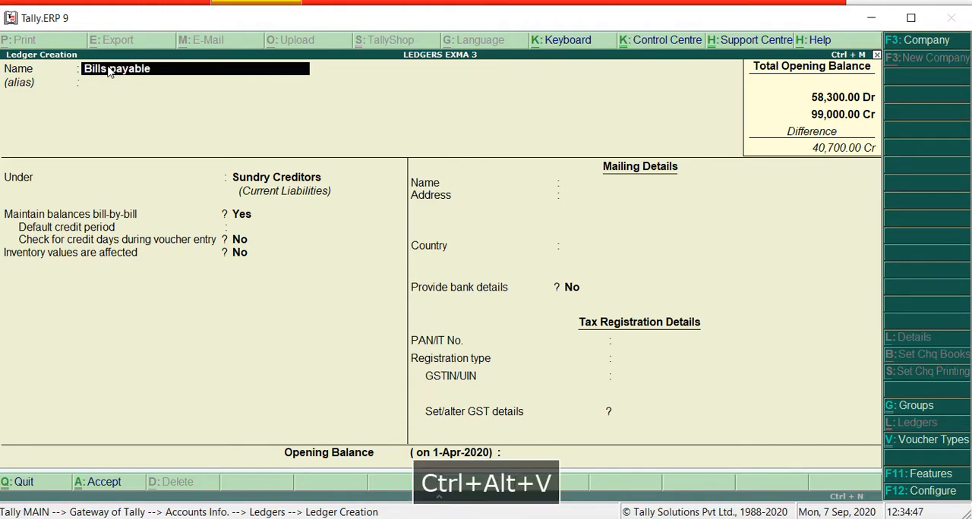
key("Return")
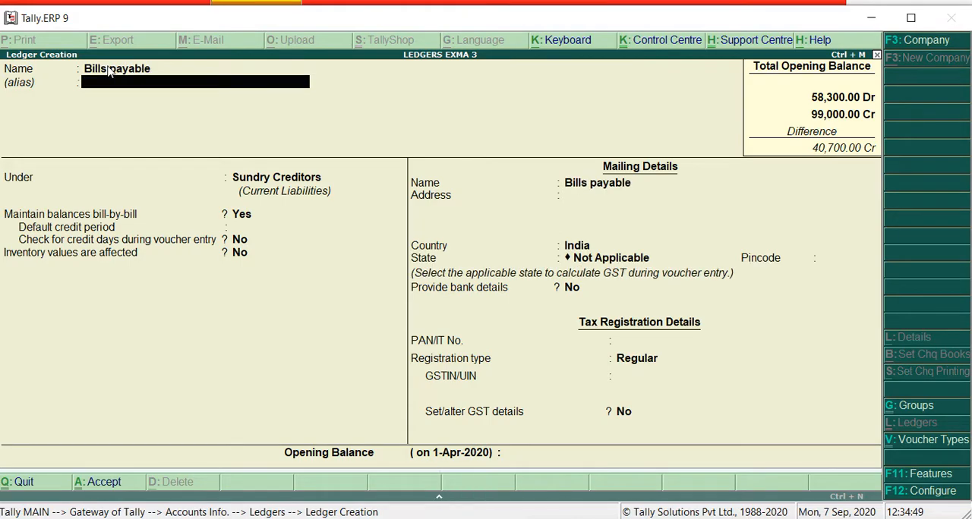
key("Return")
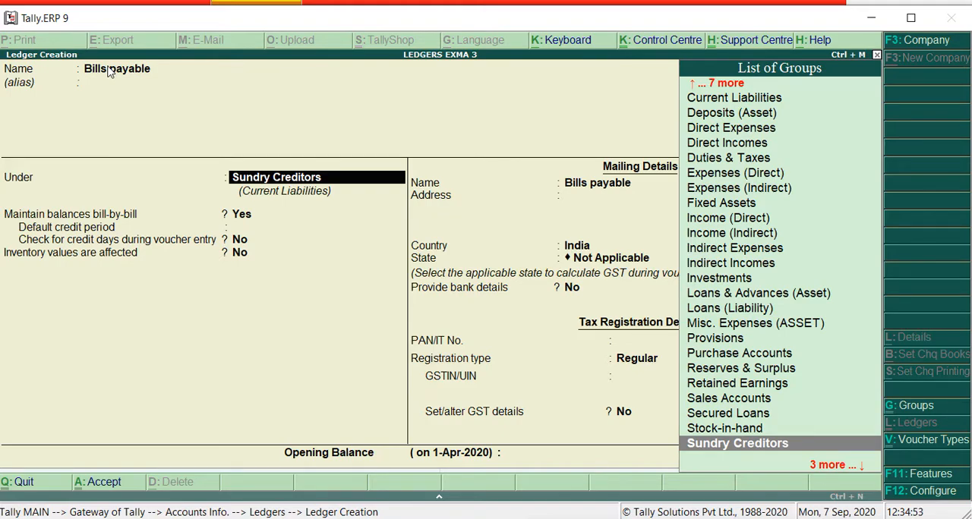
Place the Bills payable ledger under the Current Liabilities group
key("F9")
key("Up")
key("Up")
key("Up")
key("Up")
key("Up")
key("Up")
key("Up")
key("Up")
key("Up")
key("Up")
key("Up")
key("Up")
key("Up")
key("Up")
key("Up")
key("Up")
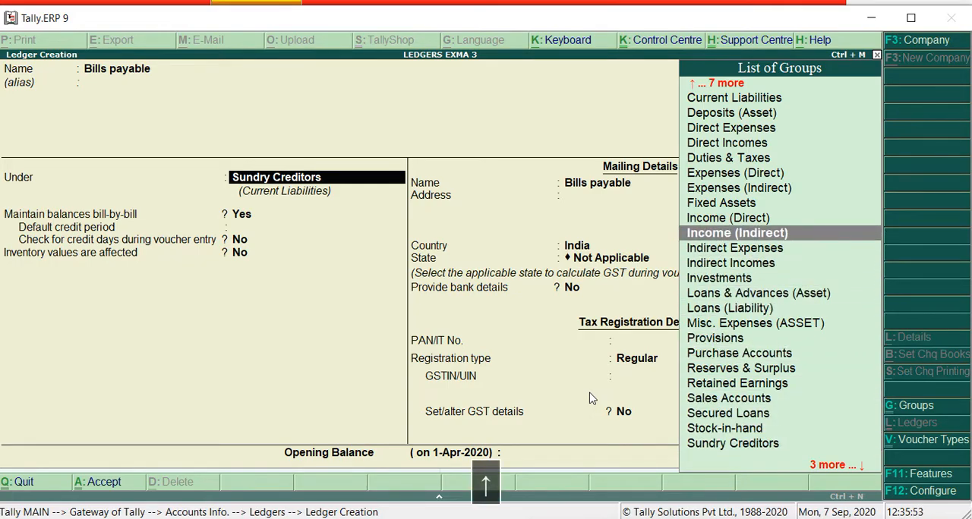
key("Up")
key("Up")
key("Up")
key("Up")
key("Up")
key("Up")
key("Up")
key("Up")
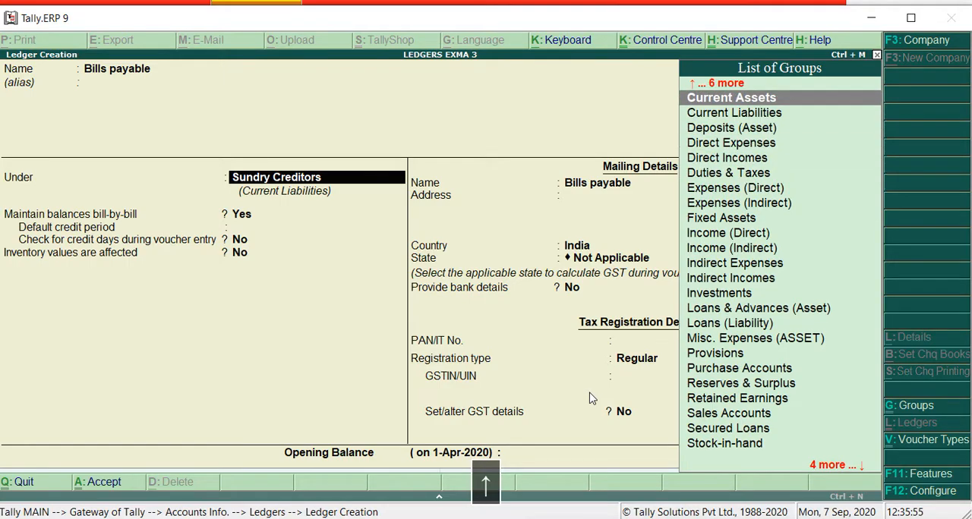
key("Down")
key("Down")
key("Up")
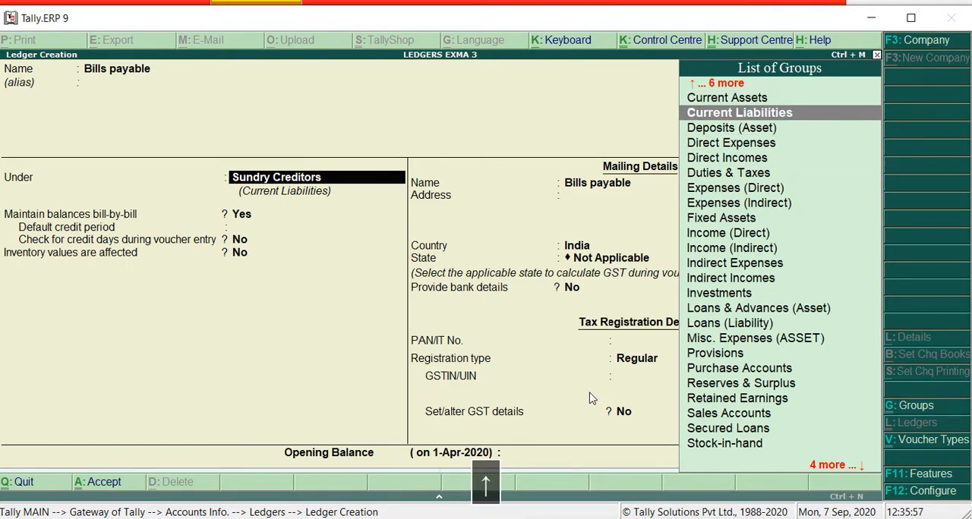
key("Return")
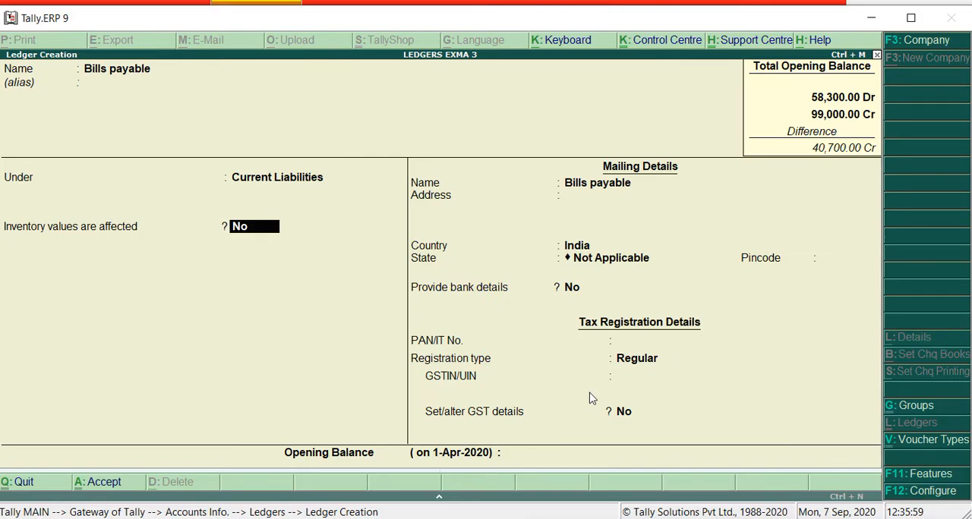
Keep the Bills payable ledger's default inventory, mailing and tax details, enter a 3,000 credit opening balance, and save it
key("Return")
key("Return")
key("Return")
key("Return")
key("Return")
key("Return")
key("Return")
key("Return")
key("Return")
key("Return")
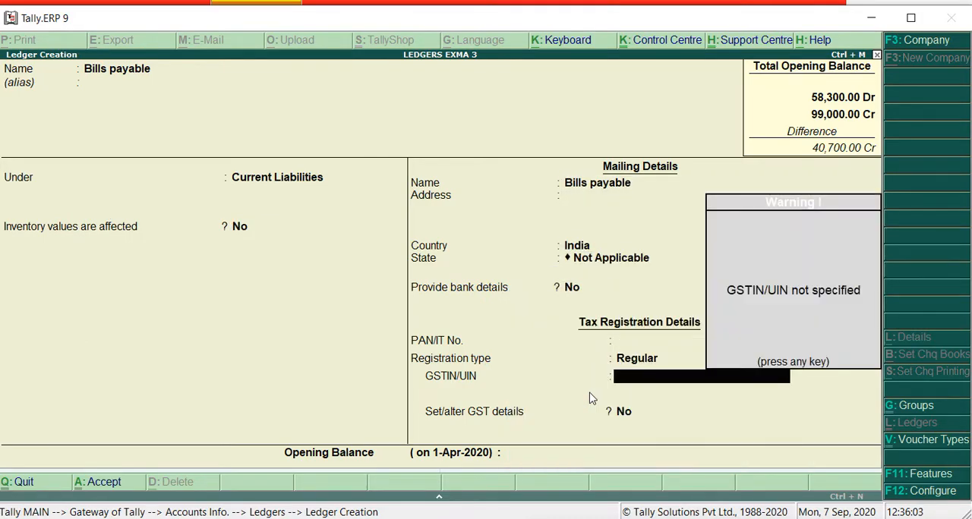
key("Return")
key("Return")
key("Return")
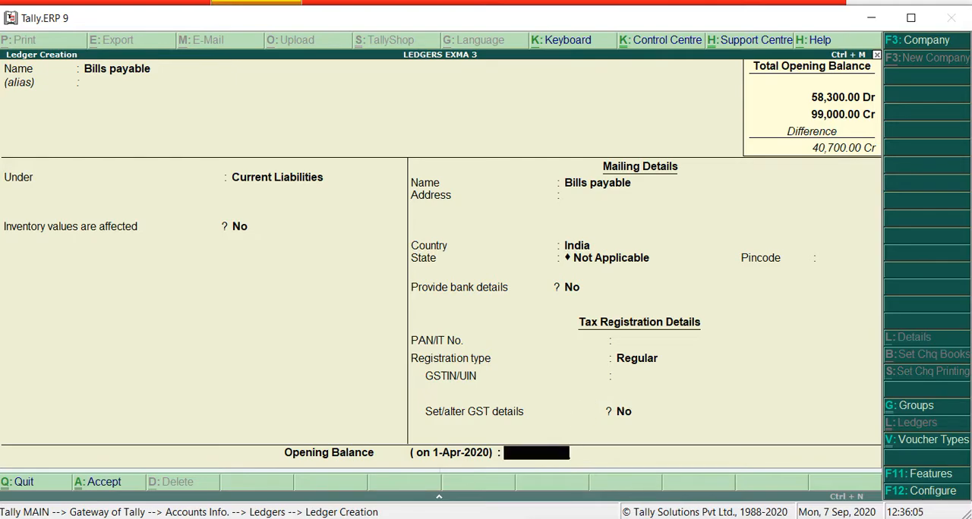
key("alt+Tab")
type("3,000")
key("Return")
key("Return")
key("Return")
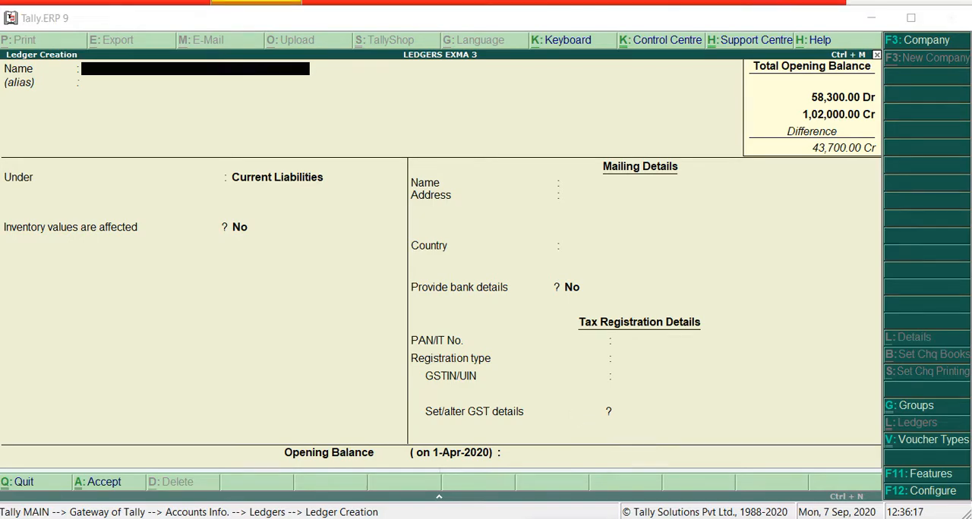
Copy "Discount" from Word's trial balance into Tally.ERP 9, name the new ledger Discount Allow, and leave the alias empty
key("alt+Tab")
scroll(343, 439, "down", 2)
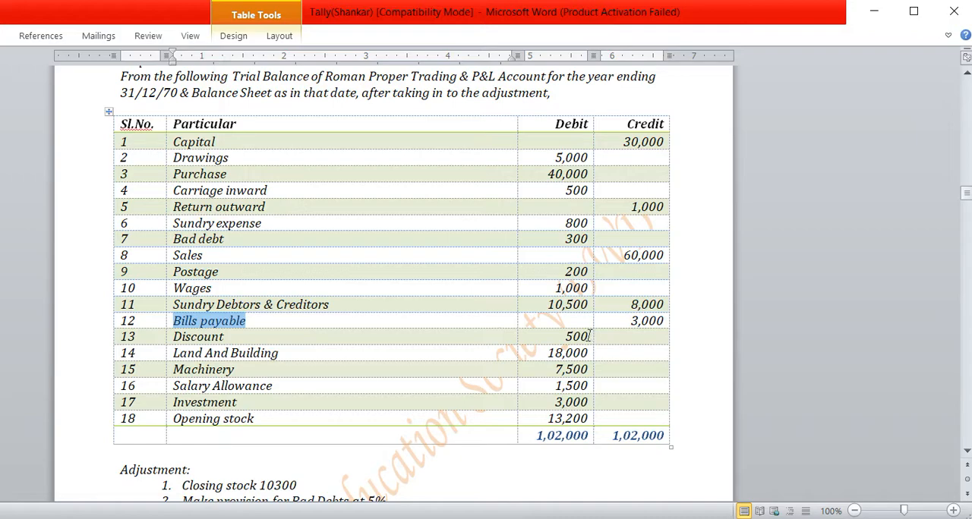
left_click(230, 337)
left_click_drag(229, 336, 169, 338)
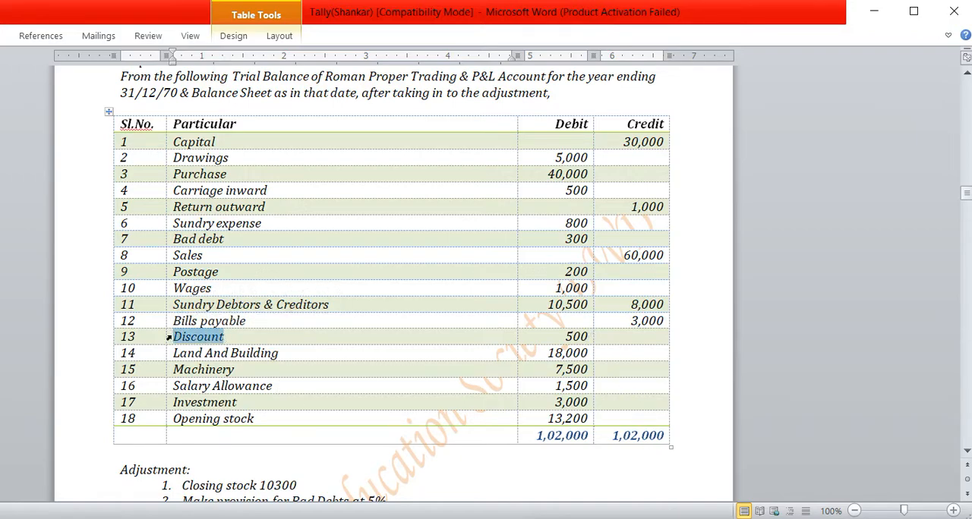
key("ctrl+c")
key("alt+Tab")
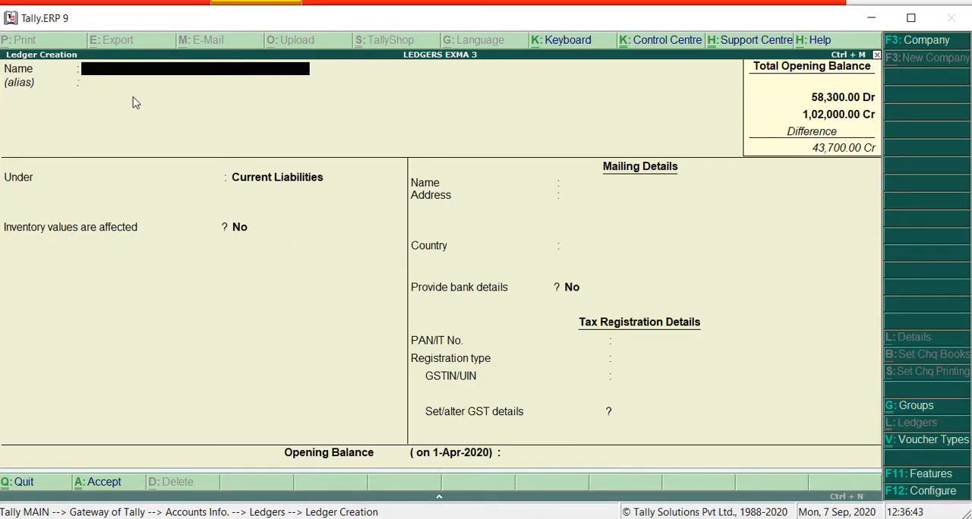
key("ctrl+alt+v")
type("allow")
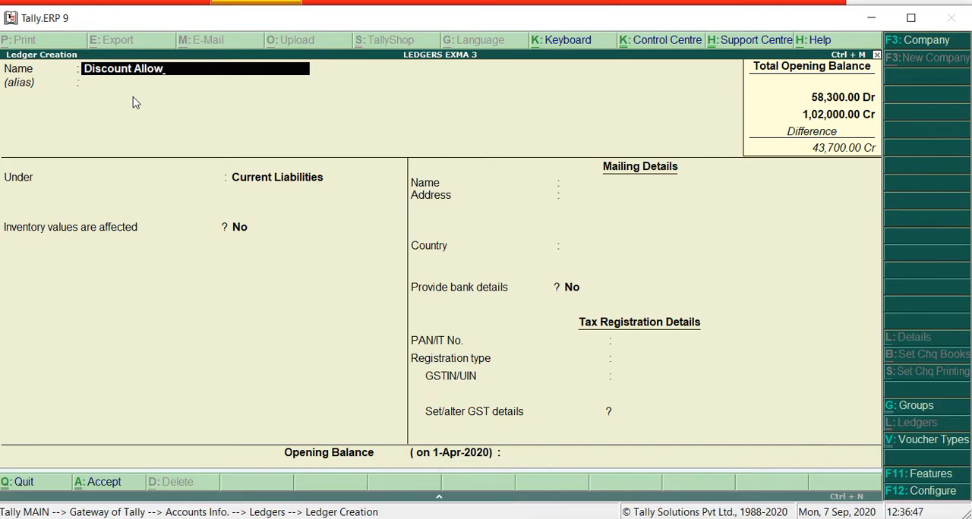
key("Return")
key("Return")
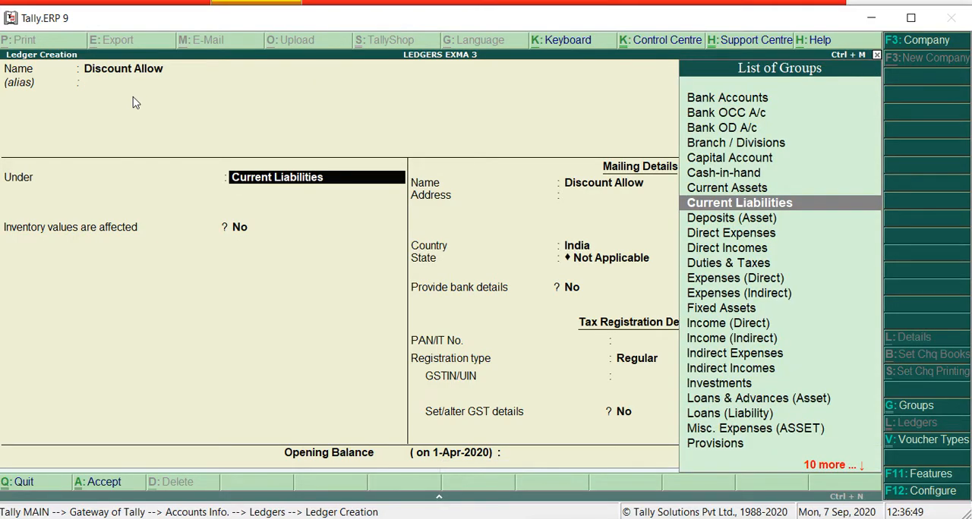
Place the Discount Allow ledger under the Indirect Expenses group and keep its remaining default details
type("I")
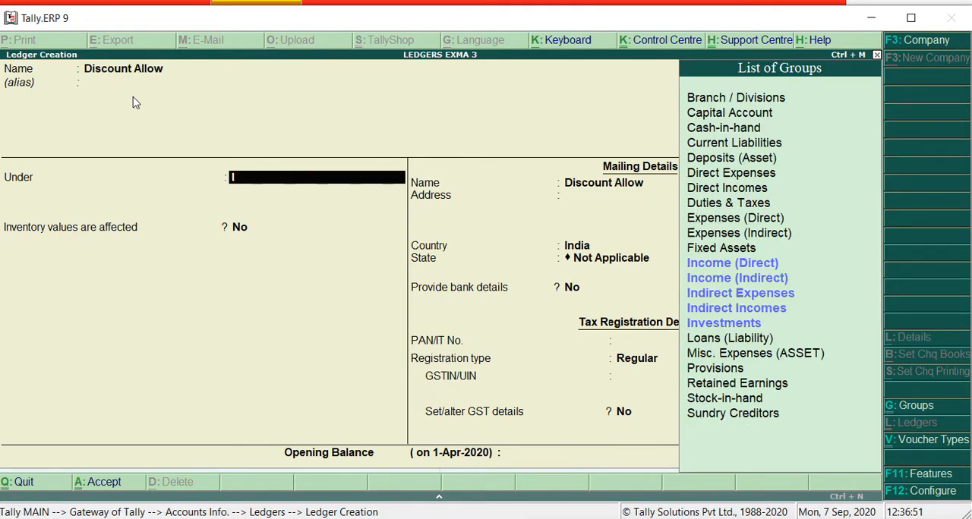
key("Down")
key("Down")
key("Down")
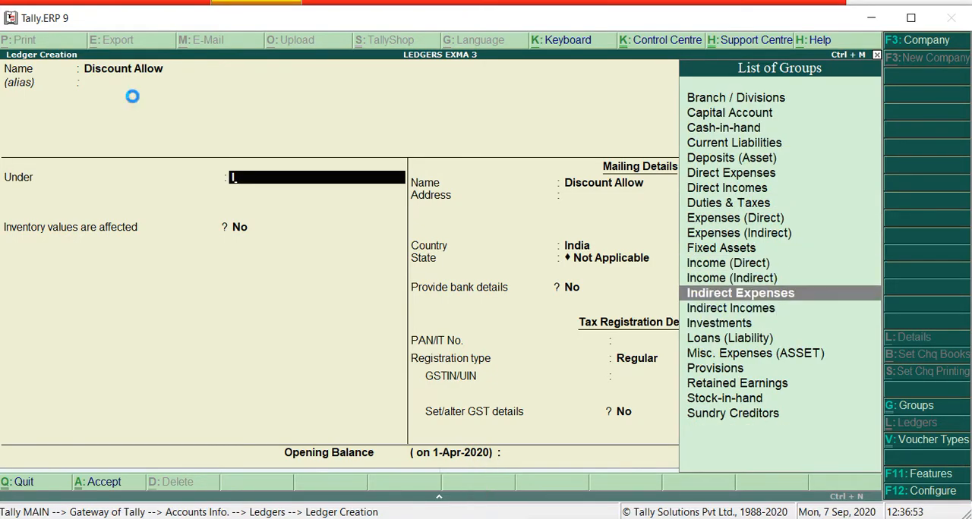
key("Return")
key("Return")
key("Return")
key("Return")
key("Return")
key("Return")
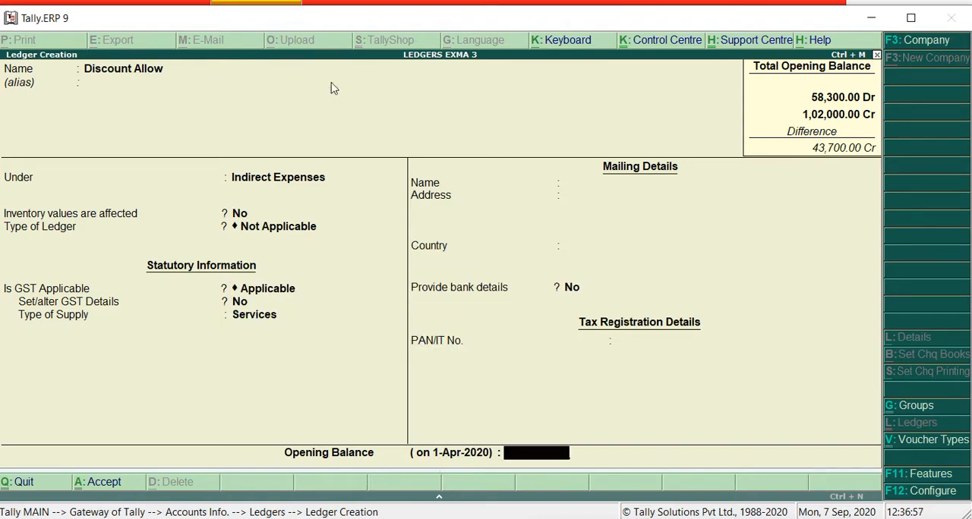
Check the Discount amount in Word's trial balance, enter a 500 debit opening balance in Tally.ERP 9, and save the ledger
key("alt+Tab")
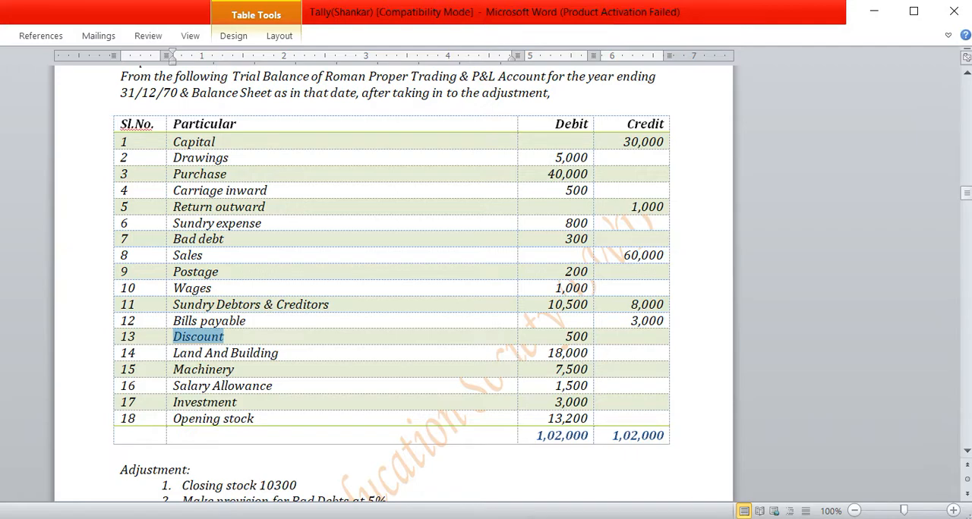
left_click_drag(590, 334, 559, 333)
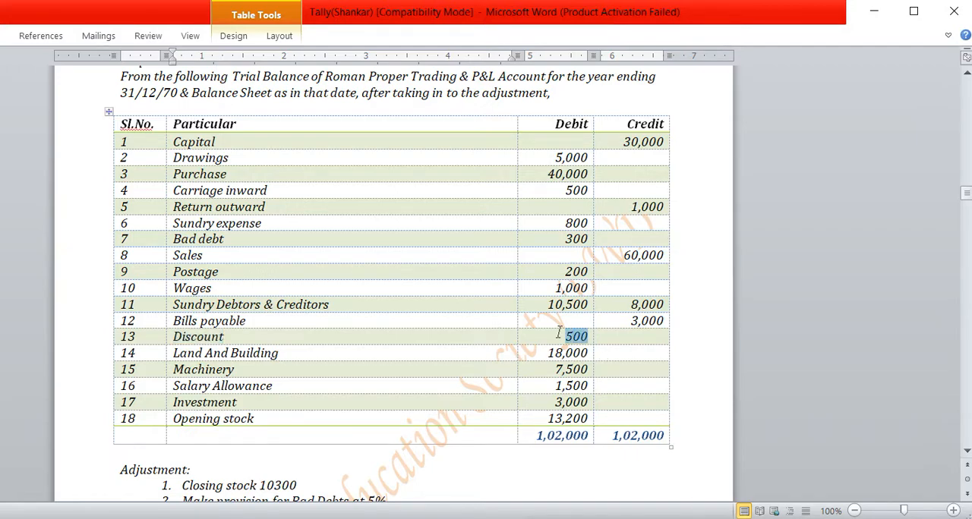
key("alt+Tab")
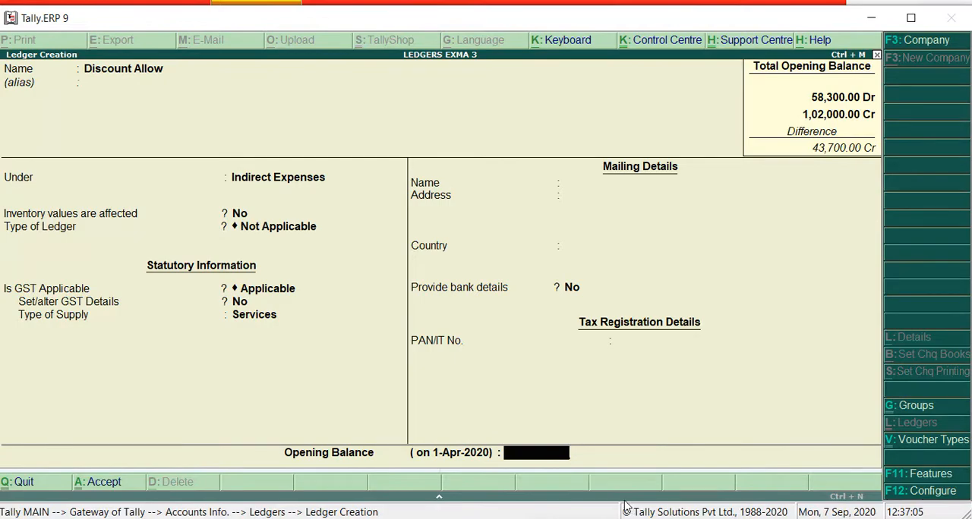
type("5000")
key("BackSpace")
key("Return")
key("Return")
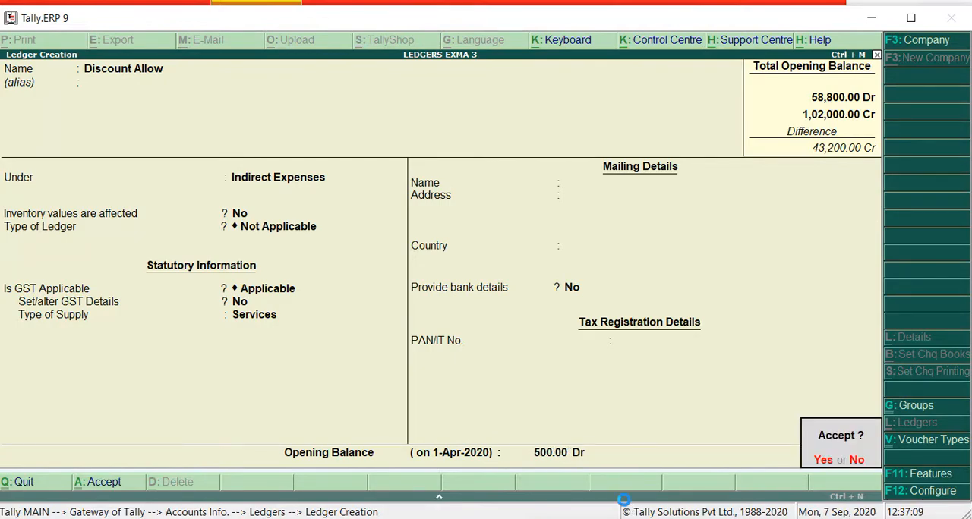
key("Return")
Copy "Land And Building" from Word's trial balance into the new ledger's name in Tally.ERP 9, leaving the alias empty
key("alt+Tab")
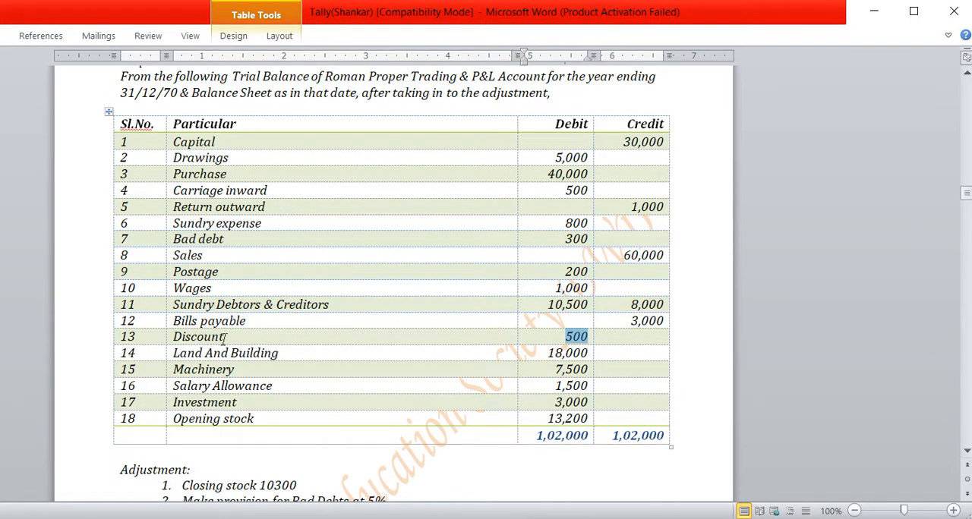
left_click_drag(174, 353, 586, 357)
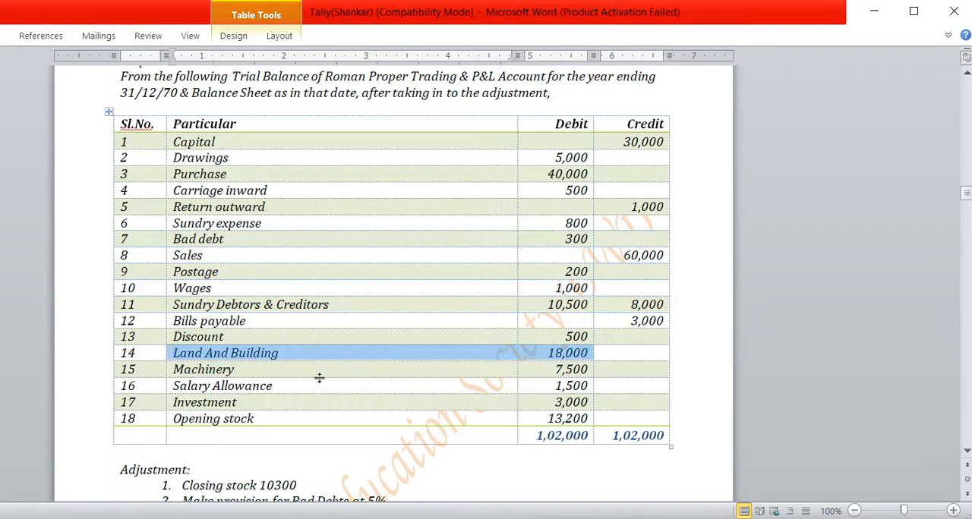
left_click_drag(176, 370, 568, 376)
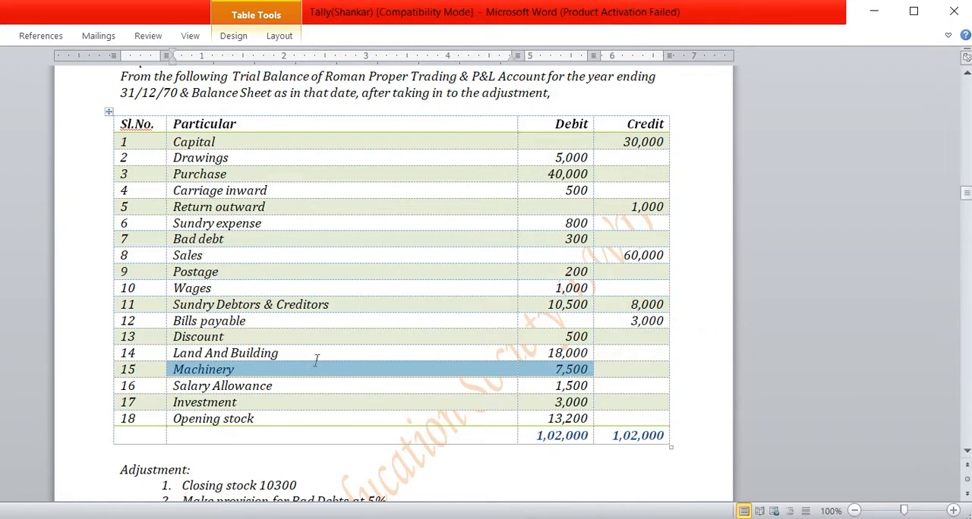
left_click(448, 354)
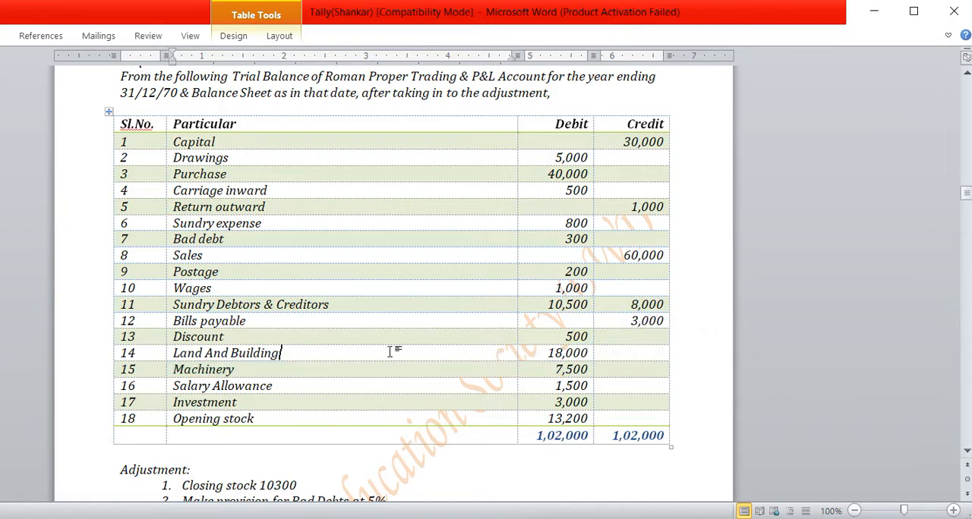
left_click_drag(173, 354, 289, 354)
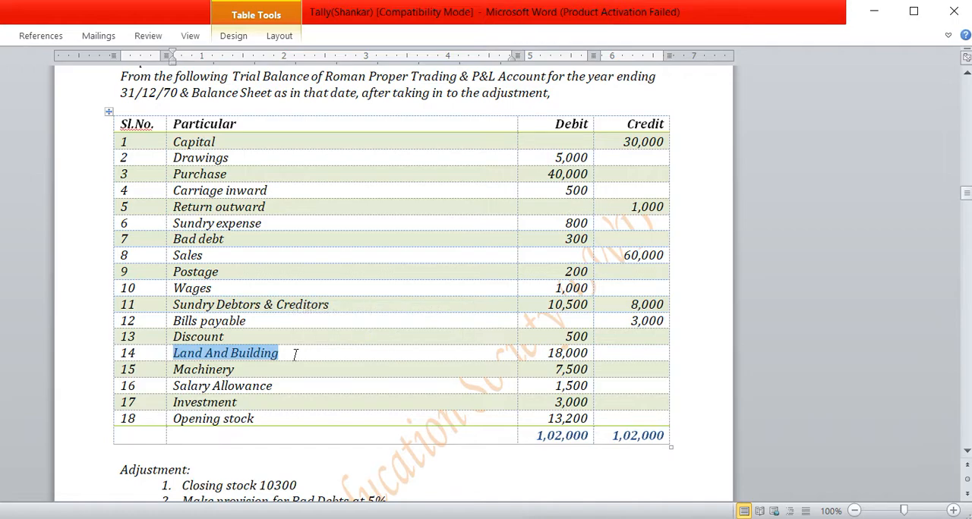
key("ctrl+c")
key("alt+Tab")
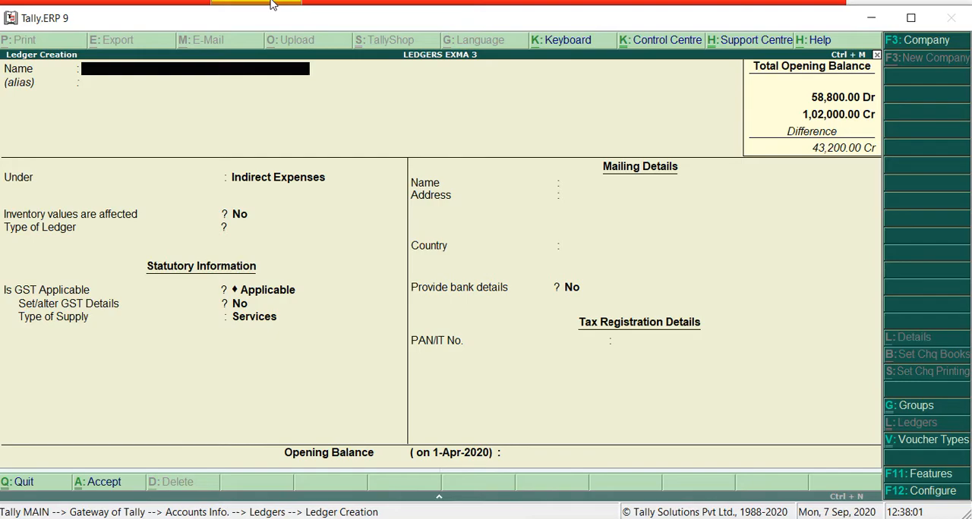
key("ctrl+alt+v")
key("Return")
key("Return")
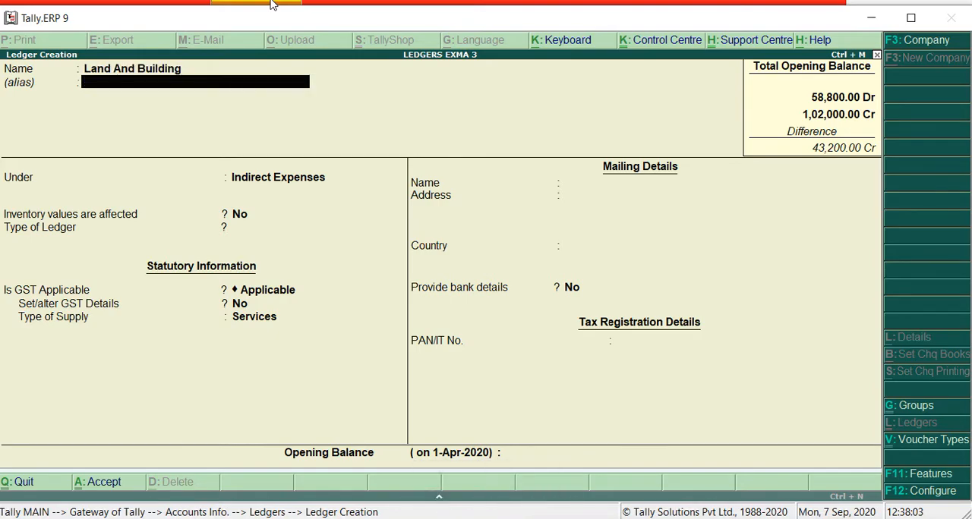
Place the Land And Building ledger under Fixed Assets and keep its default statutory, mailing and tax details
type("F")
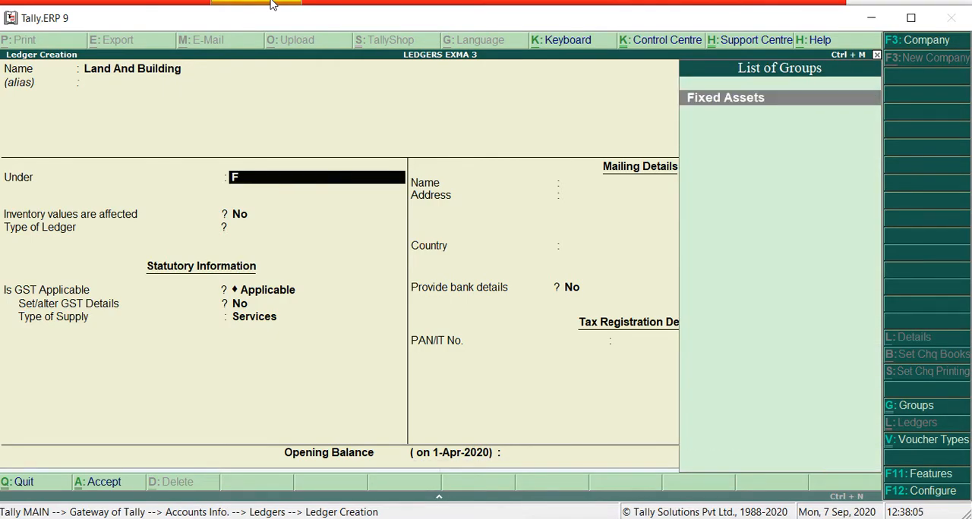
key("Return")
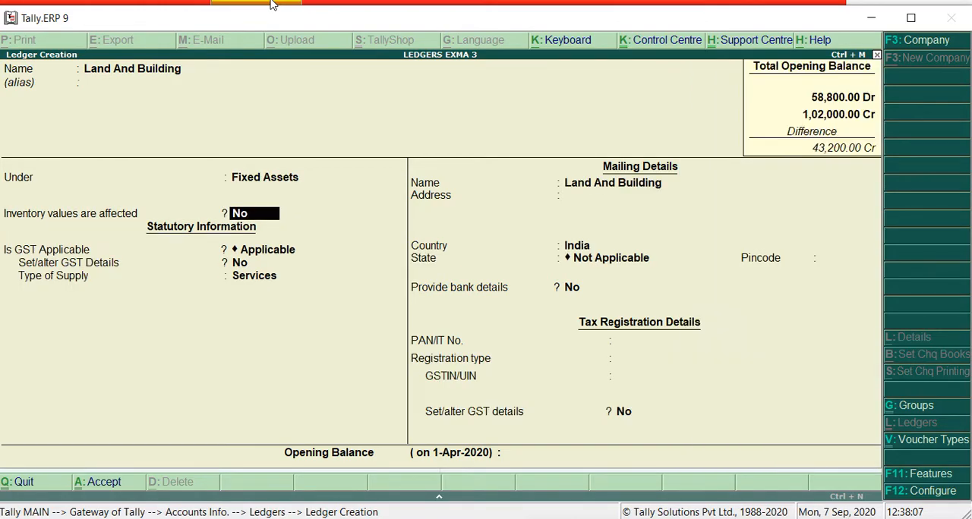
key("Return")
key("Return")
key("Return")
key("Return")
key("Return")
key("Return")
key("Return")
key("Return")
key("Return")
key("Return")
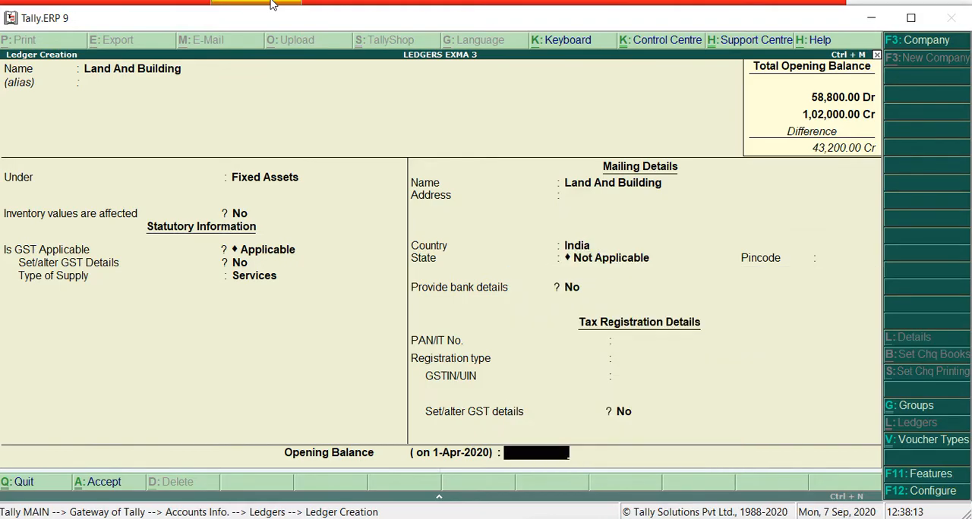
Enter an 18,000 debit opening balance for the Land And Building ledger and save it
type("18000")
key("Return")
key("Return")
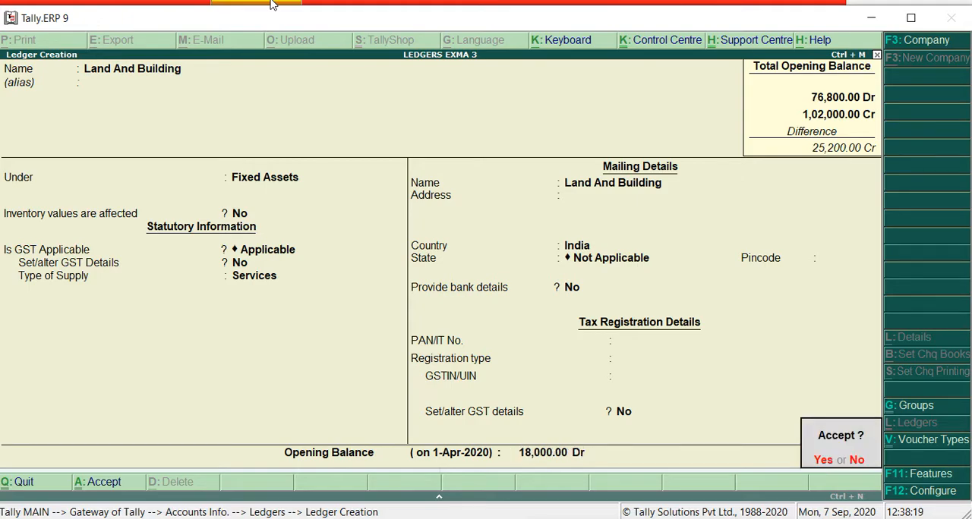
Name the new ledger Machinery and leave its alias empty
key("Return")
type("Machinery")
key("Return")
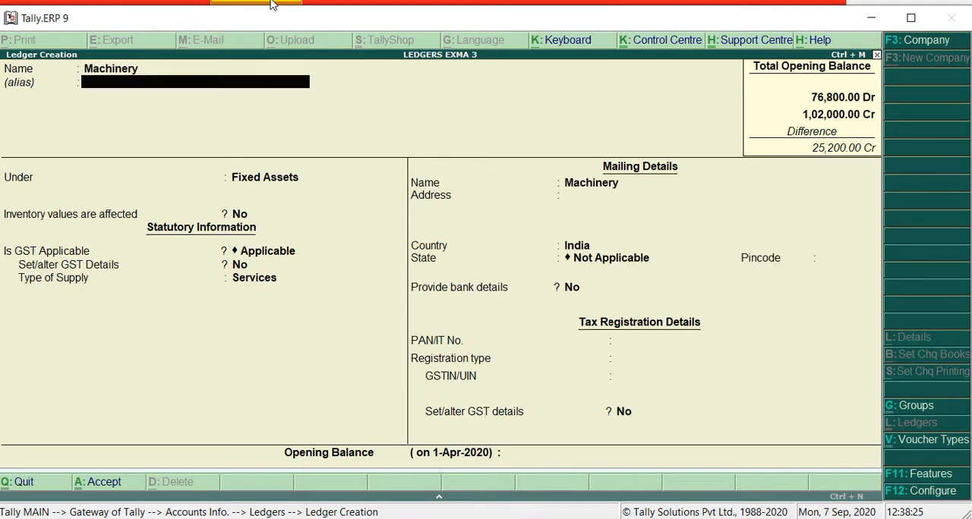
key("Return")
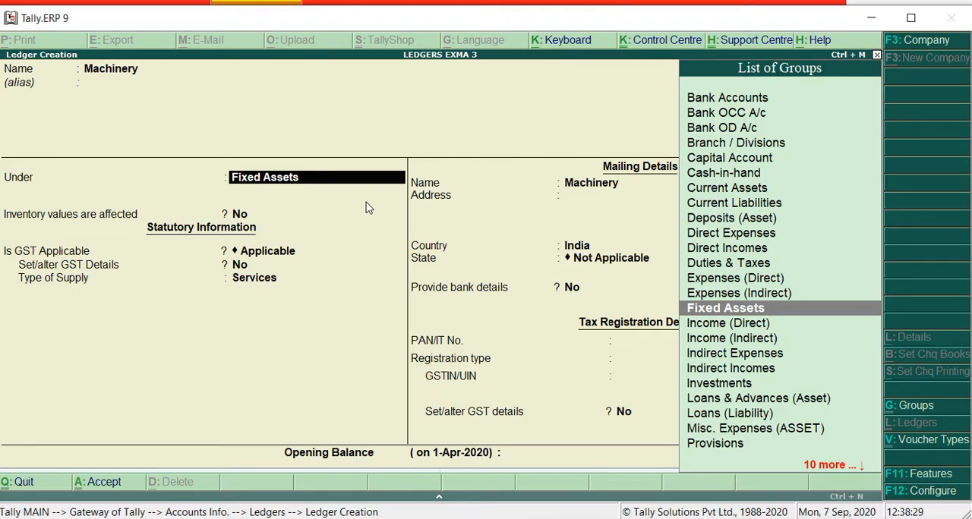
Keep the Machinery ledger under Fixed Assets with its default statutory, mailing and tax details
key("Return")
key("Return")
key("Return")
key("Return")
key("Return")
key("Return")
key("Return")
key("Return")
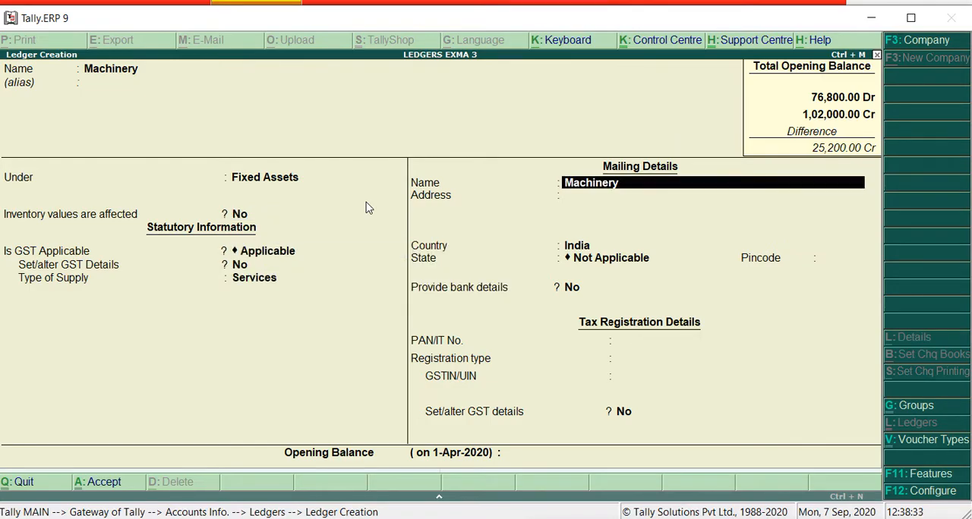
key("Return")
key("Return")
key("Return")
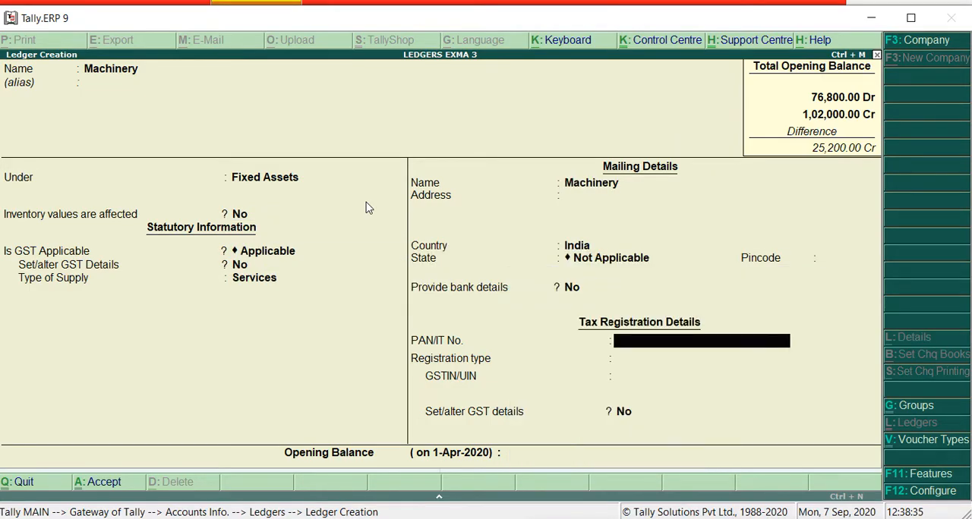
key("Return")
Check the Machinery amount in Word's trial balance, enter a 7,500 debit opening balance in Tally.ERP 9, and save the ledger
key("alt+Tab")
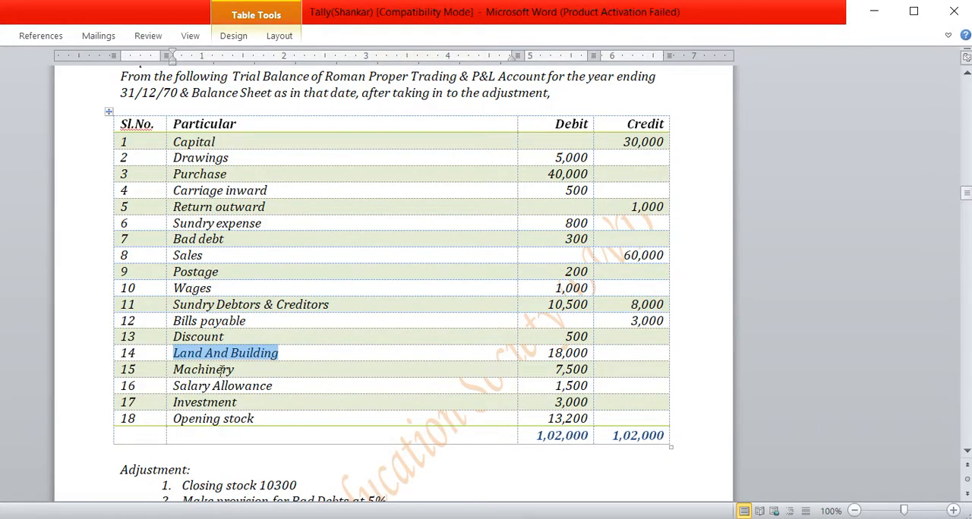
key("alt+Tab")
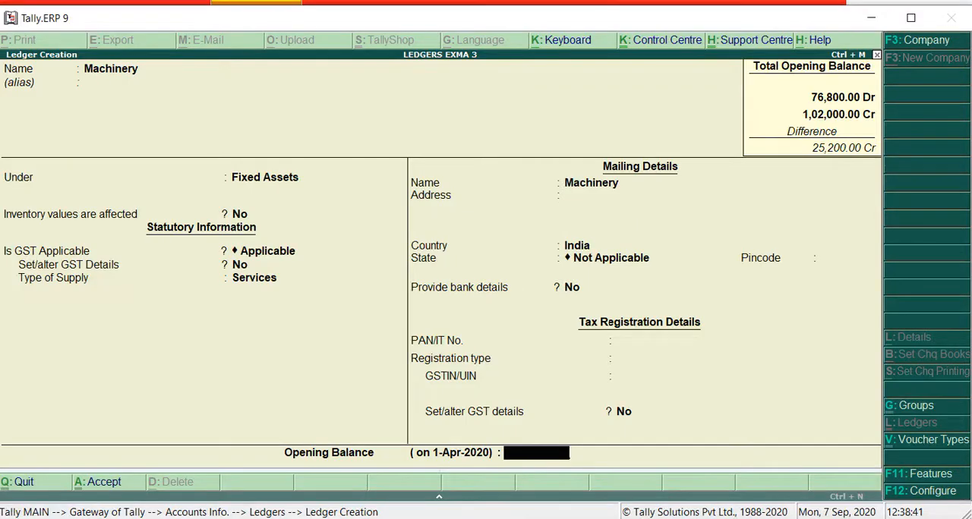
type("7500")
key("Return")
key("Return")
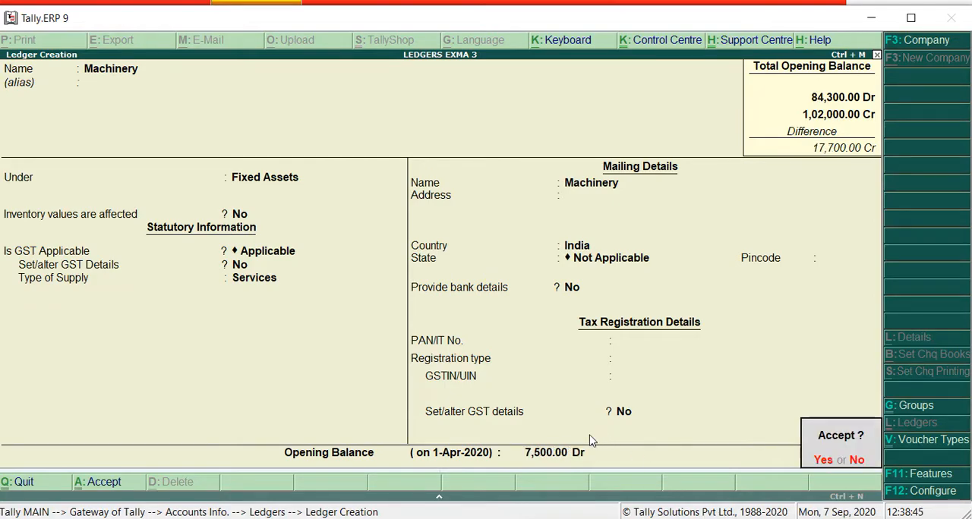
key("Return")
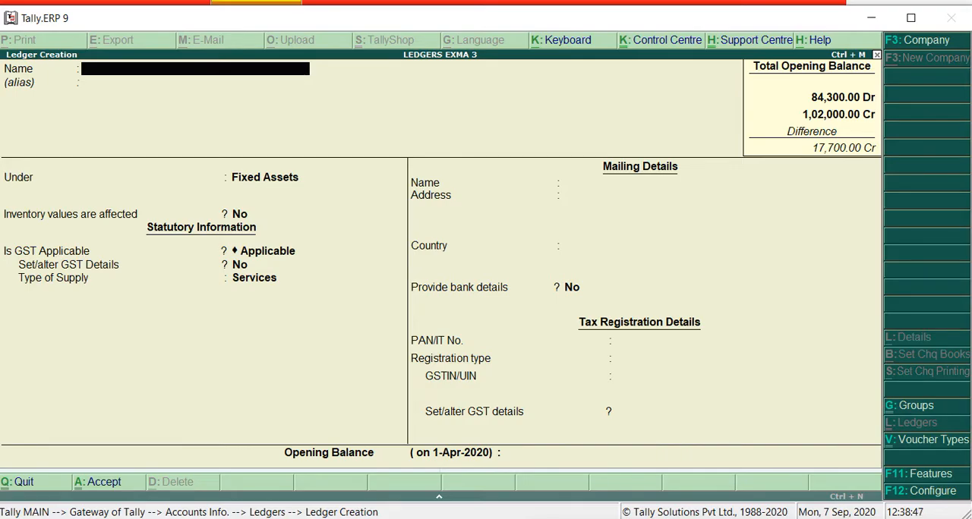
Copy "Salary Allowance" from Word's trial balance and return to the blank ledger form in Tally.ERP 9
key("alt+Tab")
left_click_drag(180, 387, 283, 381)
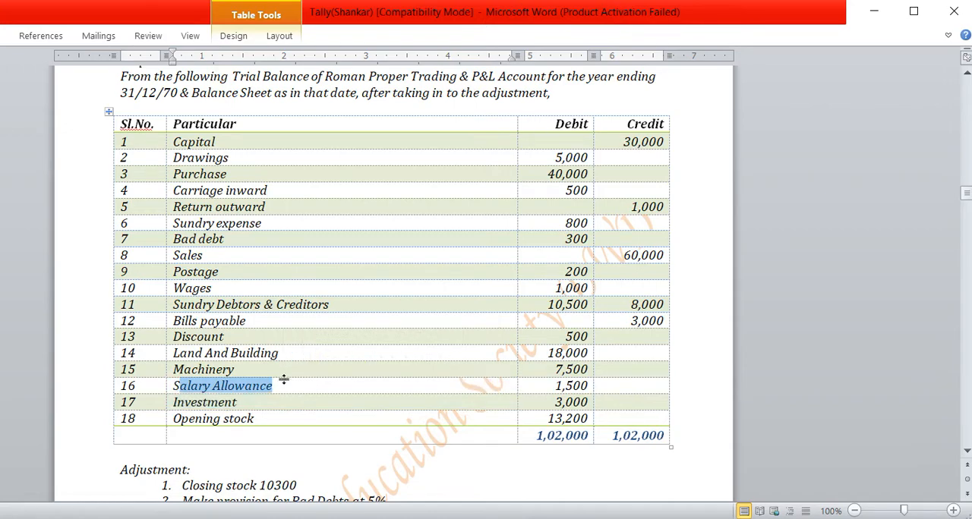
key("ctrl+c")
left_click(317, 386)
left_click_drag(273, 386, 173, 386)
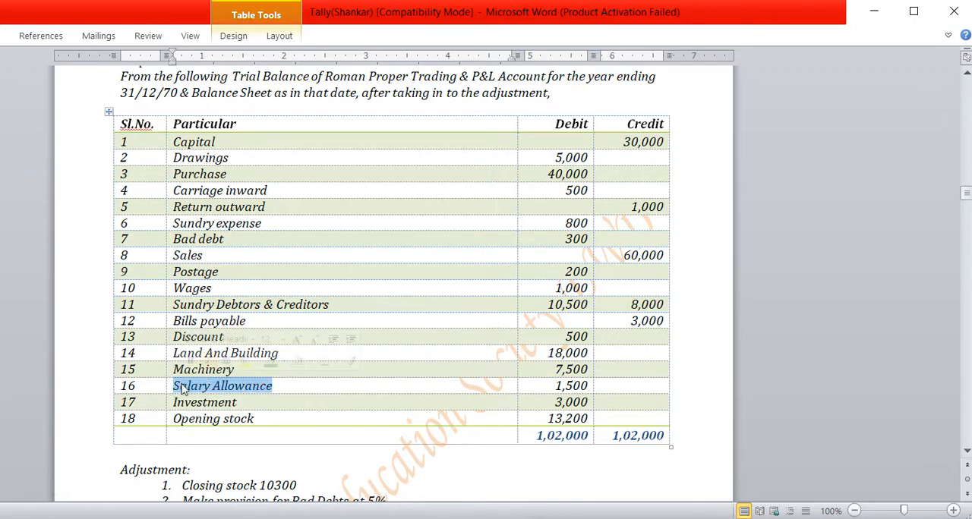
key("ctrl+c")
left_click(561, 518)
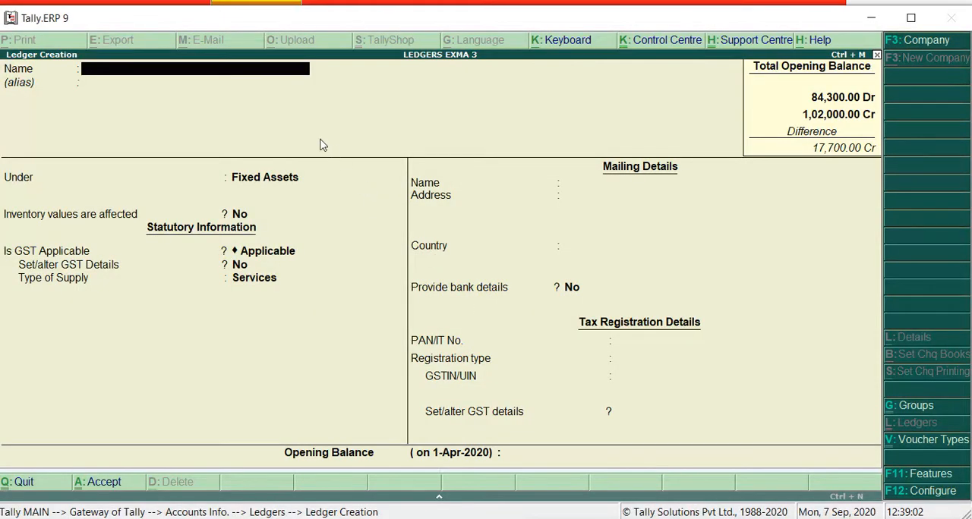
left_click(246, 63)
key("ctrl+v")
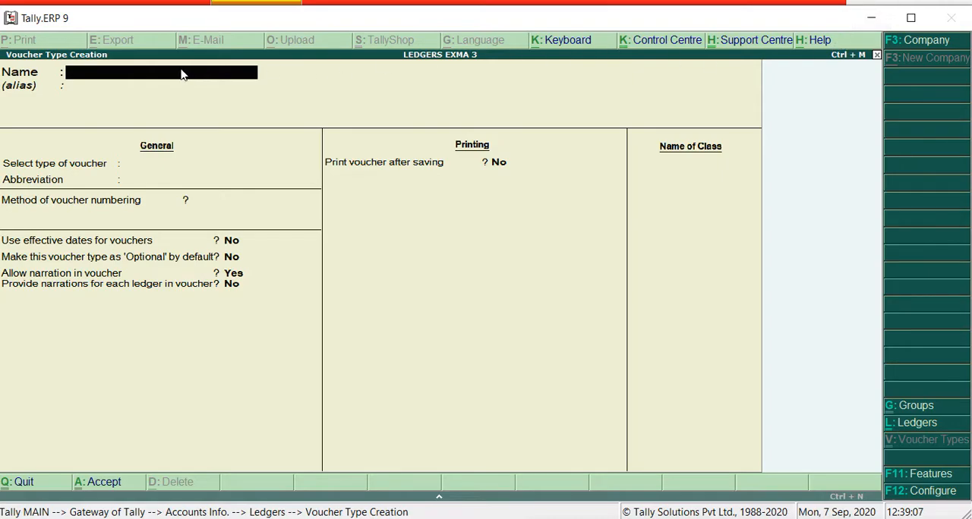
key("Escape")
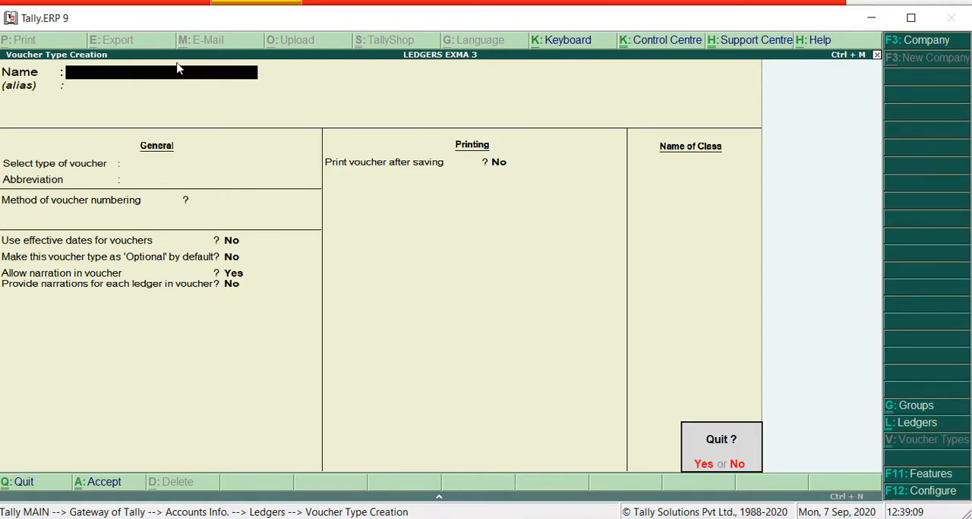
key("Escape")
key("Return")
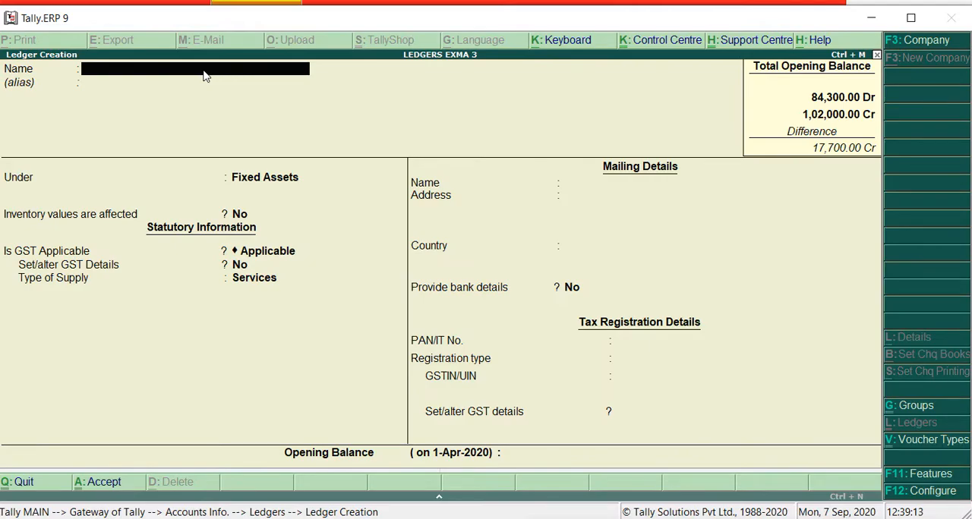
Paste Salary Allowance as the new ledger's name and leave its alias empty
key("ctrl+alt+v")
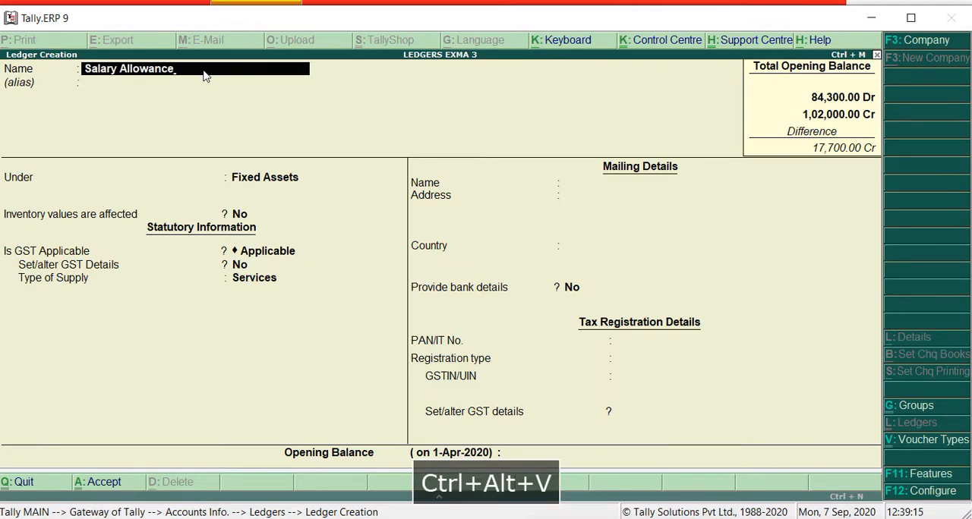
key("Return")
key("Return")
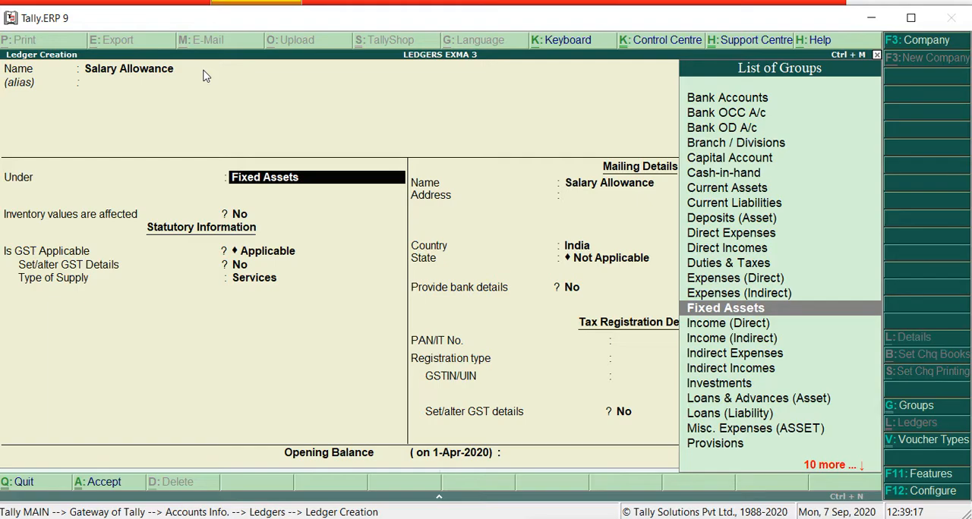
Place the Salary Allowance ledger under Indirect Expenses and keep its default ledger type, statutory and tax details
type("i")
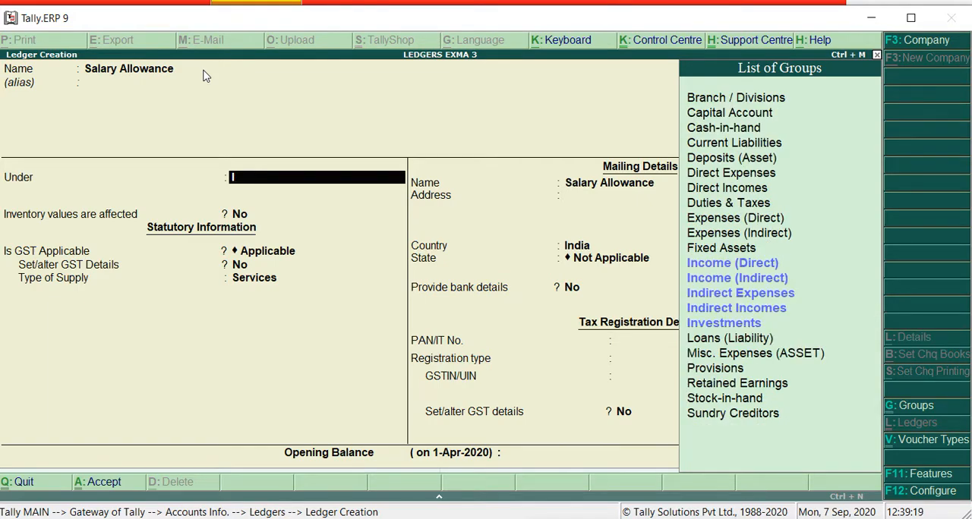
key("Down")
key("Down")
key("Down")
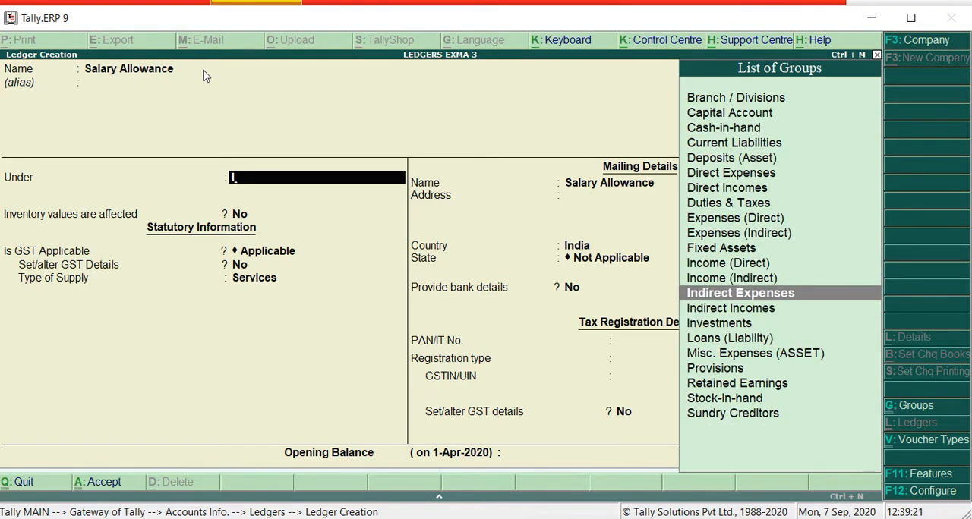
key("Return")
key("Return")
key("Return")
key("Return")
key("Return")
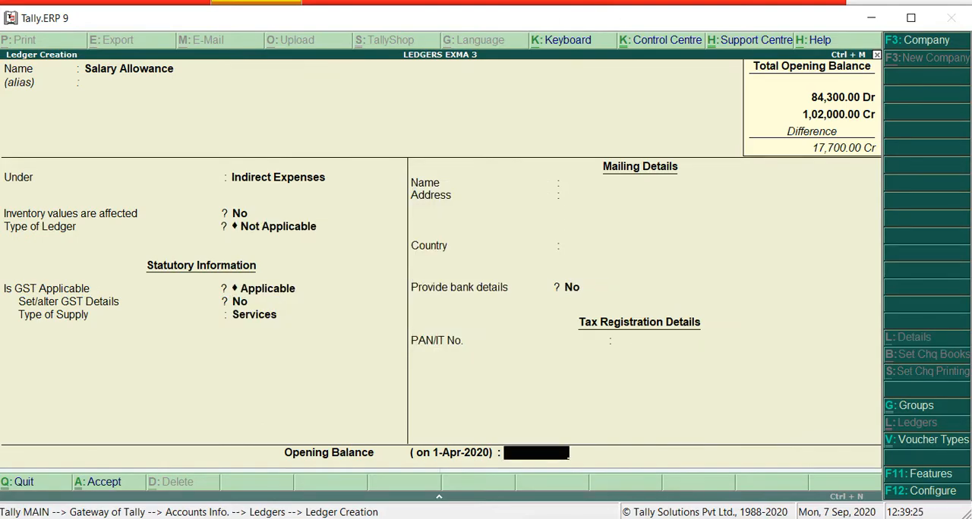
Check the Salary Allowance amount in Word's trial balance, enter a 1,500 debit opening balance in Tally.ERP 9, and save the ledger
key("alt+Tab")
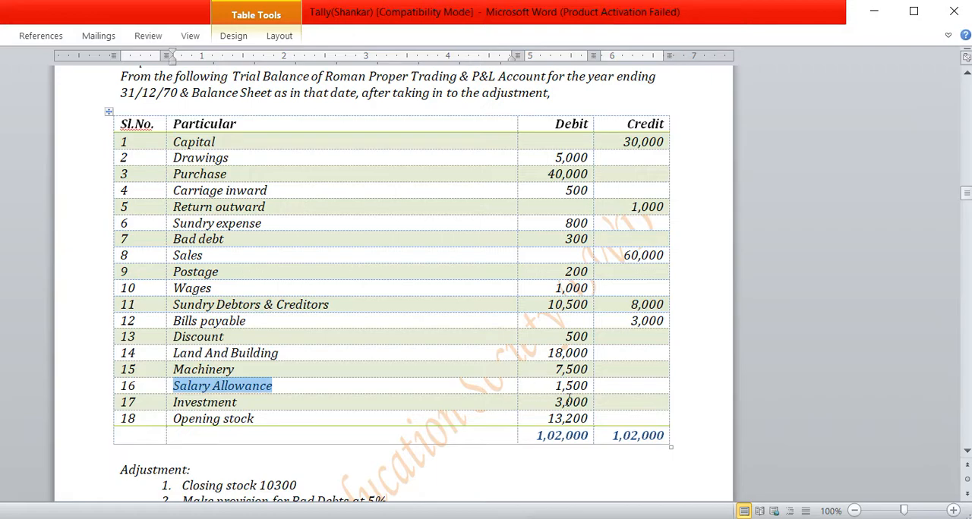
key("alt+Tab")
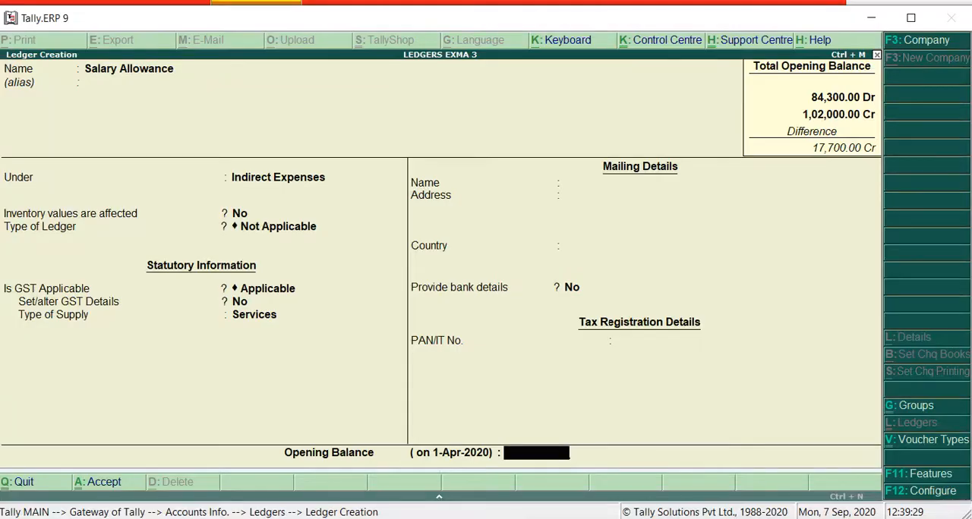
type("1500")
key("Return")
key("Return")
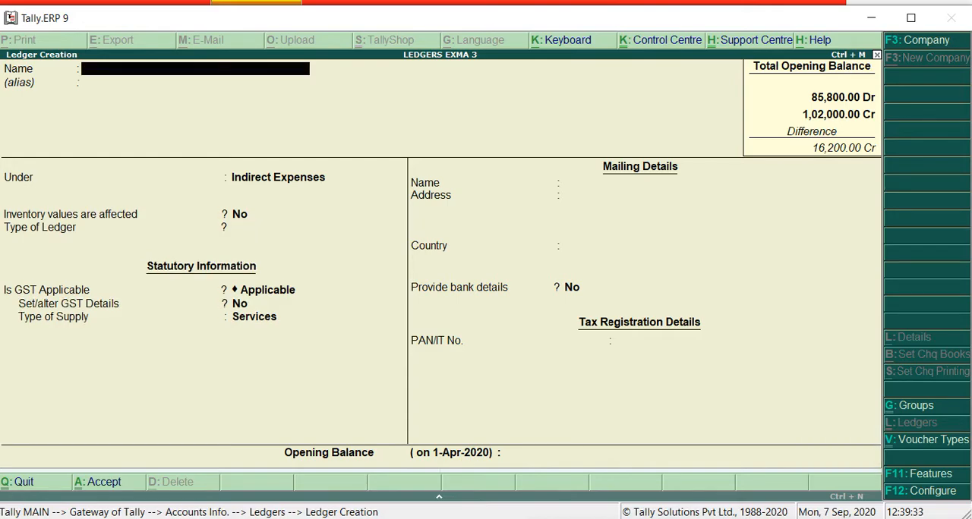
Copy "Investment" from Word's trial balance and return to the blank ledger form in Tally.ERP 9
key("alt+Tab")
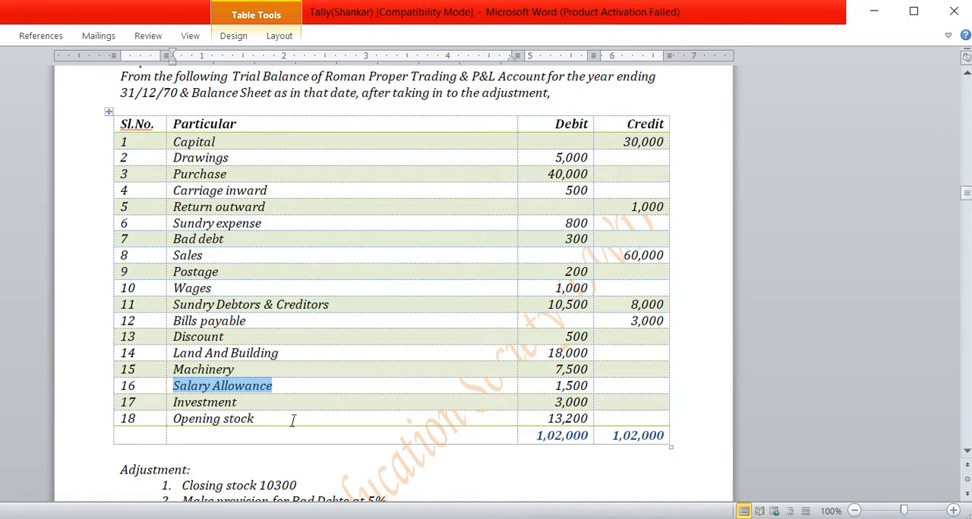
left_click_drag(548, 400, 545, 420)
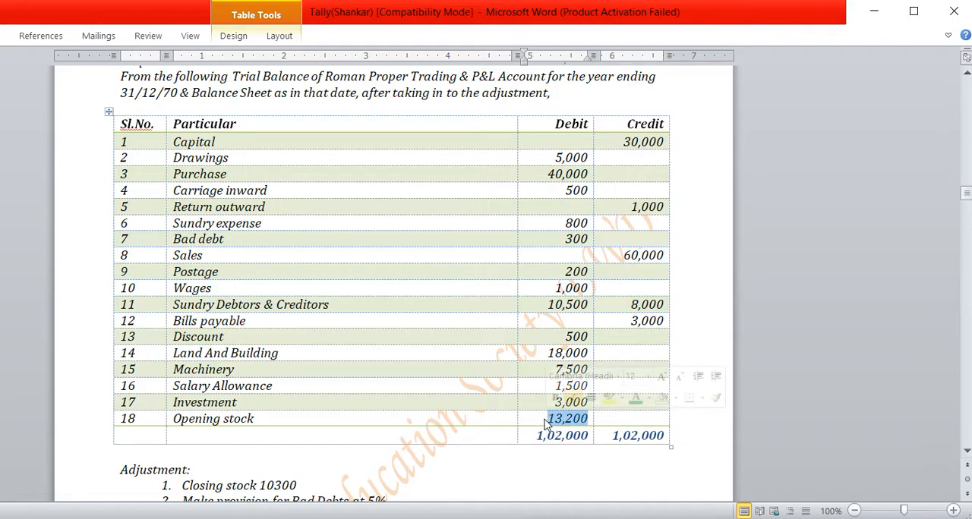
left_click(239, 402)
left_click_drag(240, 402, 173, 403)
key("ctrl+c")
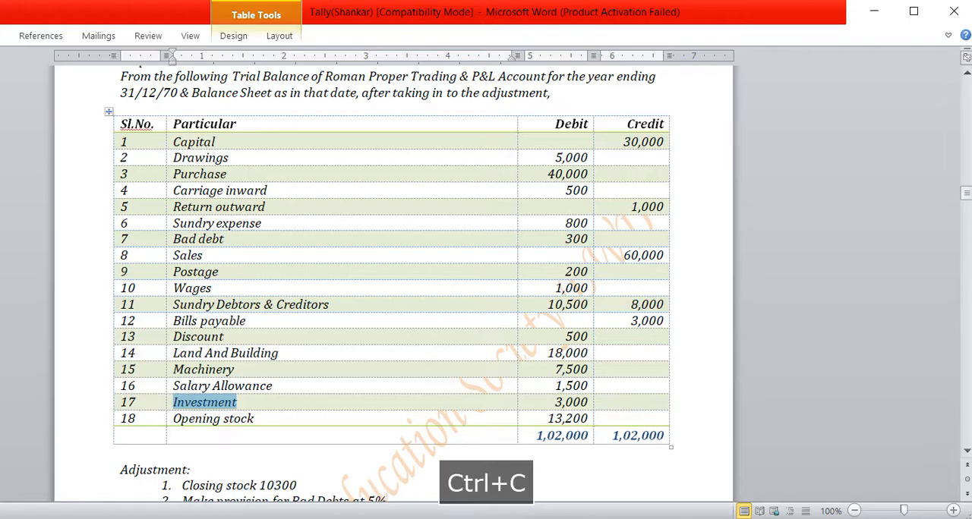
key("alt+Tab")
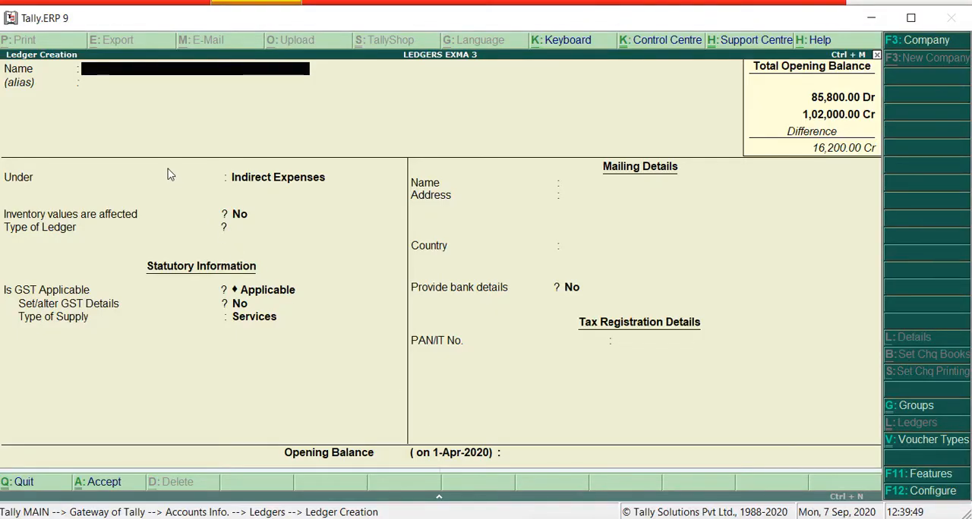
Paste Investment as the new ledger's name without an alias and place it under the Investments group
key("ctrl+alt+v")
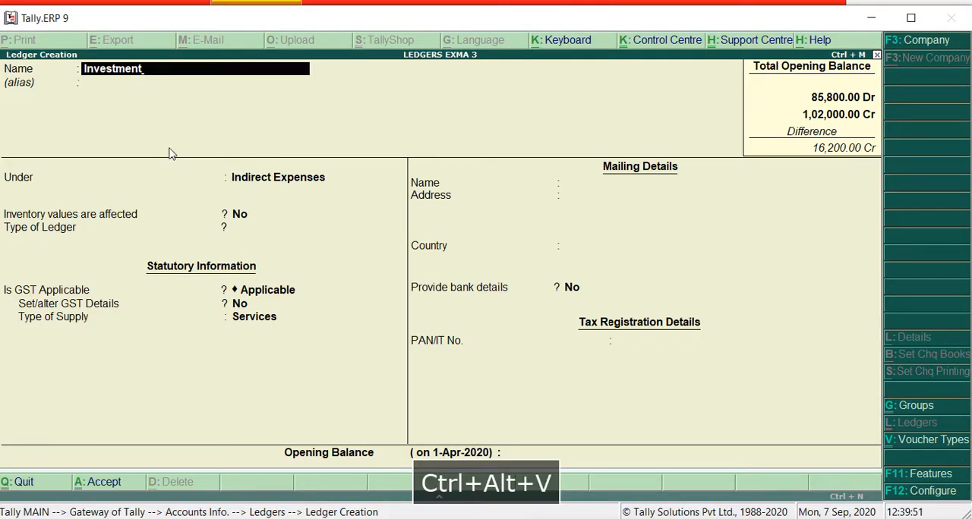
key("Return")
key("Return")
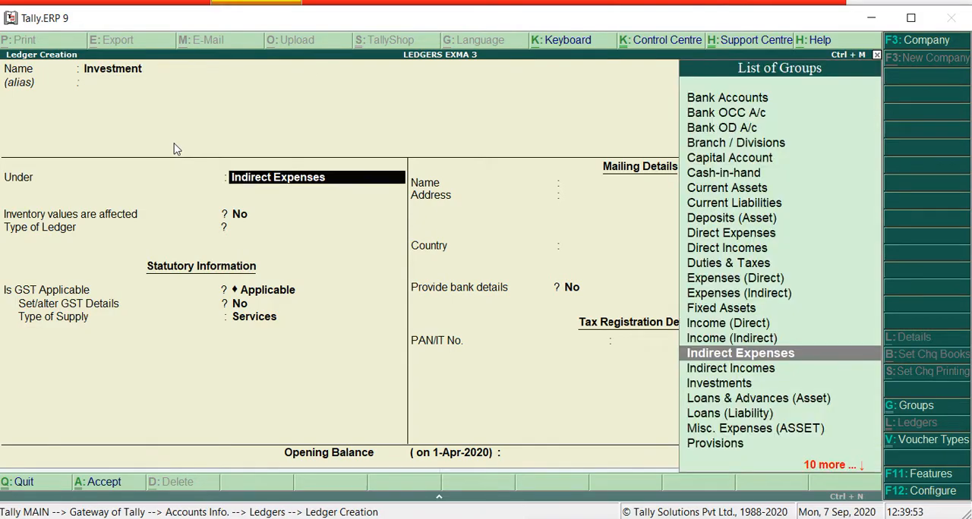
type("I")
key("Down")
key("Down")
key("Down")
key("Down")
key("Down")
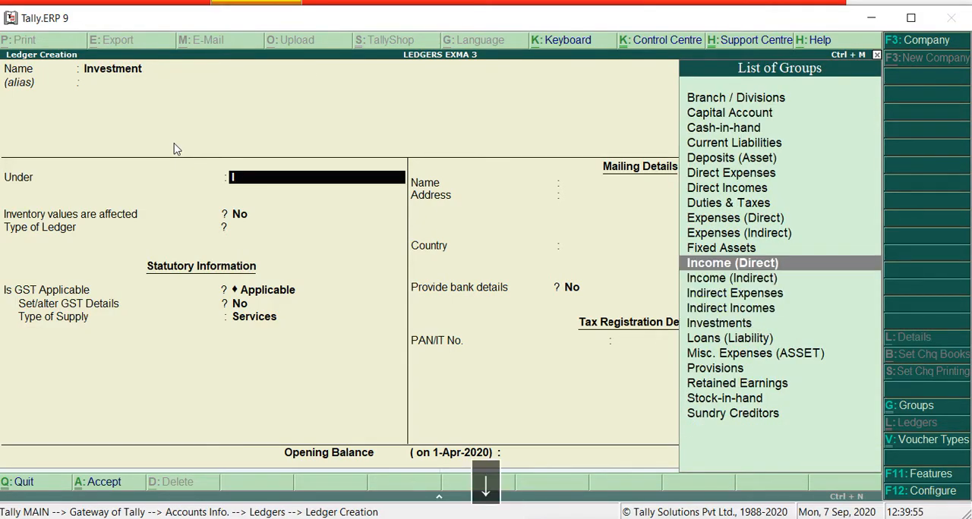
key("Return")
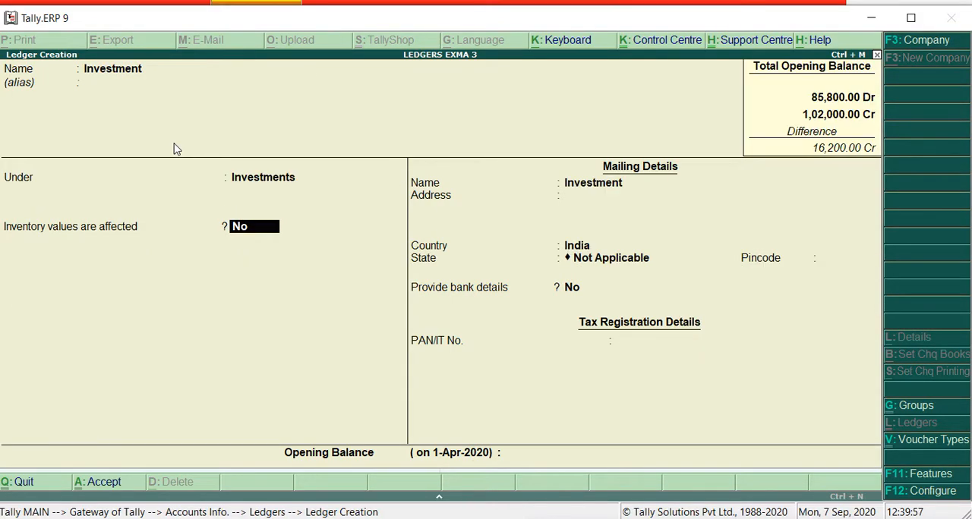
Keep the Investment ledger's default inventory, mailing, bank and tax details up to the opening balance
key("Return")
key("Return")
key("Return")
key("Return")
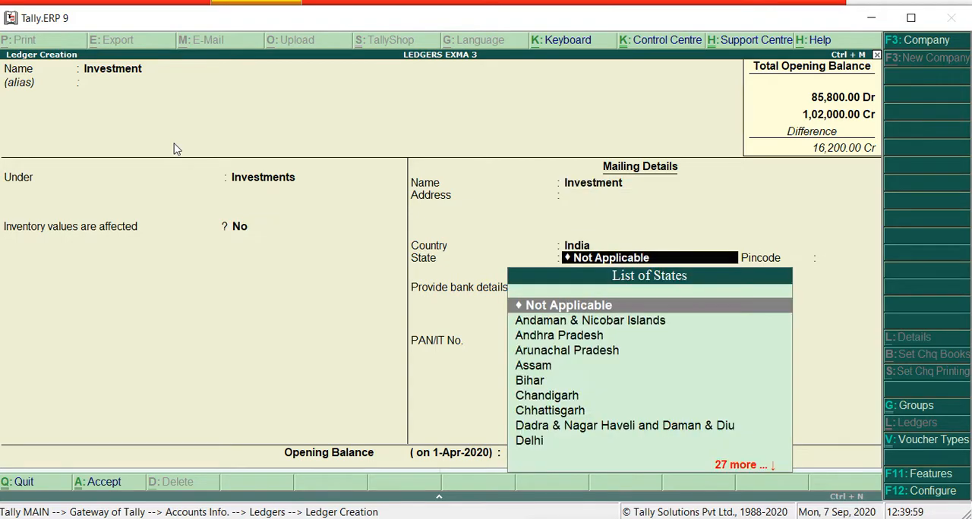
key("Return")
key("Return")
key("Return")
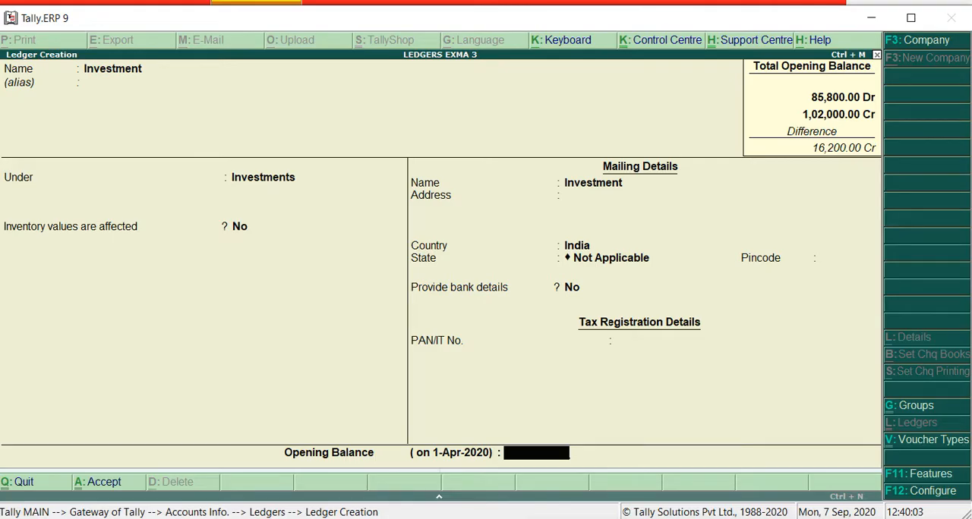
Check the Investment amount in Word's trial balance, enter a 3,000 debit opening balance in Tally.ERP 9, and save the ledger
key("alt+Tab")
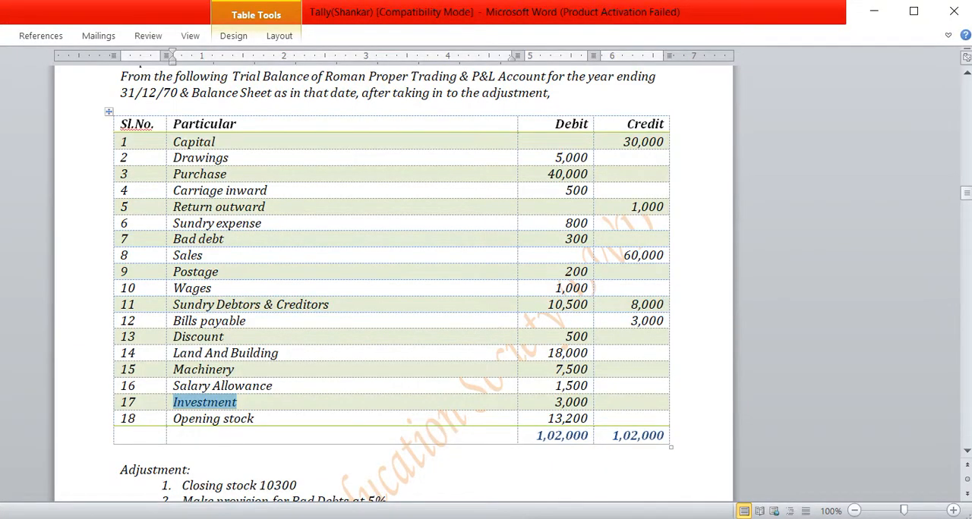
key("alt+Tab")
type("3,000")
key("Return")
key("Return")
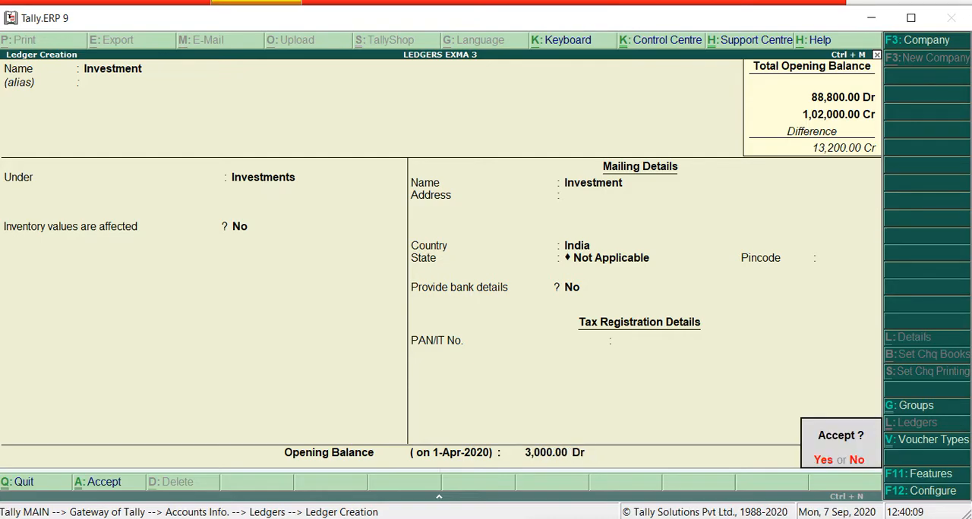
key("y")
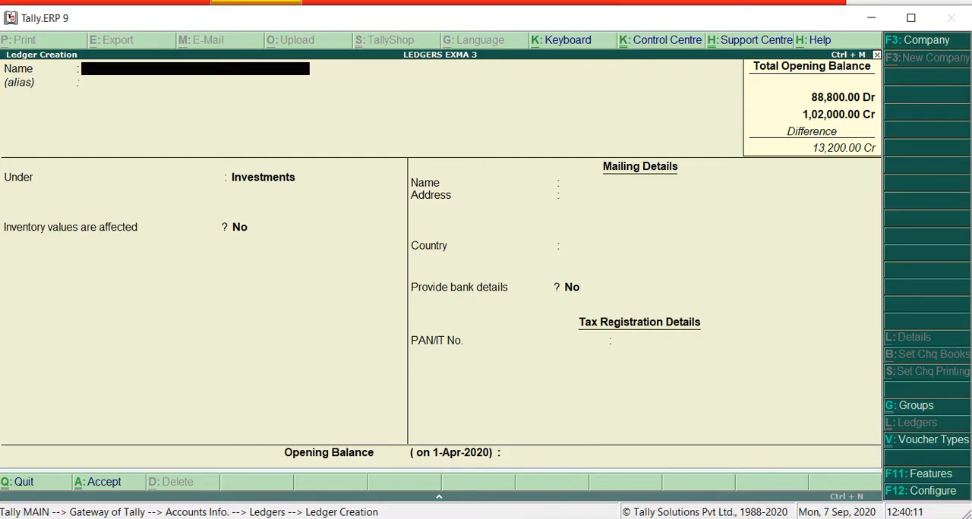
Copy "Opening stock" from Word's trial balance and paste it as the new ledger's name in Tally.ERP 9, leaving the alias empty
key("alt+Tab")
left_click_drag(255, 419, 188, 427)
key("ctrl+c")
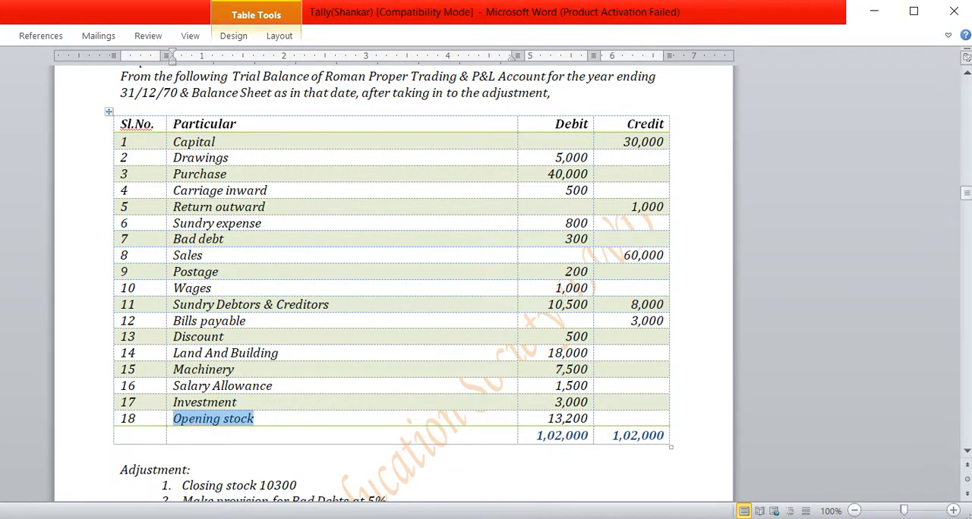
key("alt+Tab")
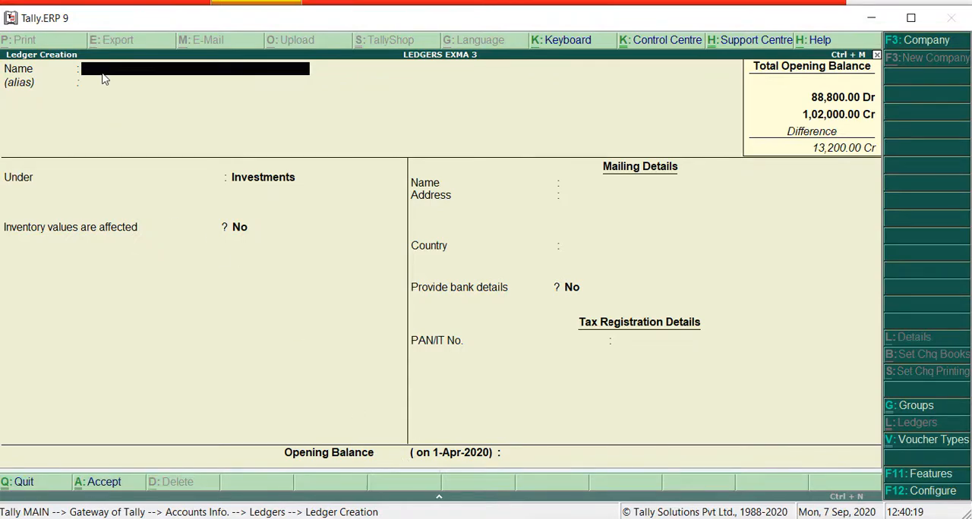
key("ctrl+alt+v")
key("Return")
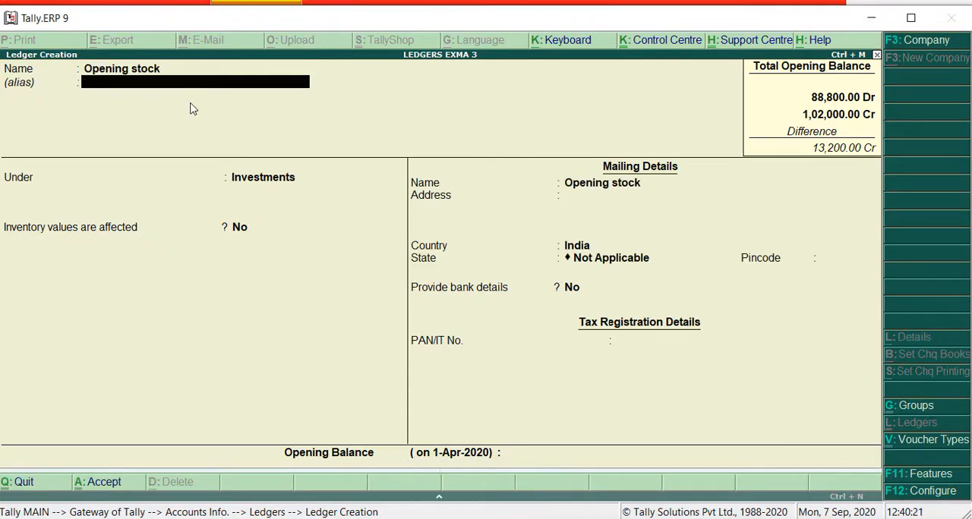
key("Return")
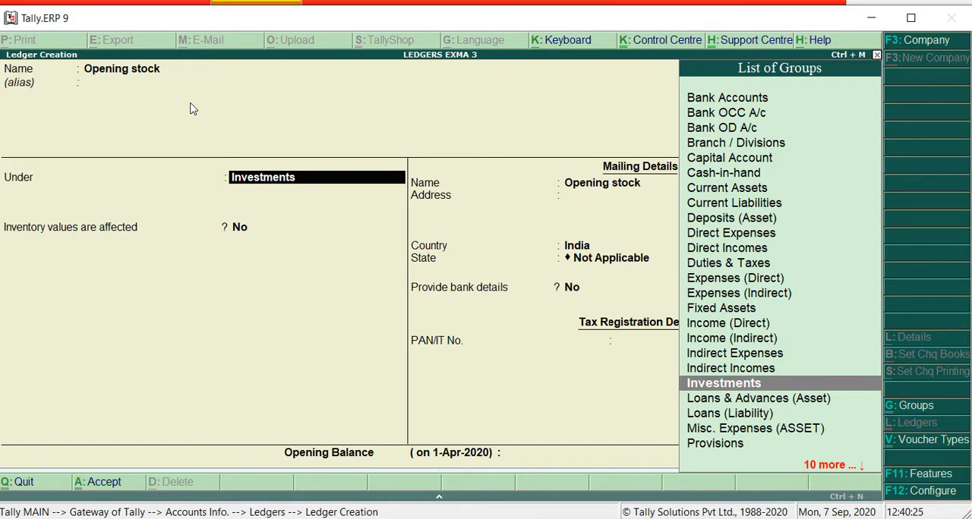
Place the Opening stock ledger under the Stock-in-hand group and keep its remaining default details
type("S")
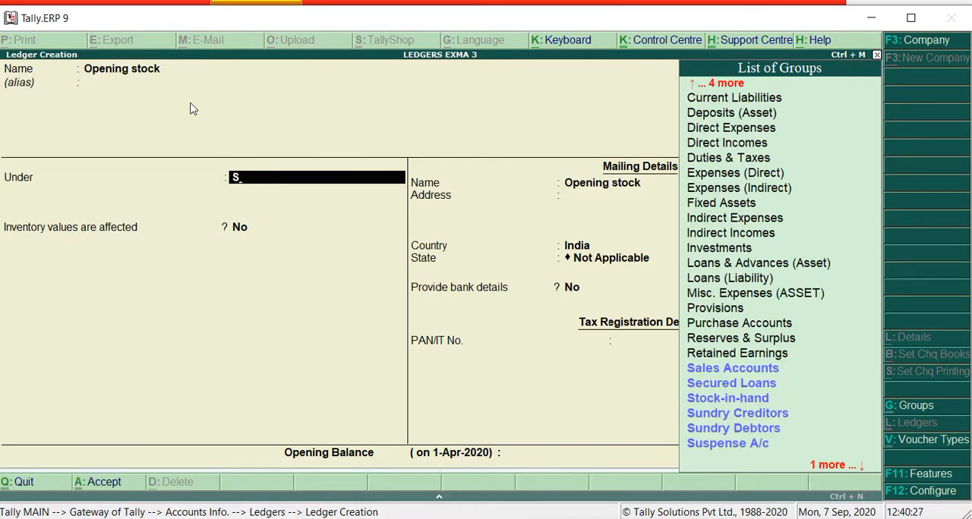
key("Down")
key("Down")
key("Down")
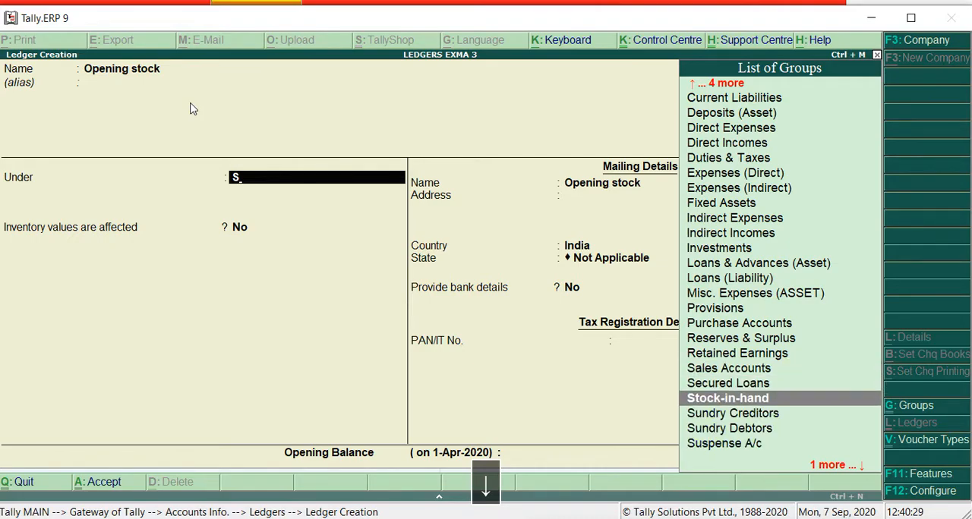
key("Return")
key("Return")
Enter a 13,200 debit opening balance for the Opening stock ledger and save it
type("13200")
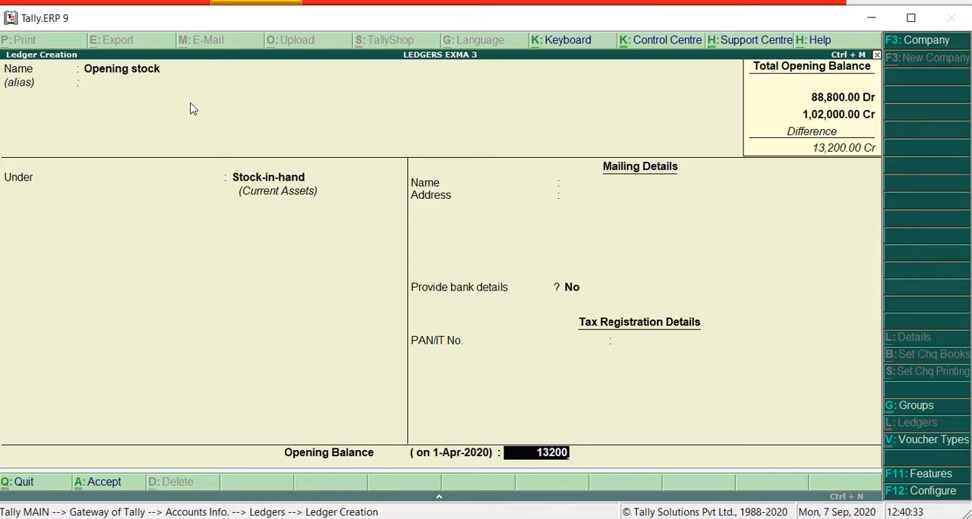
key("Return")
key("Return")
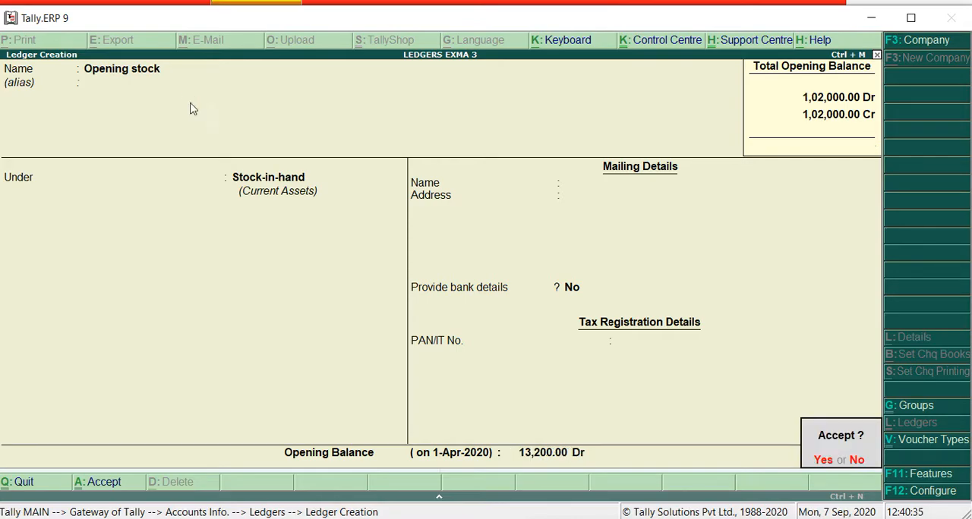
key("Return")
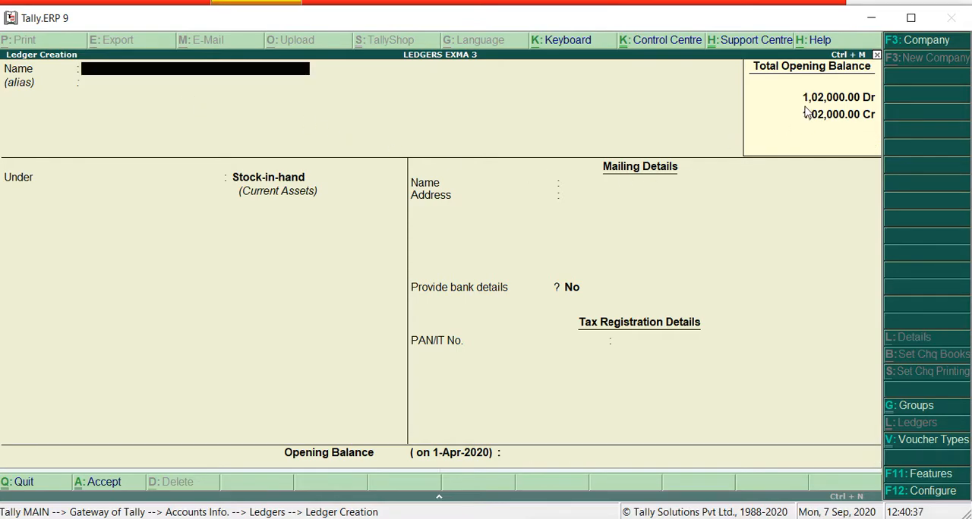